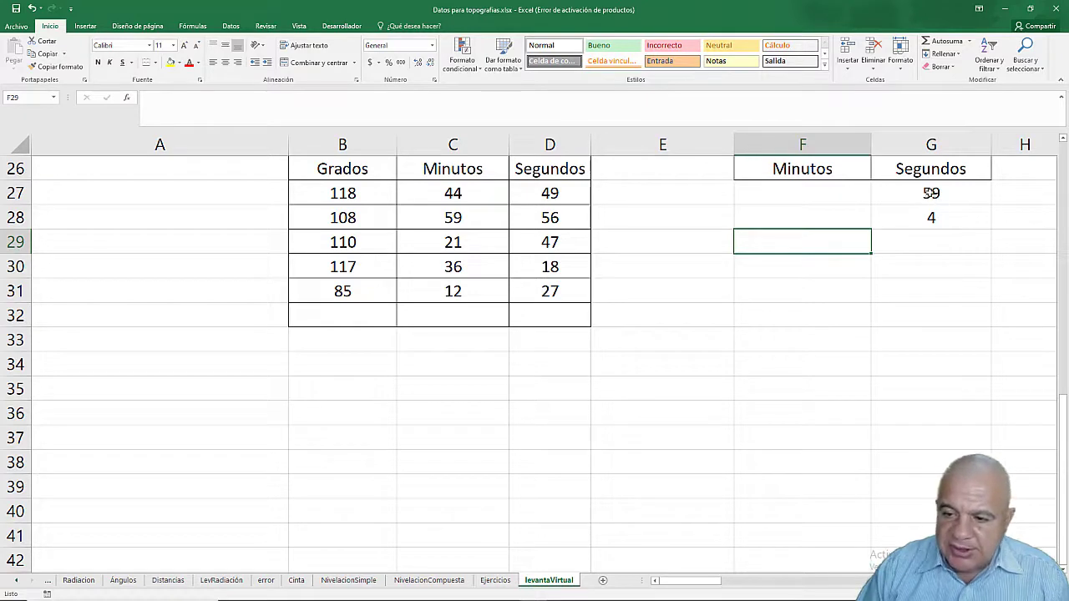
- AutoSum the 59 and 4 seconds into G29 to get 63
click(929, 194)
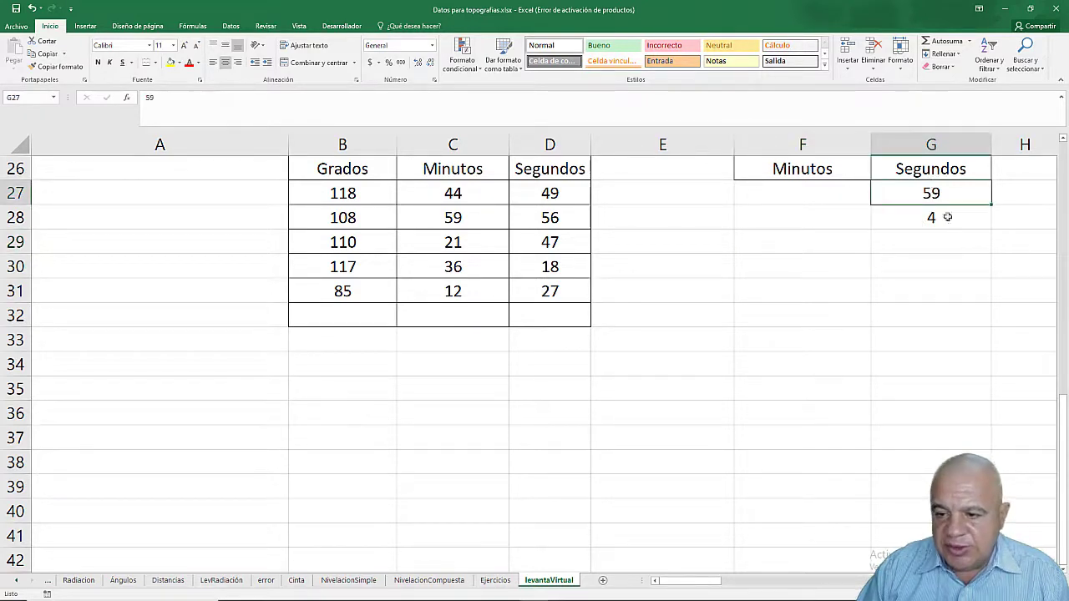
click(937, 219)
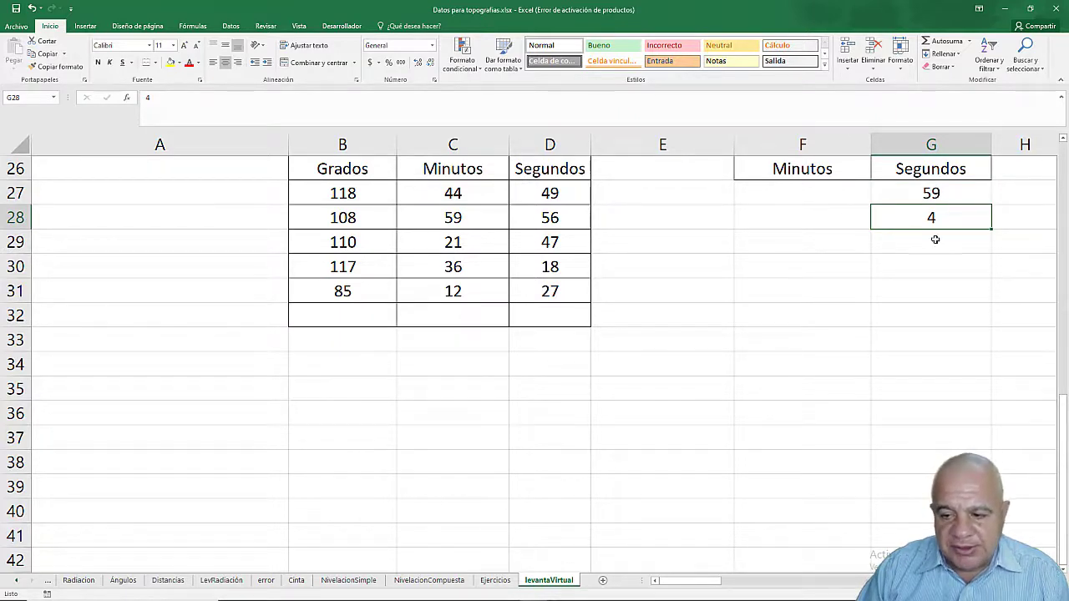
click(935, 240)
click(935, 44)
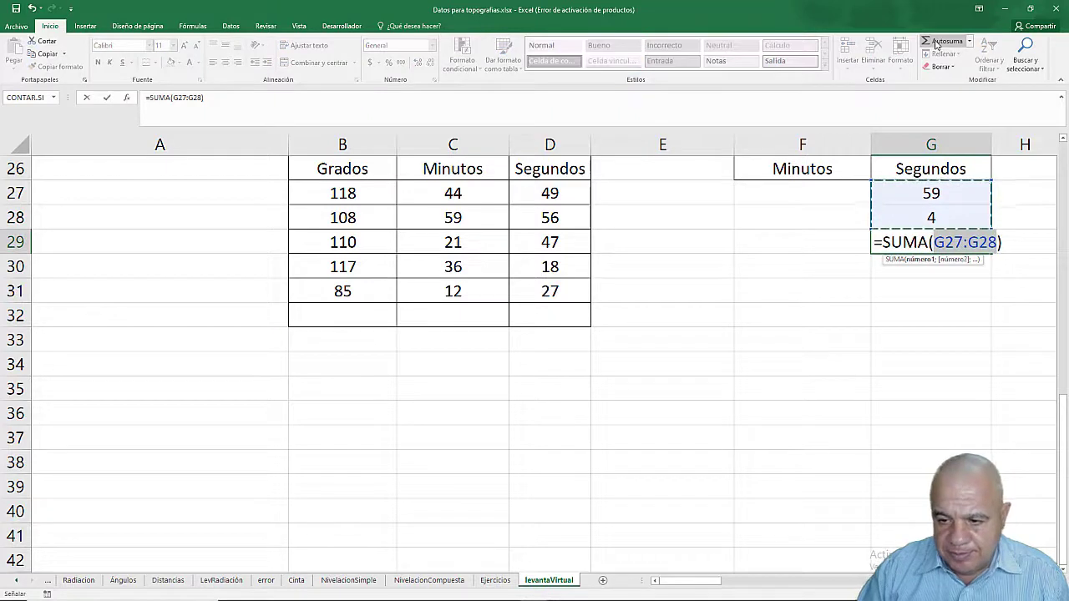
key(Return)
click(945, 245)
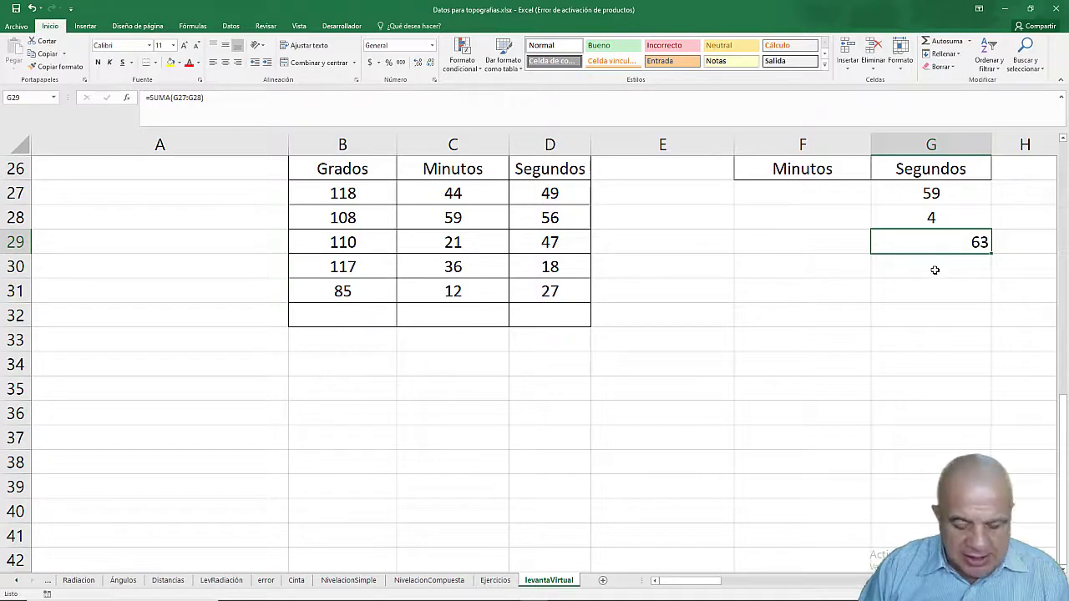
- Enter 3 leftover seconds in G30 and 1 carried minute in F30
click(936, 269)
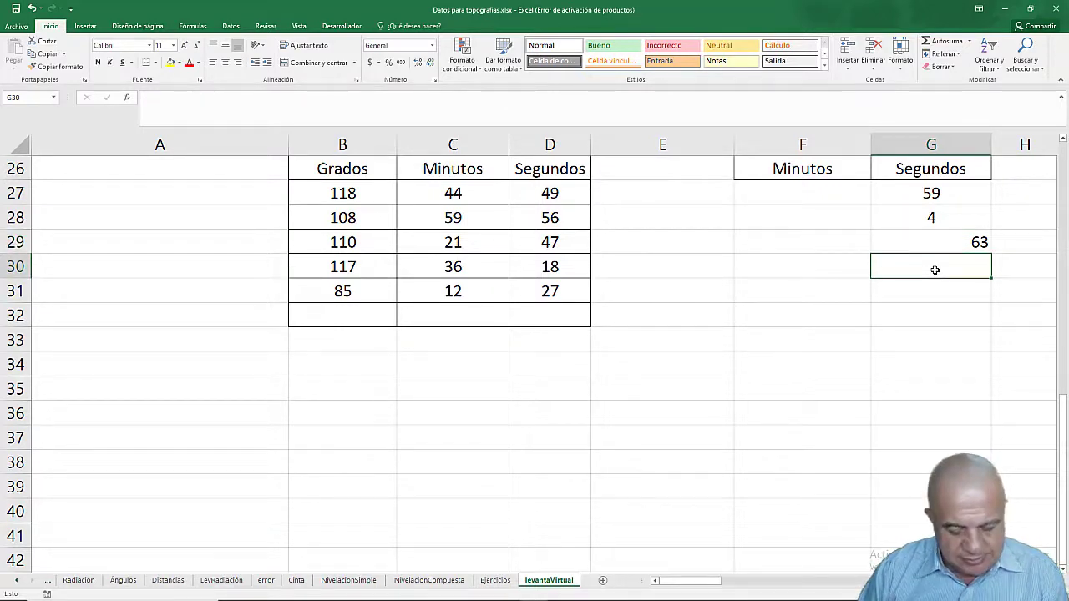
text(3)
key(Return)
click(934, 268)
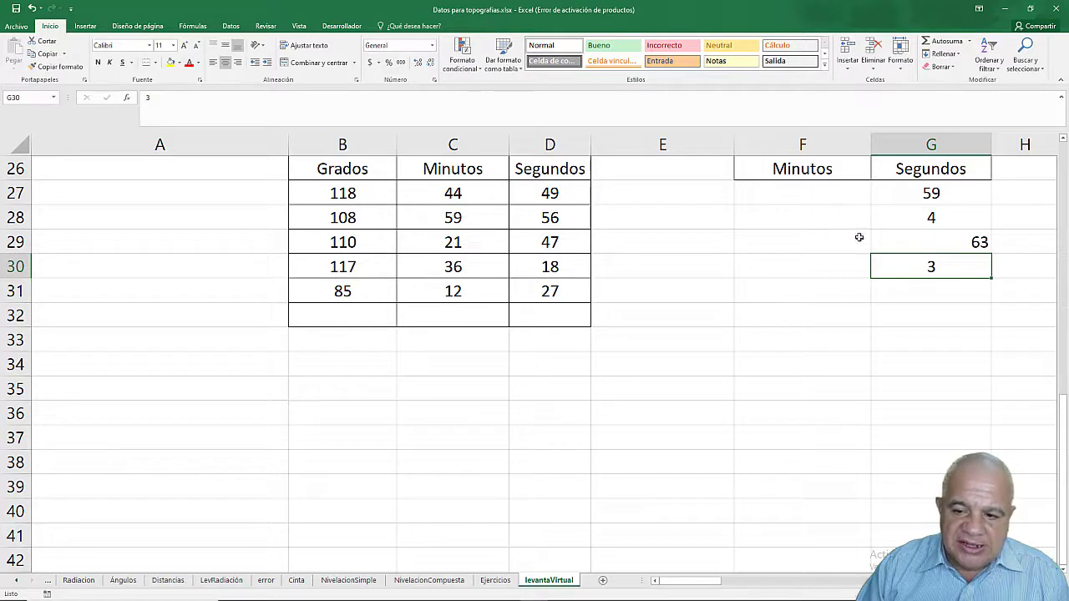
click(833, 263)
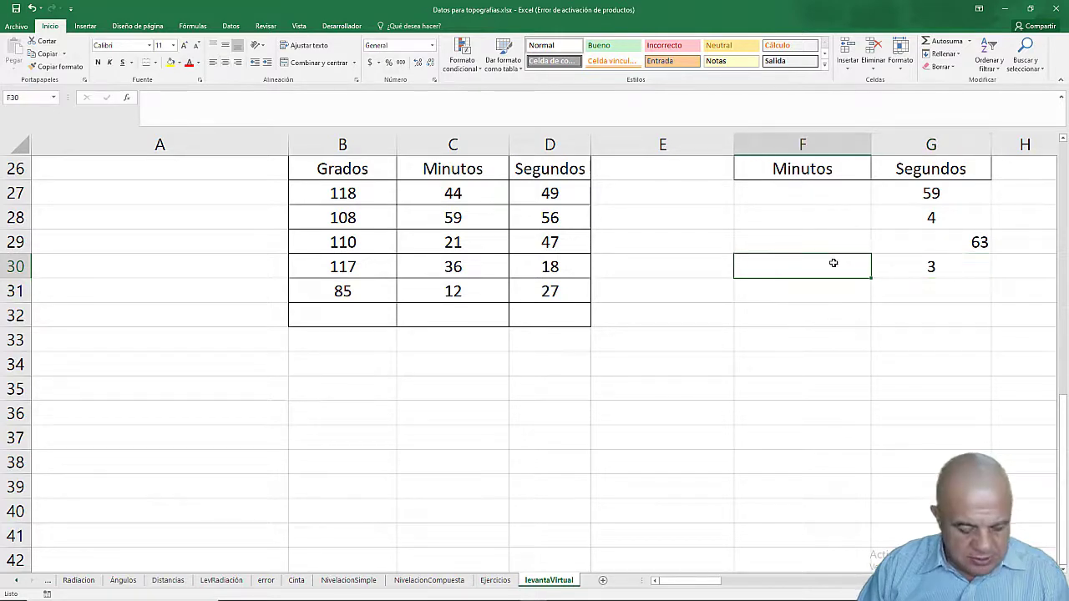
text(1)
key(Tab)
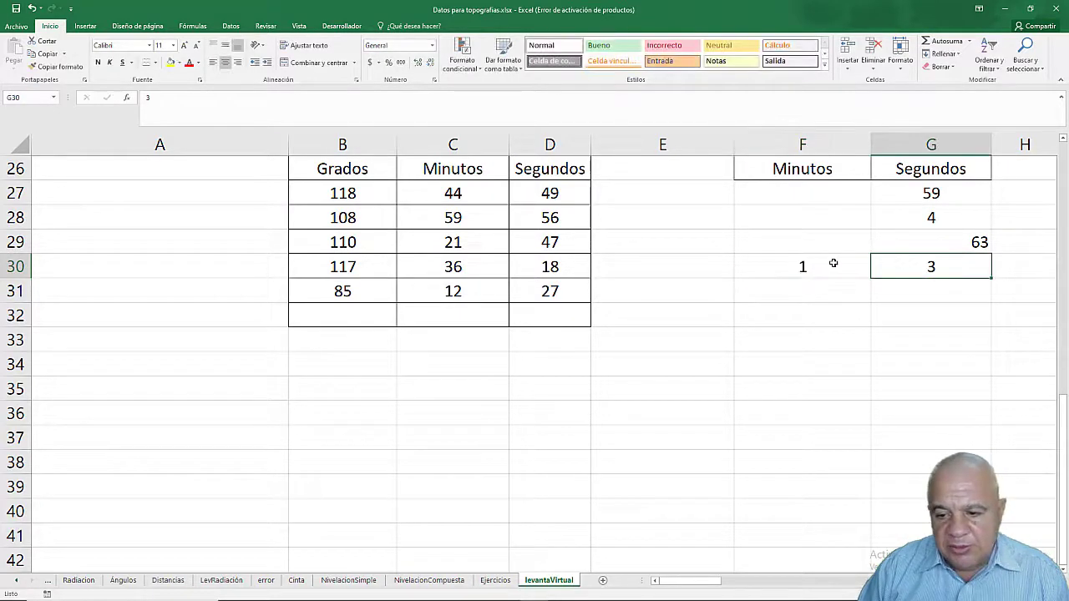
drag(810, 275, 919, 267)
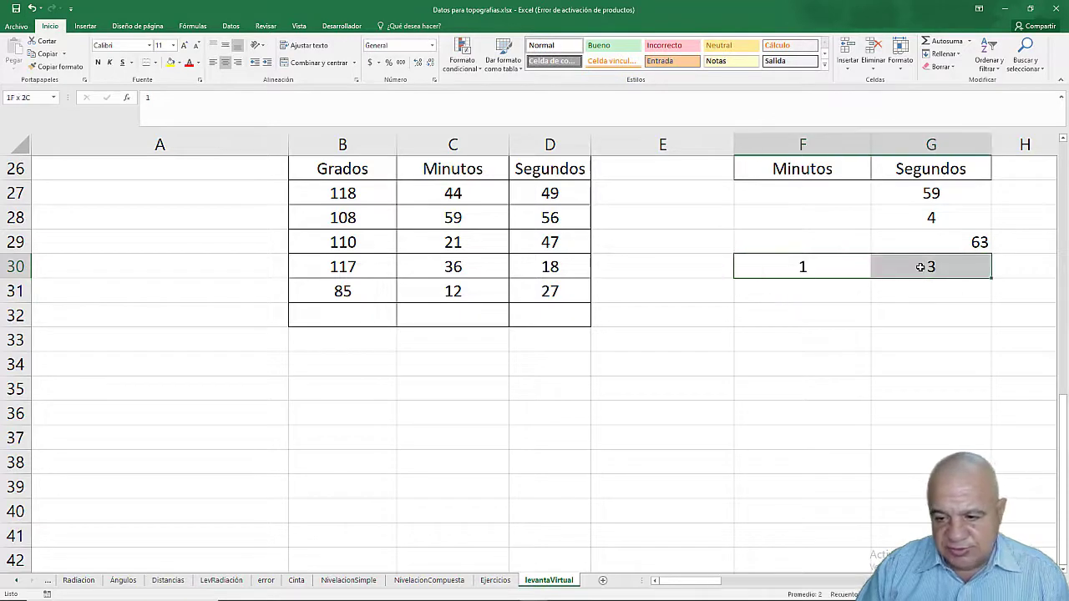
- Enter 59 minutes in F27 and move the 1 minute from F30 up to F28
click(794, 199)
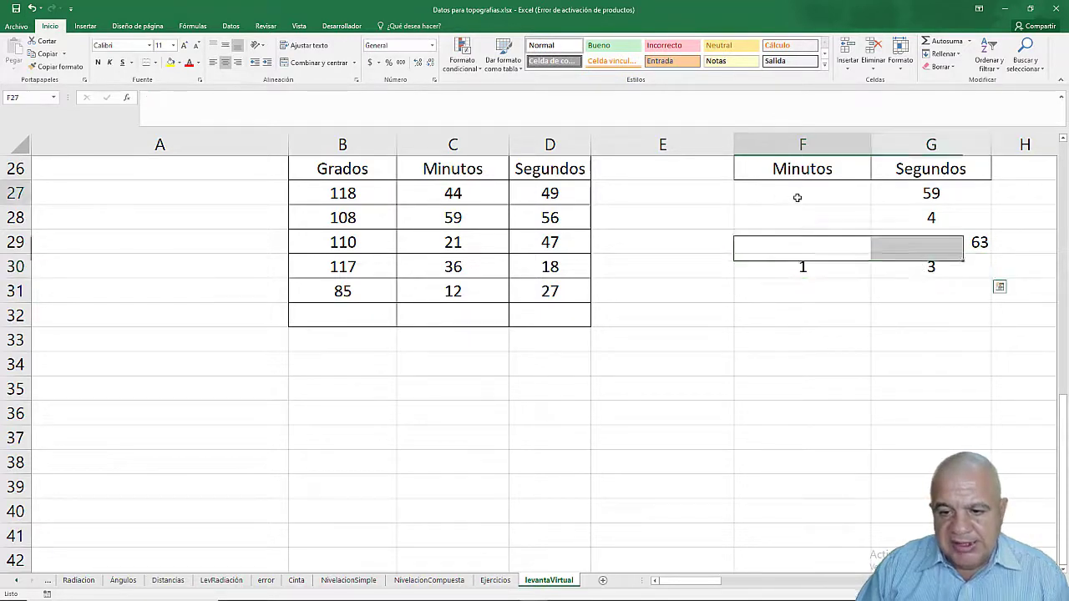
text(59)
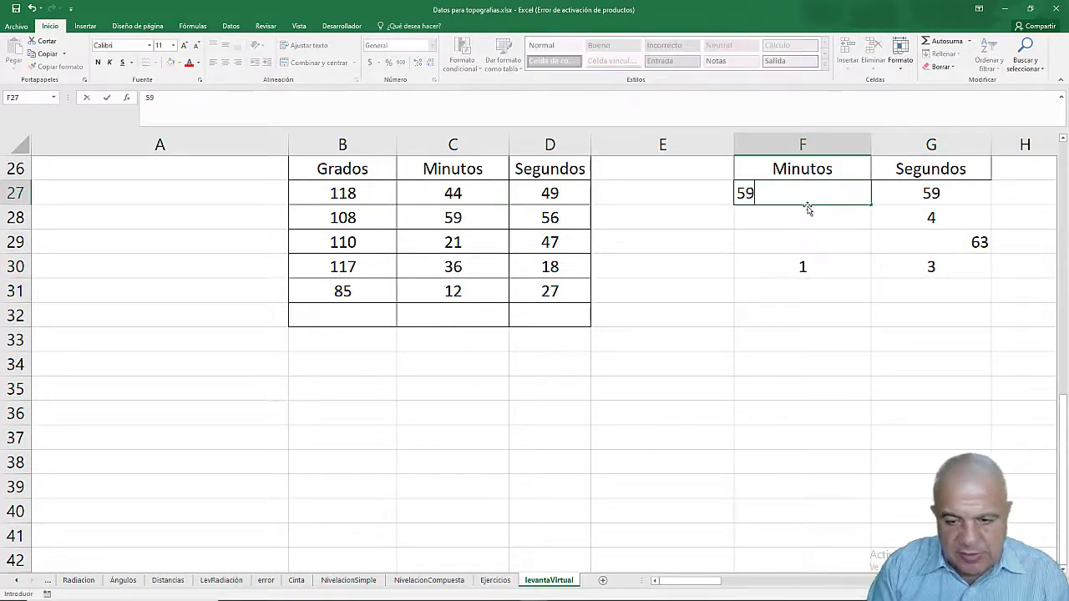
key(Return)
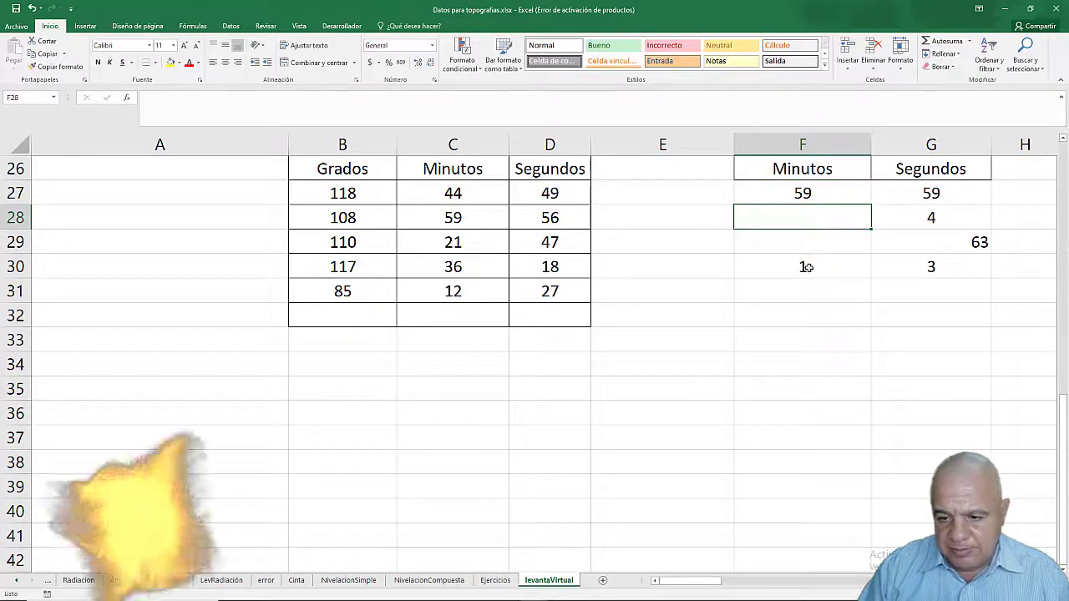
click(812, 261)
drag(812, 257, 809, 216)
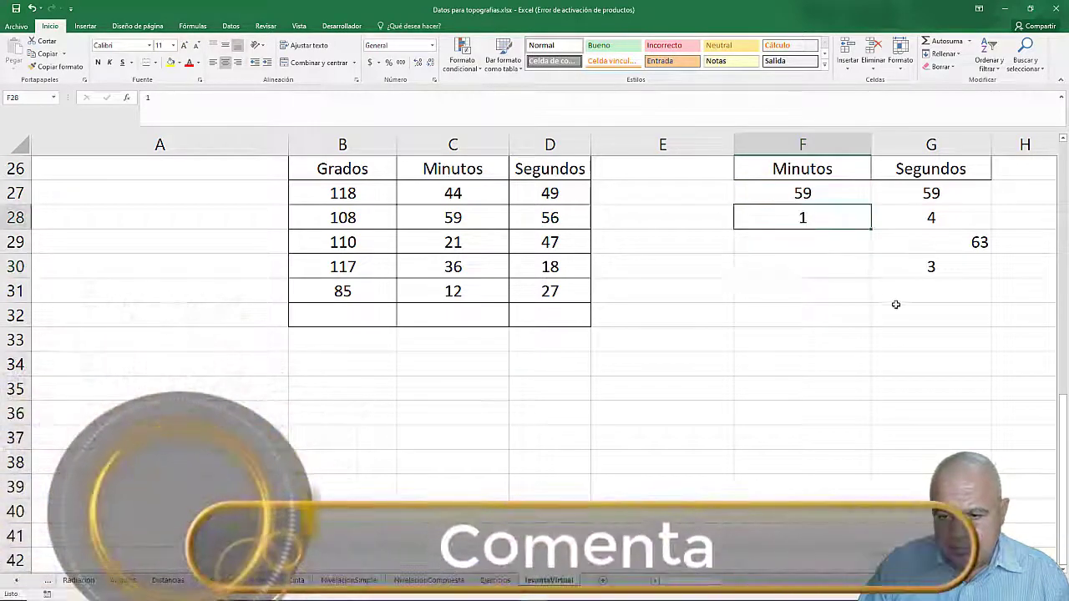
- Enter the 60-minute total in F29, 0 in F30 and the carried 1 degree in E30
click(830, 244)
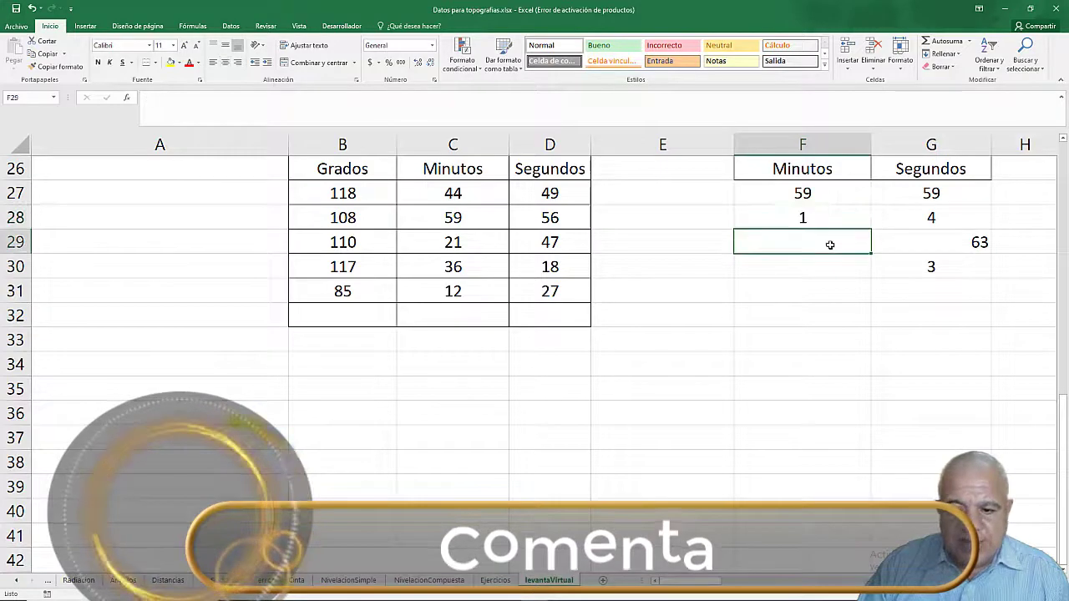
text(60)
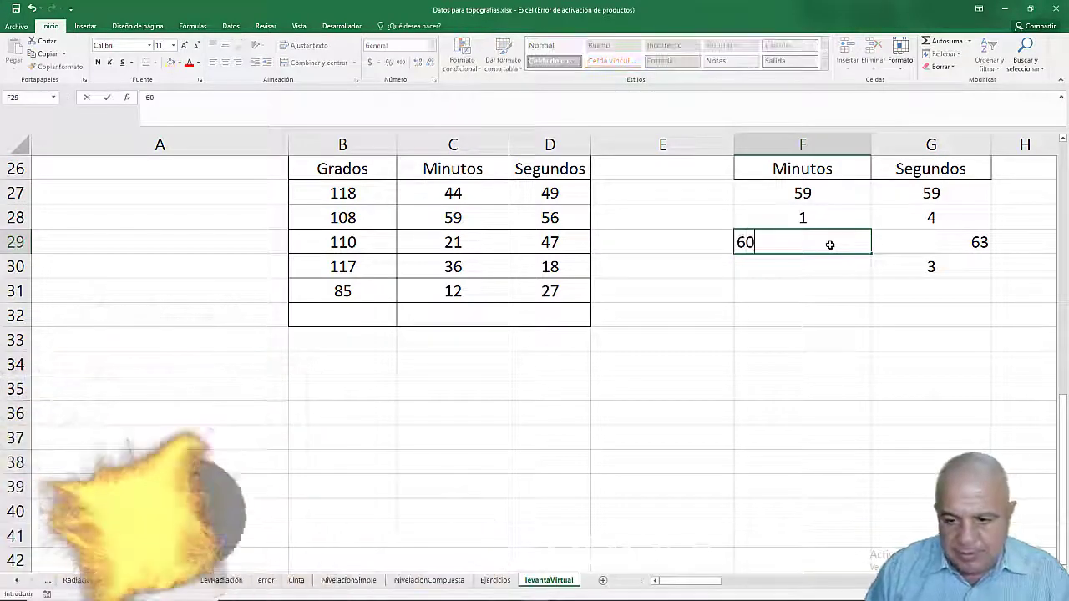
key(Return)
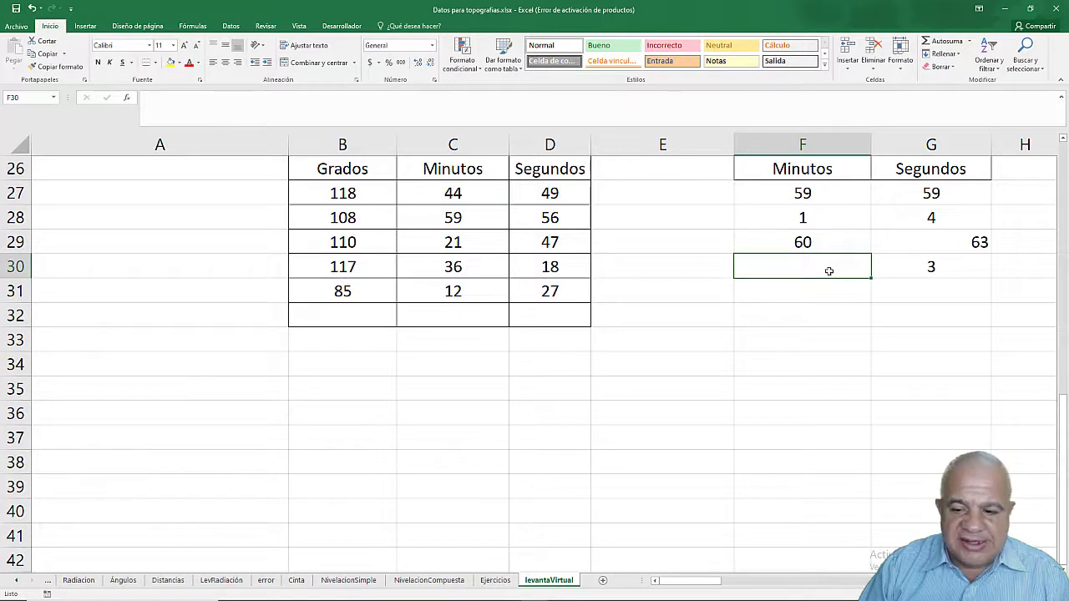
text(00)
key(Return)
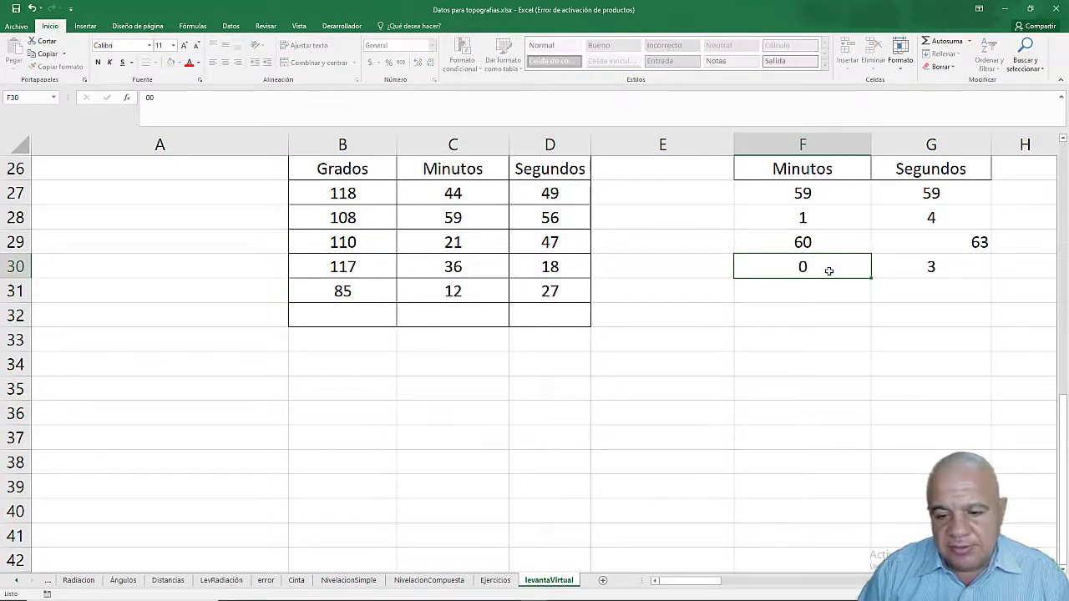
key(Up)
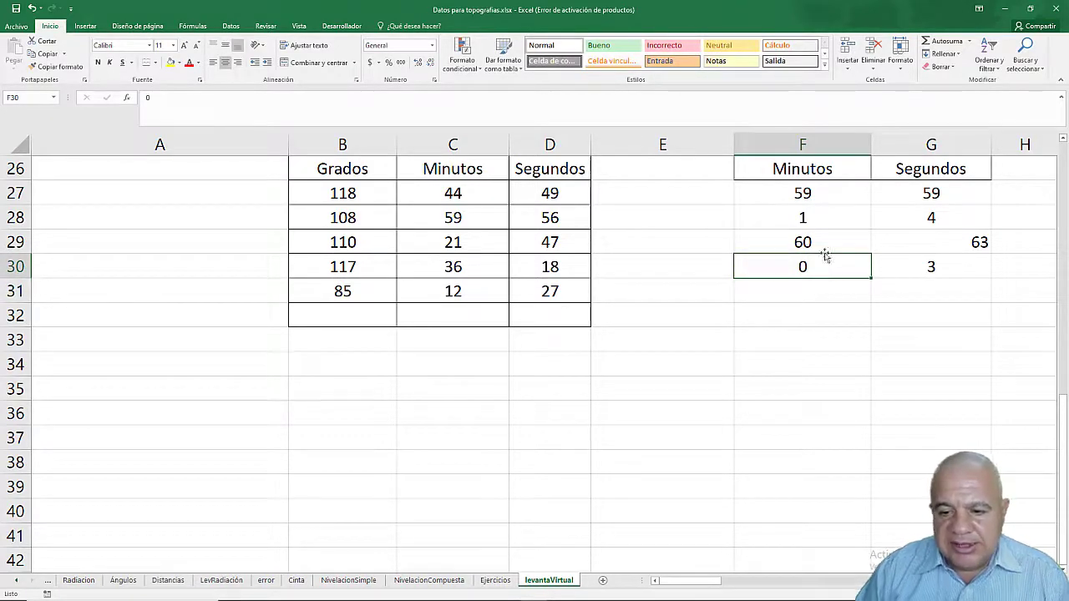
click(713, 253)
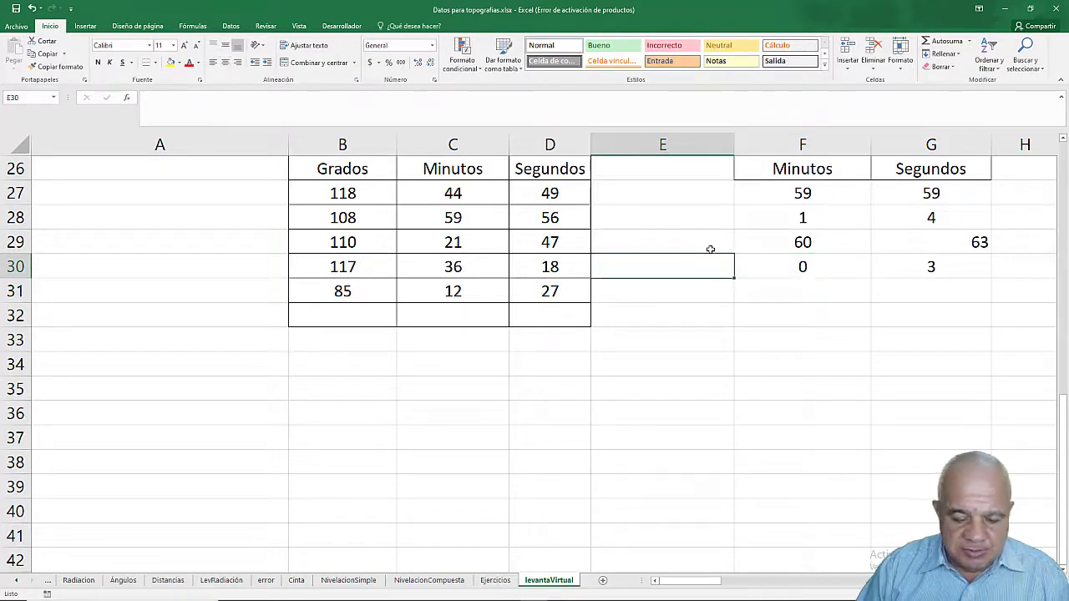
text(1)
key(Return)
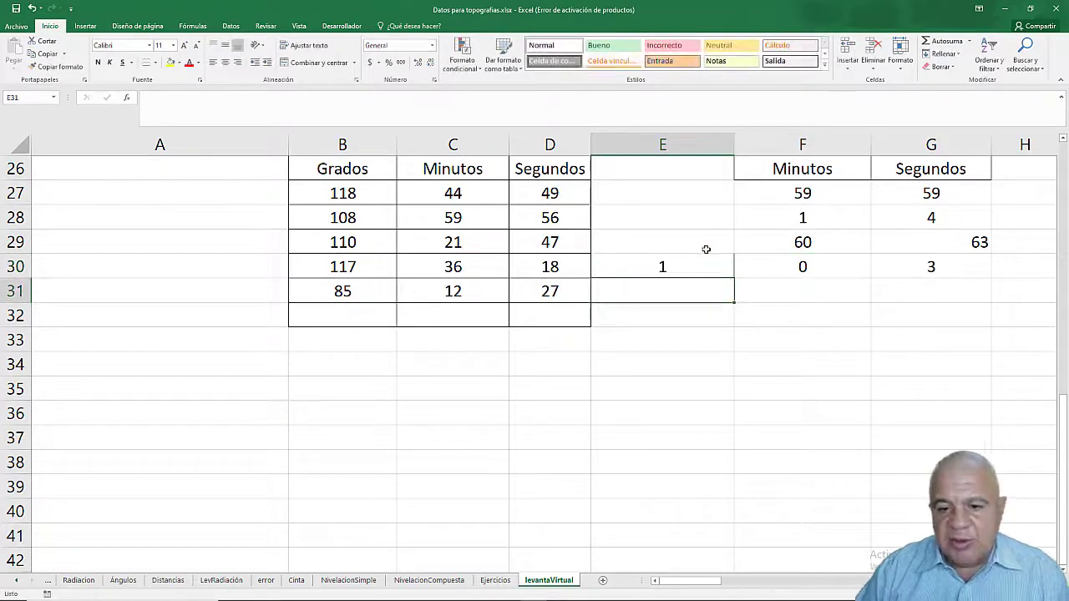
- Copy the Grados heading from B26 into E26
click(338, 167)
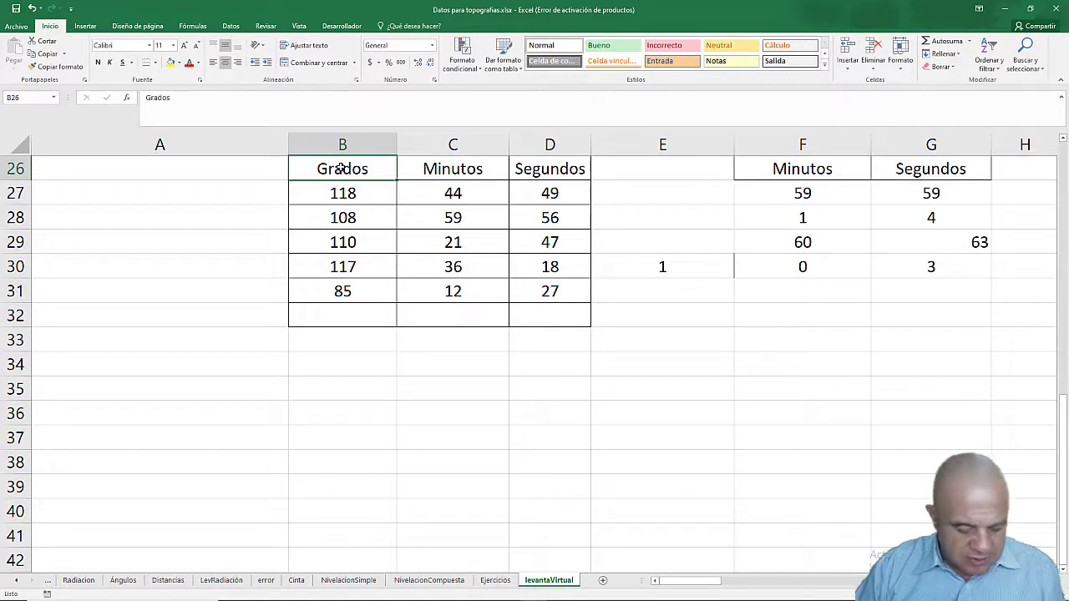
key(ctrl+c)
click(611, 166)
key(ctrl+v)
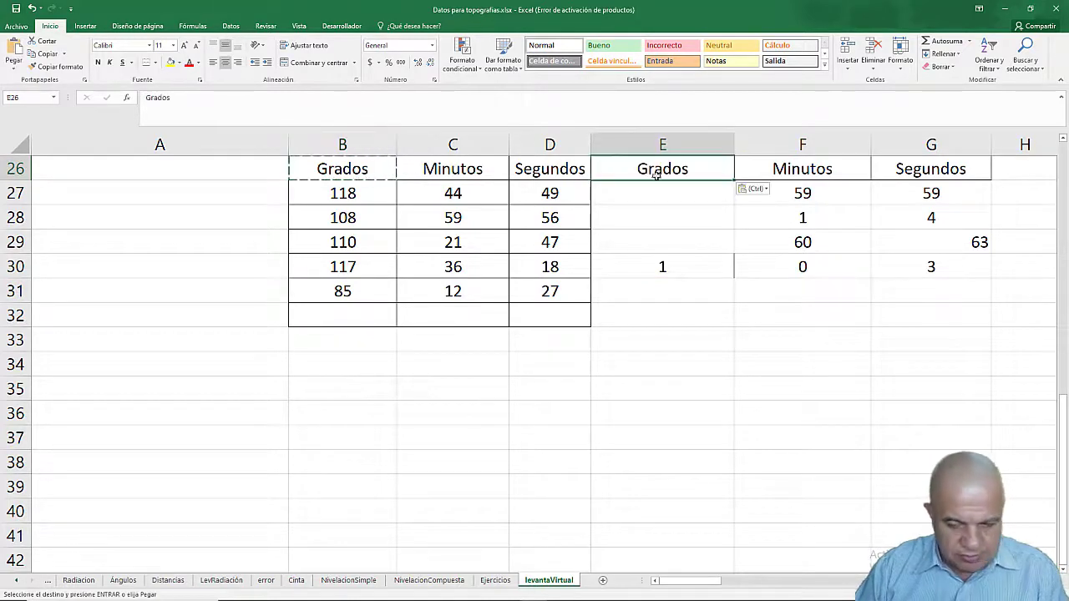
click(728, 323)
key(Escape)
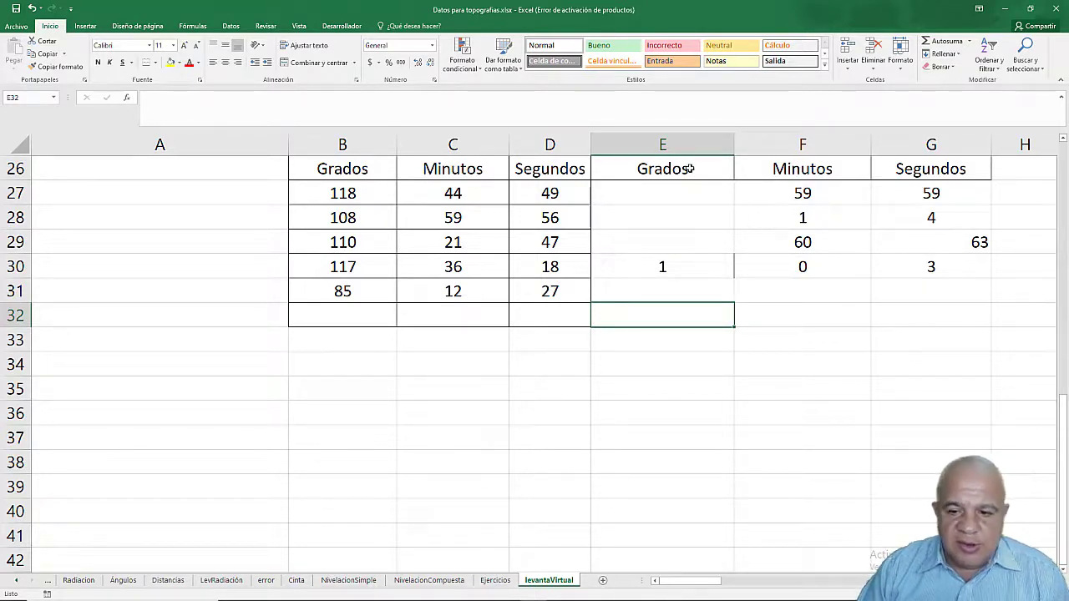
- AutoSum the Segundos column into D32, giving 197
click(543, 314)
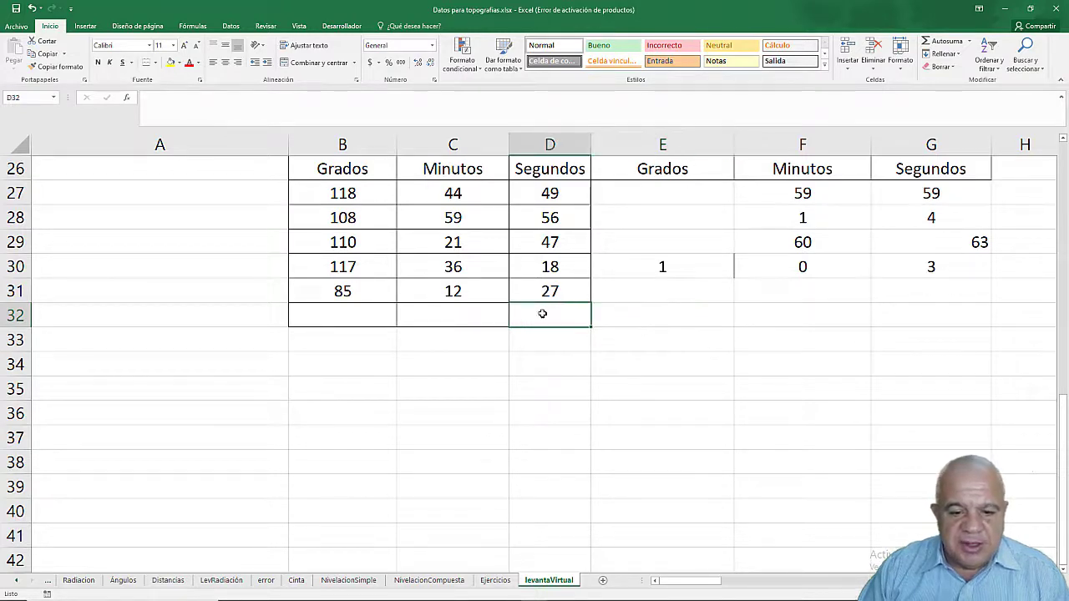
click(925, 44)
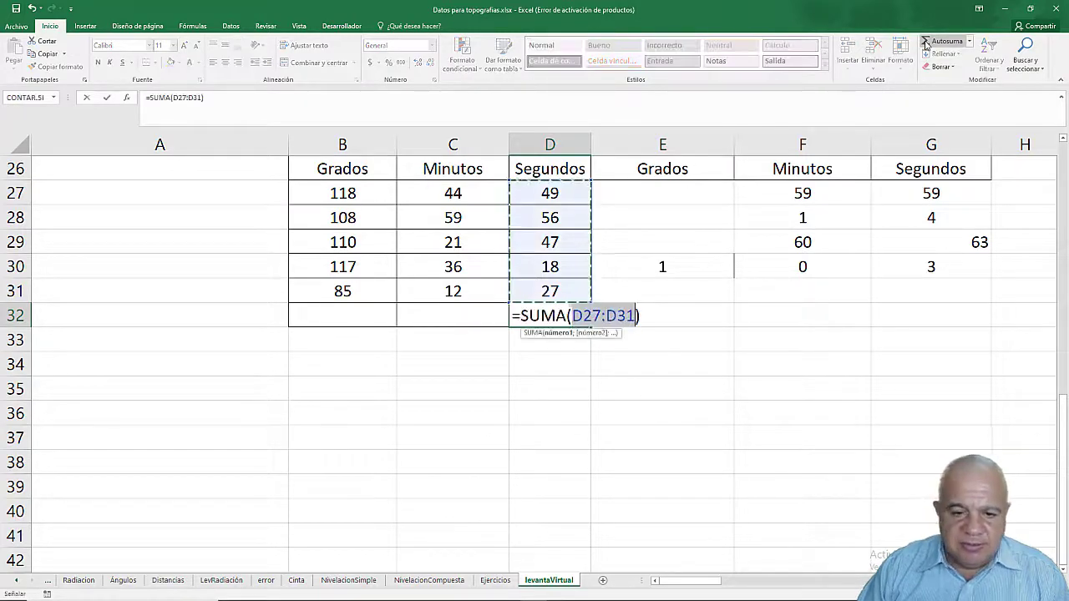
key(Return)
click(576, 315)
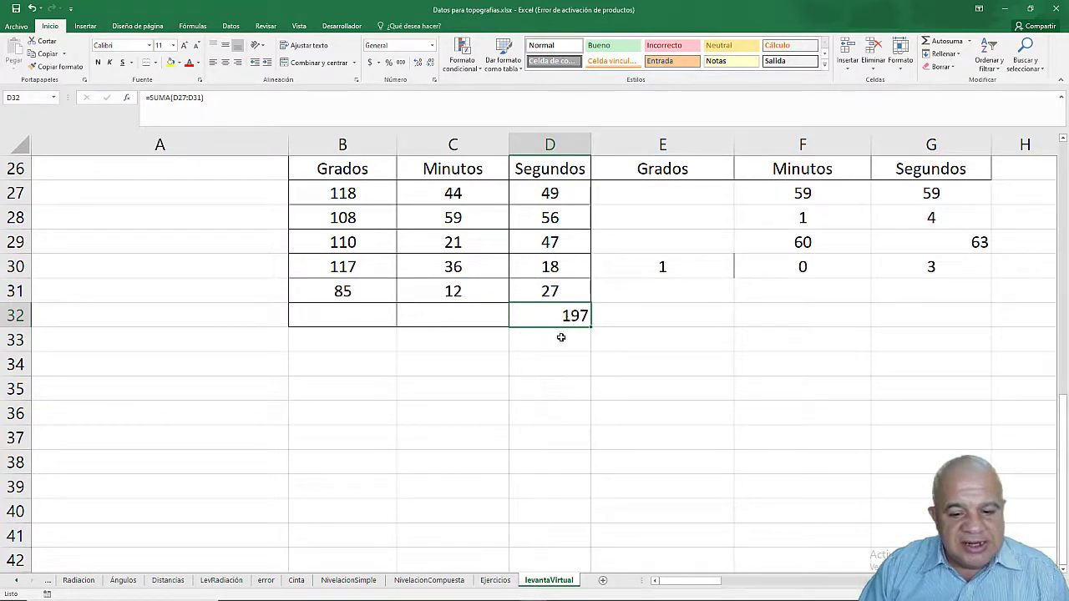
- Enter 17 leftover seconds in D33 and 3 carried minutes in C33
click(561, 337)
text(17)
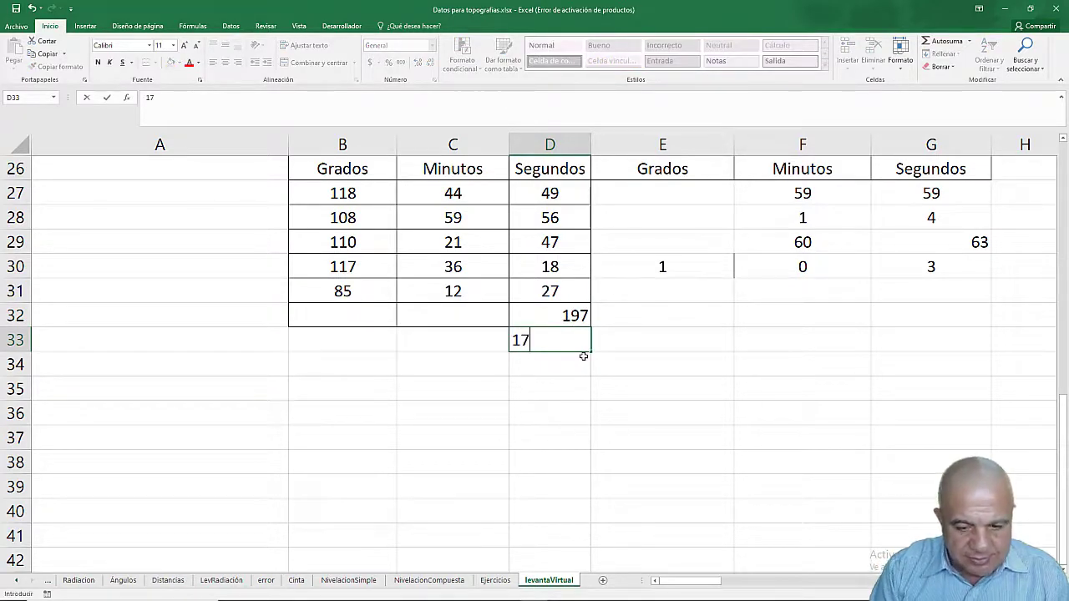
key(Return)
key(Up)
key(Left)
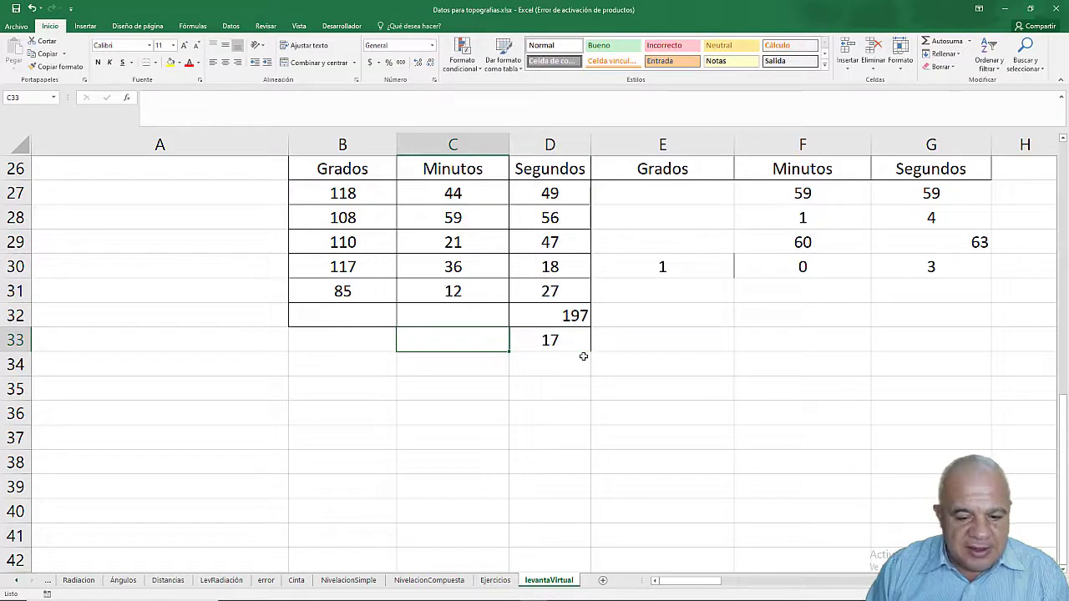
text(3)
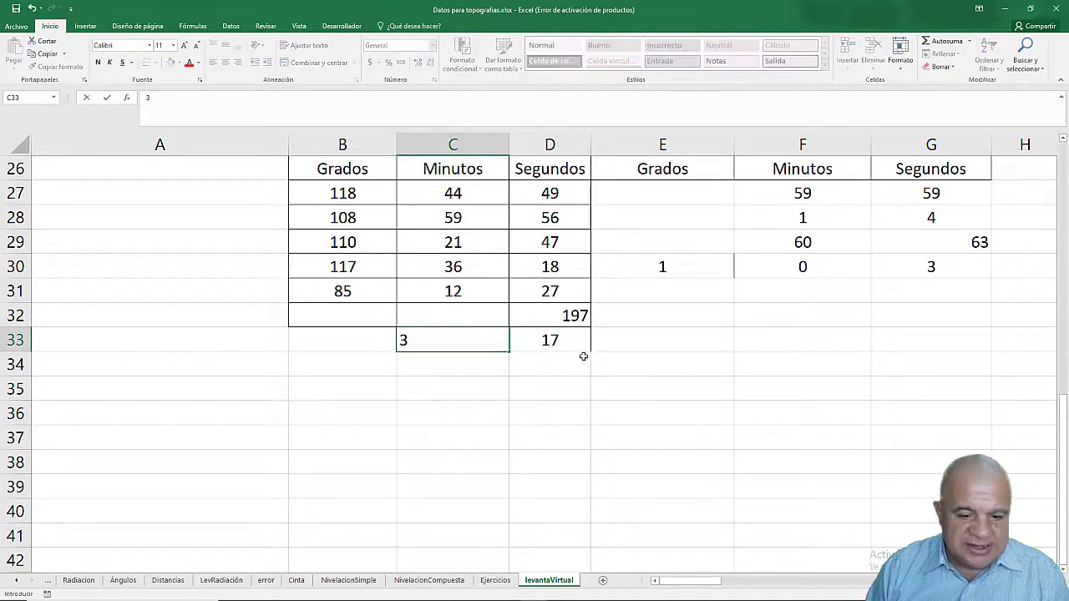
key(Tab)
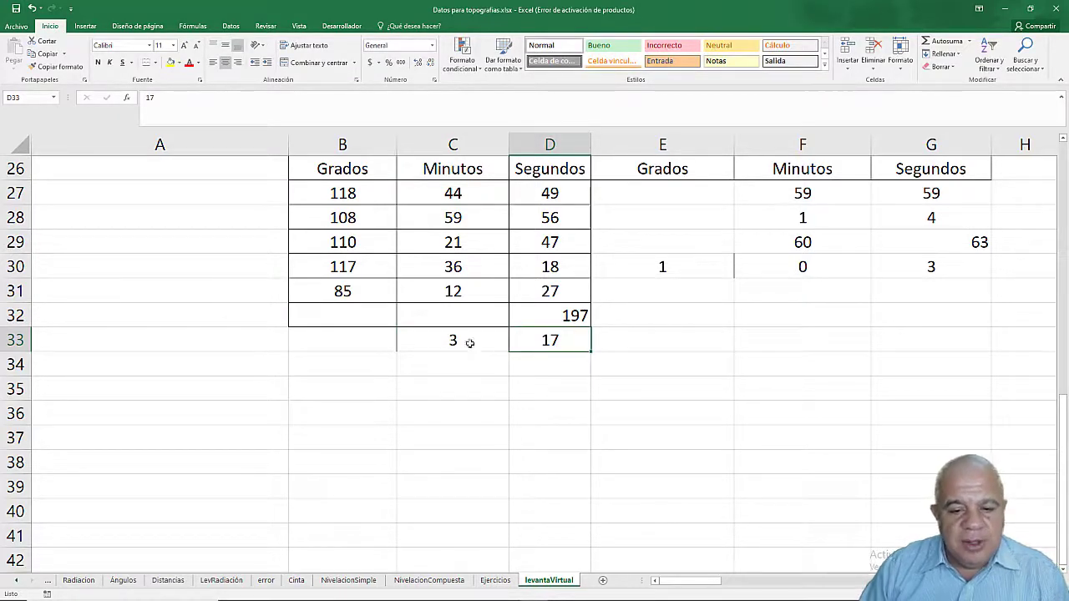
- Enter =D32/60 in D34 to convert 197 seconds into 3,283333 minutes
click(549, 365)
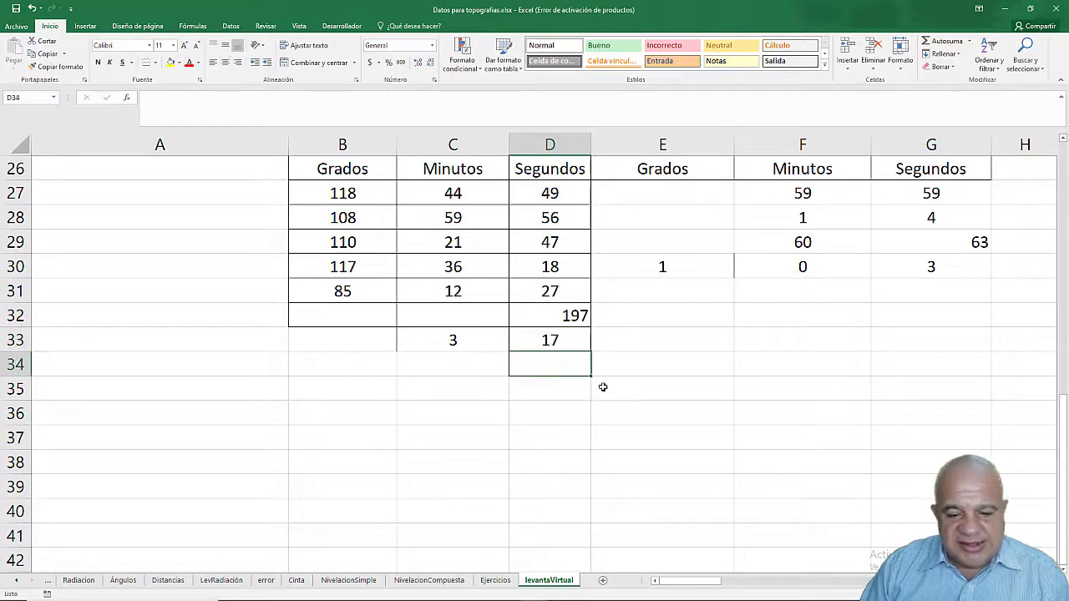
text(=)
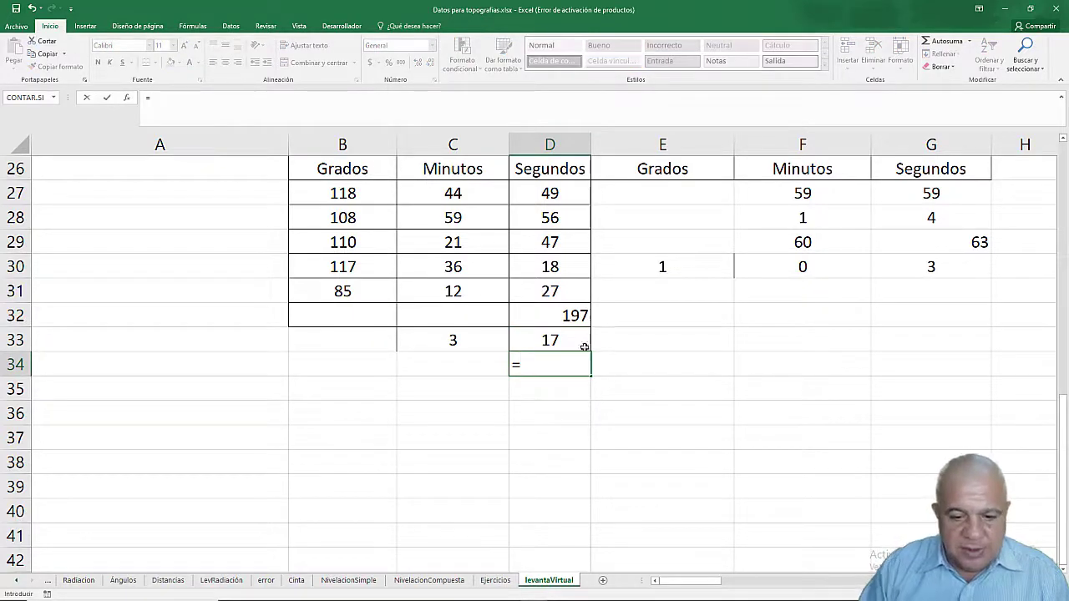
click(563, 315)
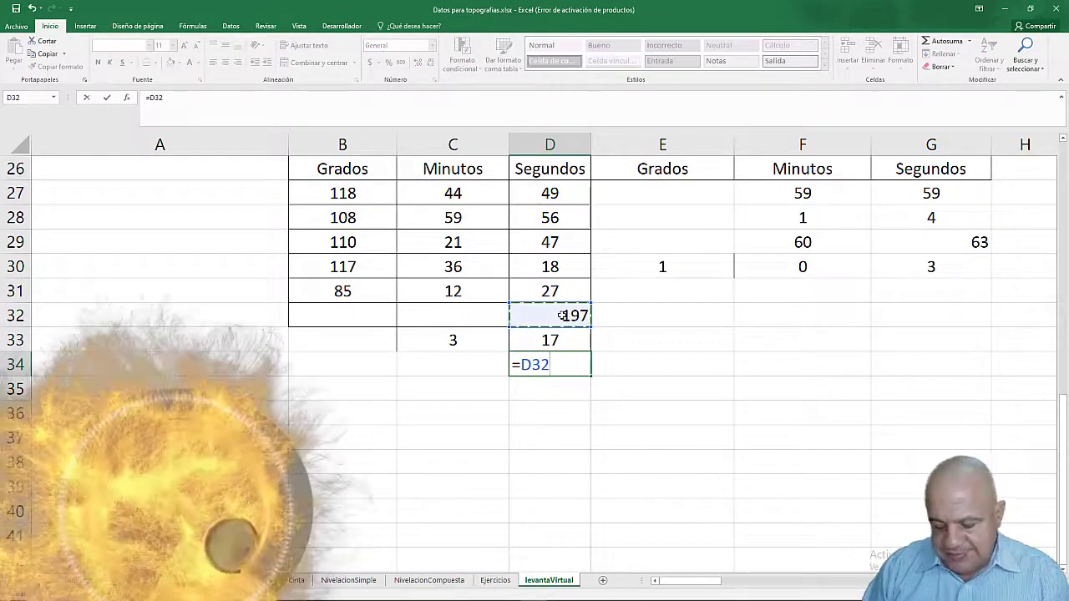
text(/6)
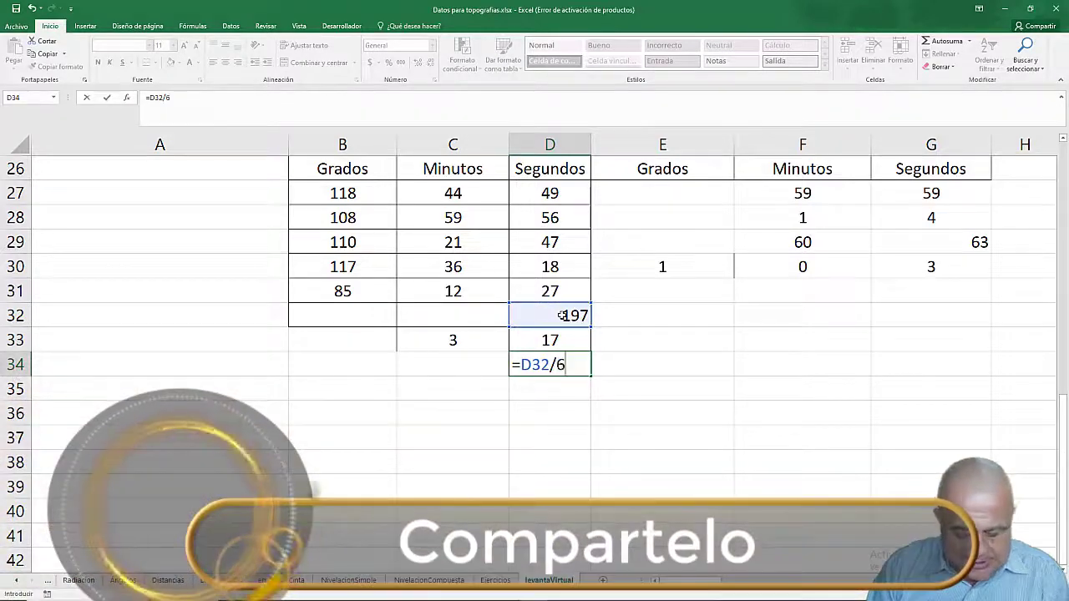
text(0)
key(Return)
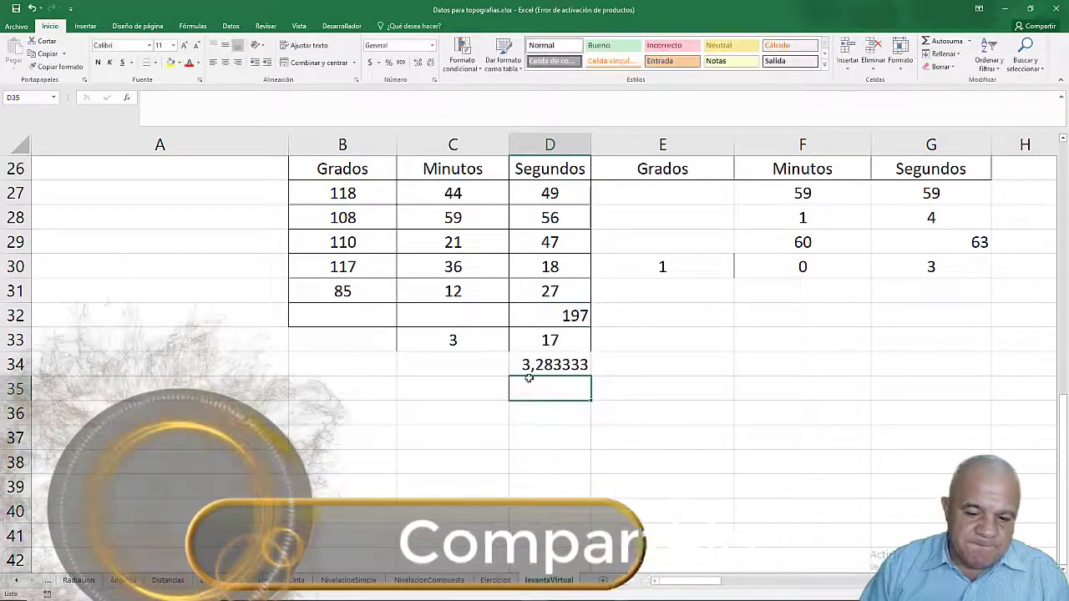
- Compare the D34 result with the 3 in C33, then type =3*60 into D35
click(525, 365)
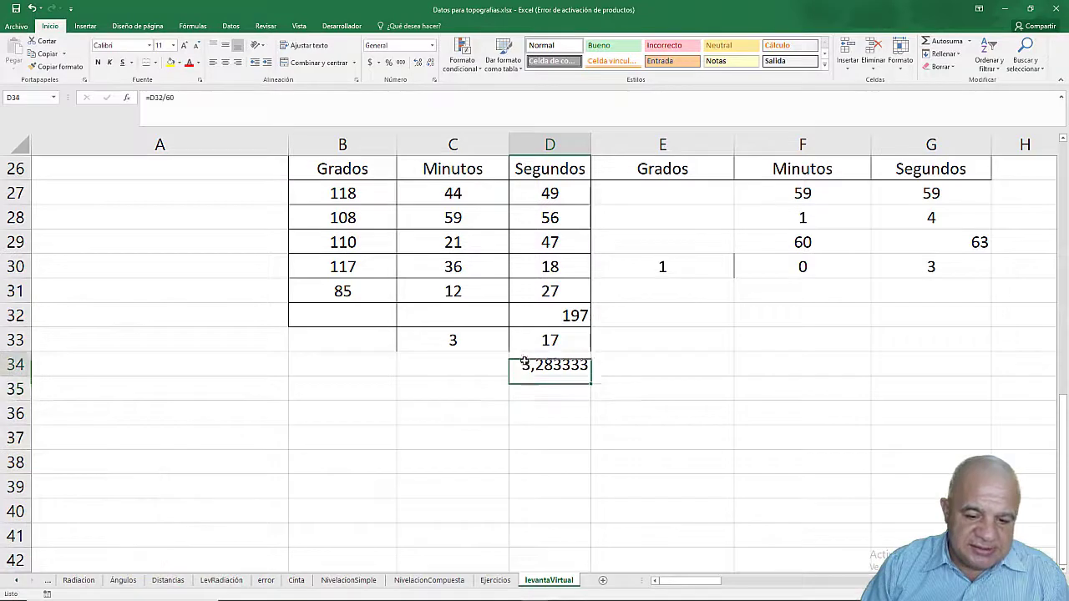
click(454, 340)
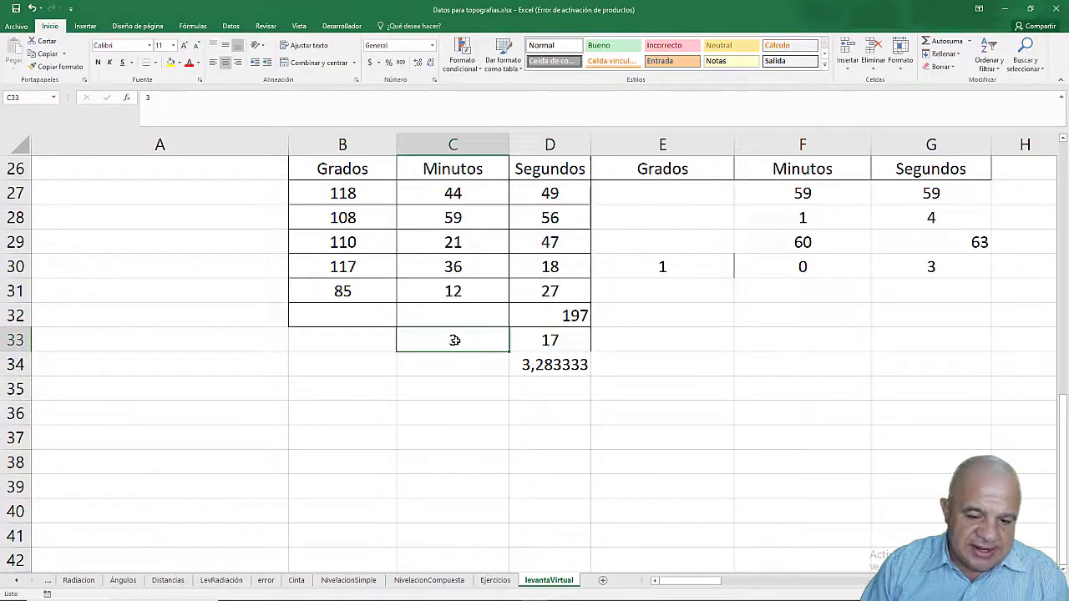
click(528, 364)
click(552, 389)
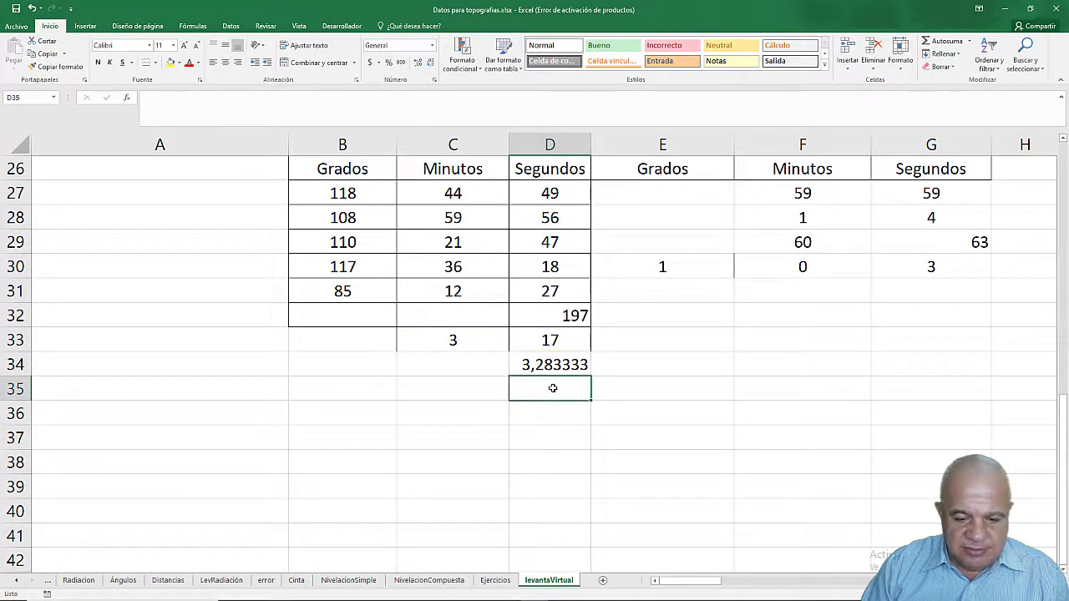
text(=)
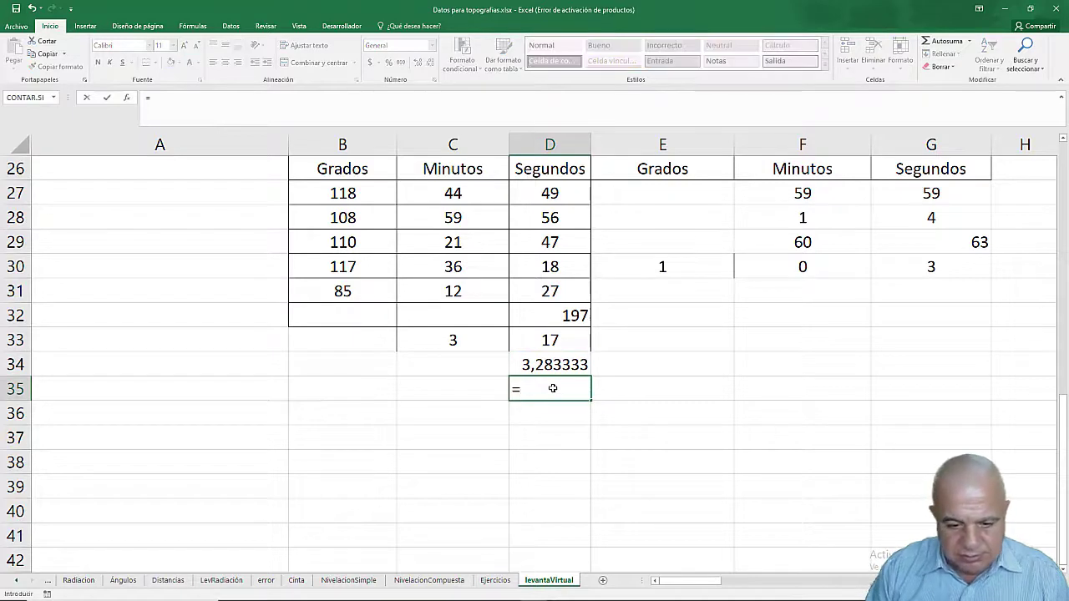
text(3)
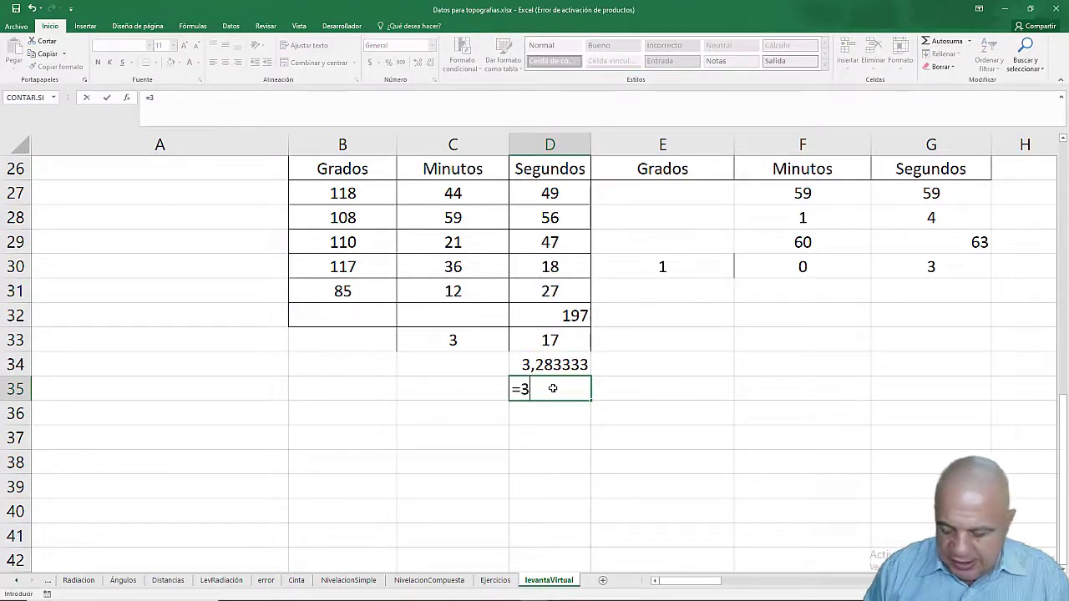
text(*6)
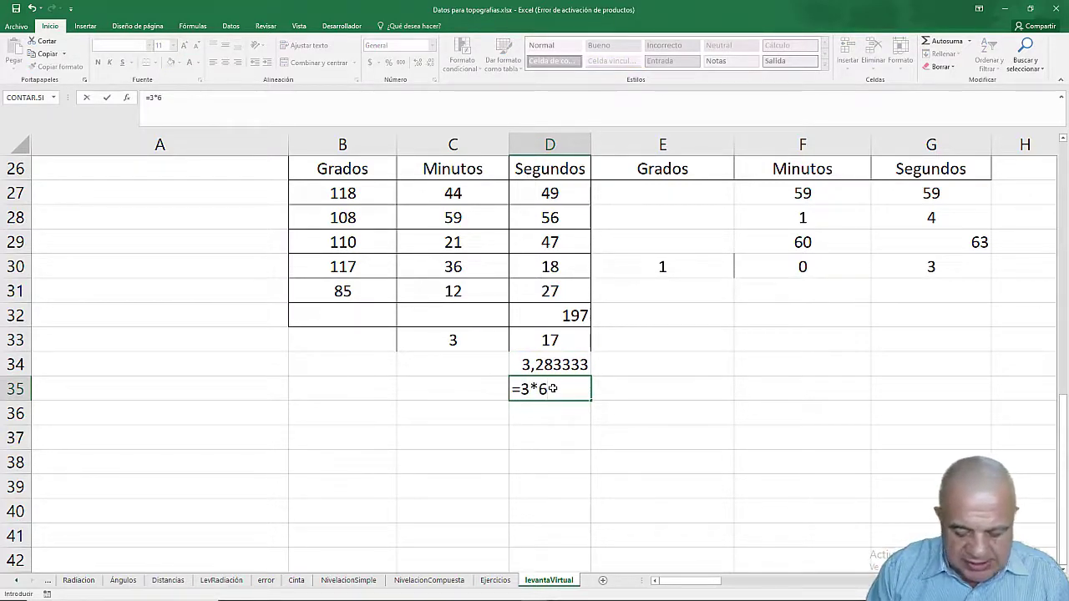
text(0)
- Commit =3*60 in D35 to get 180 seconds and compare it with D32 and D33
key(Return)
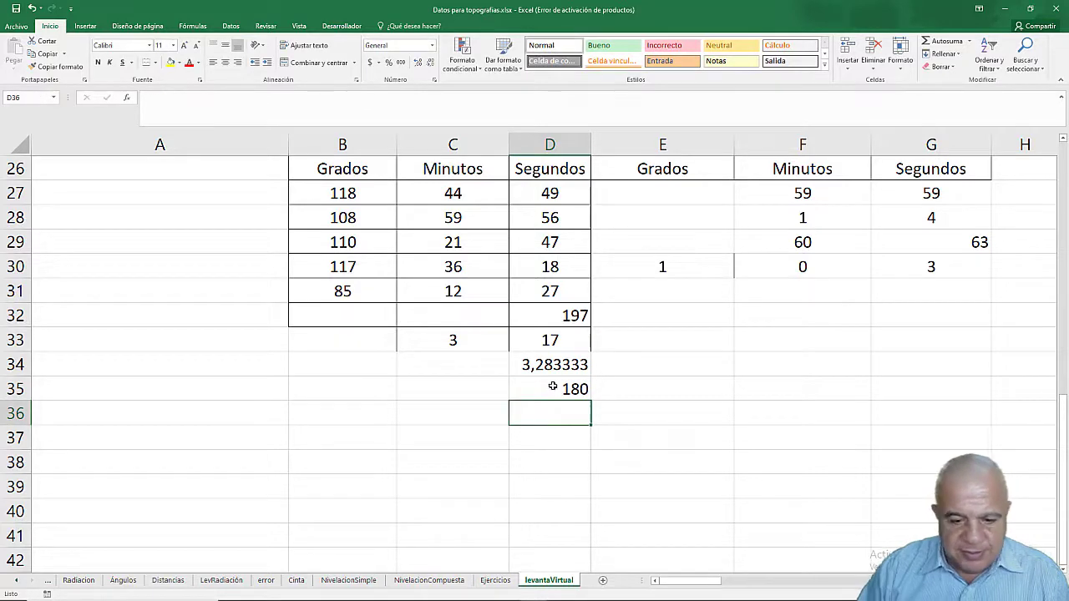
click(564, 390)
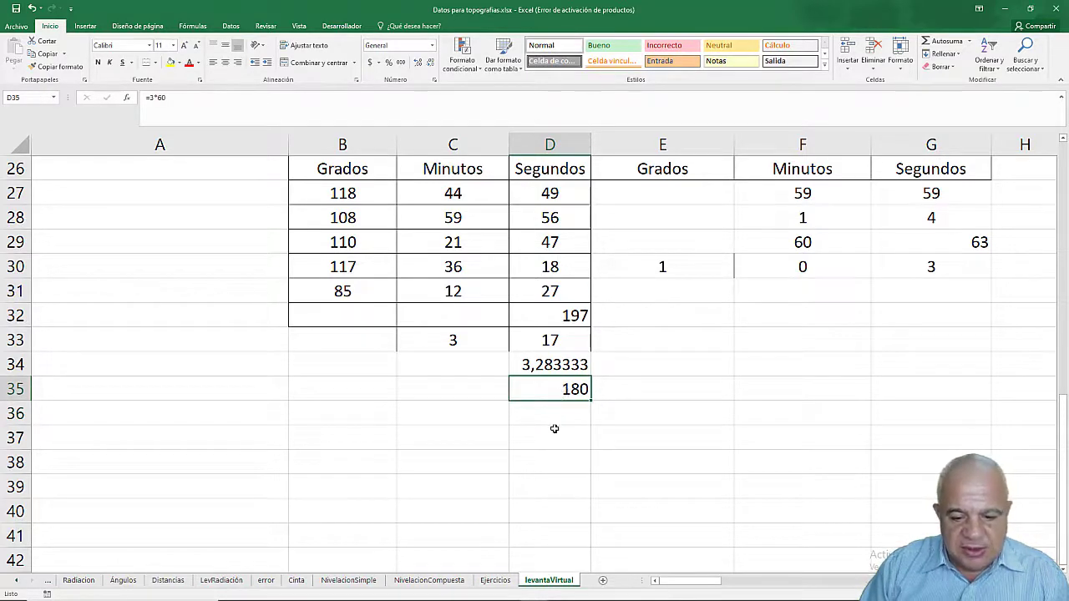
click(573, 313)
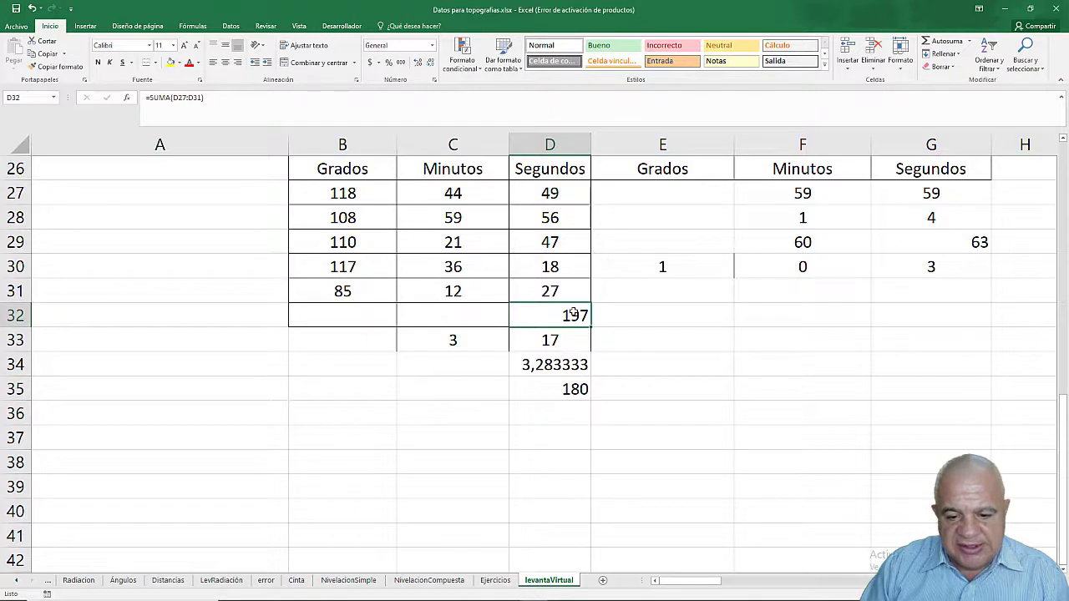
click(570, 390)
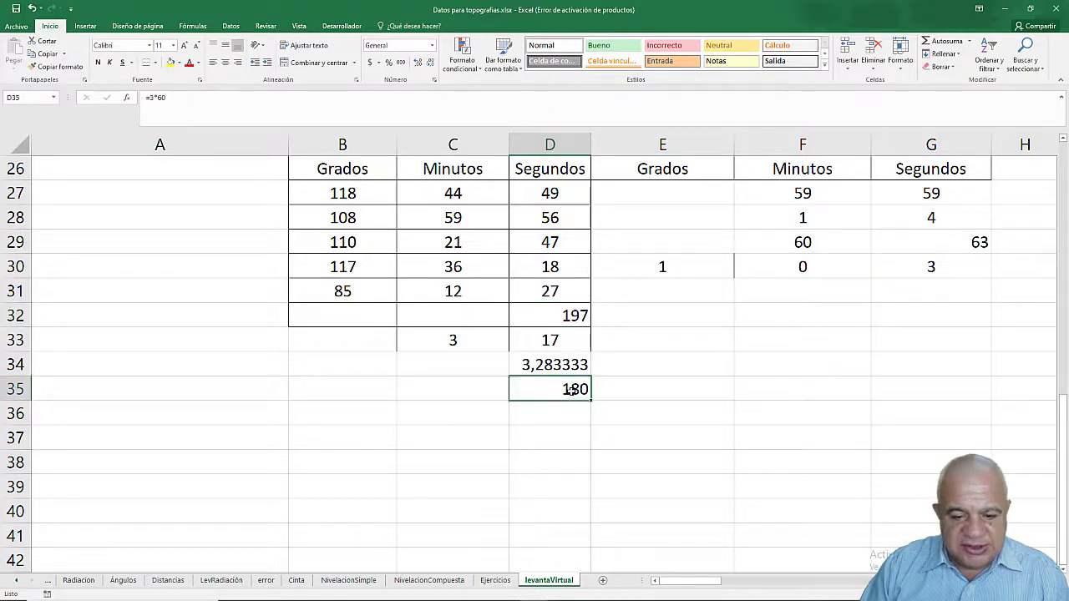
click(549, 340)
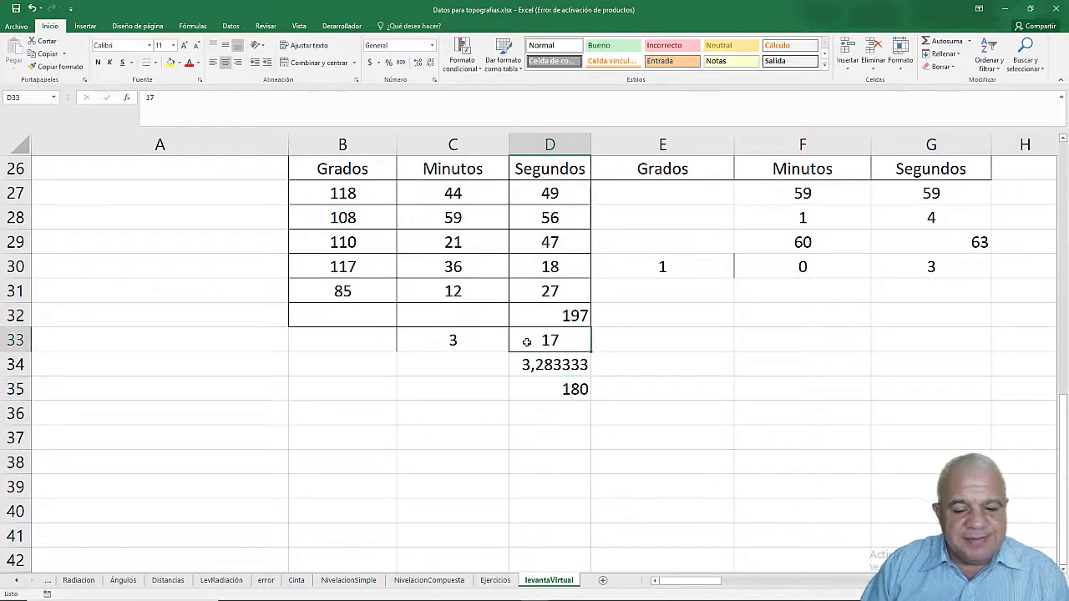
click(559, 405)
- Try =D32/D35 in D36, getting 1,094444, then delete it
text(=)
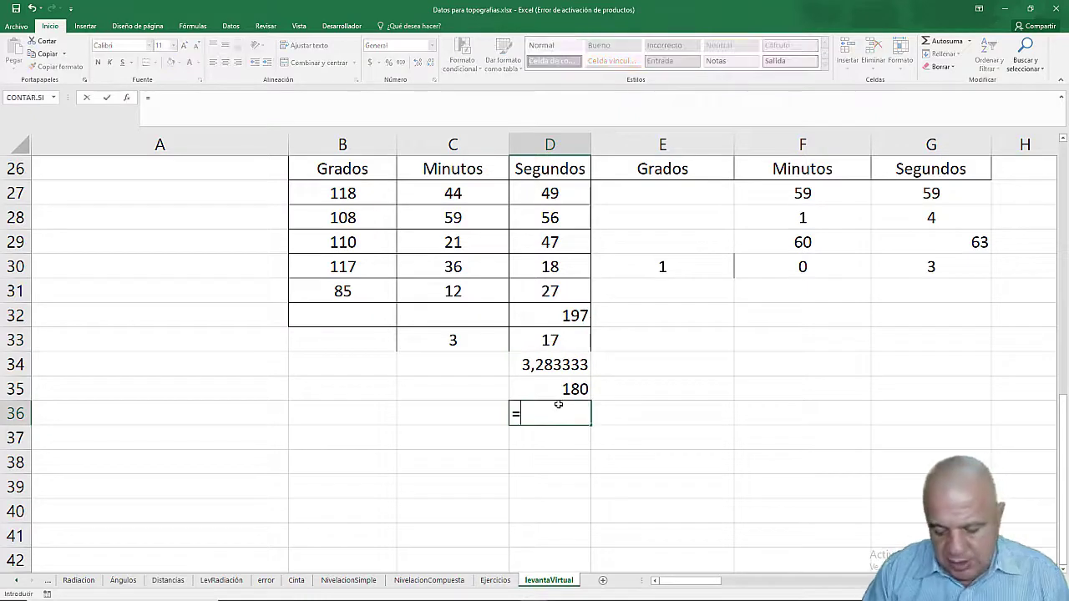
click(571, 315)
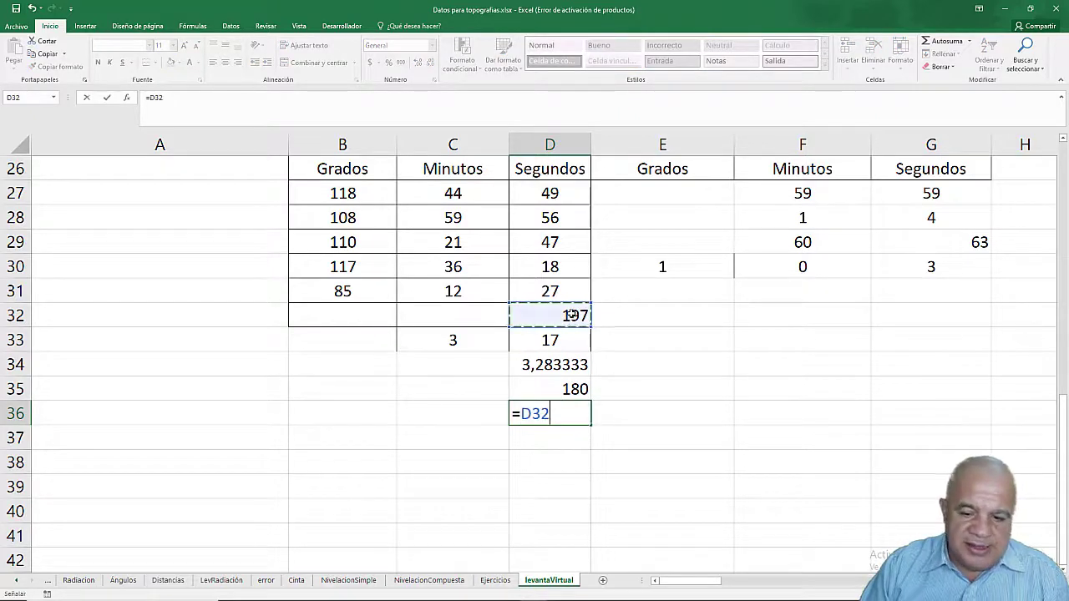
text(/)
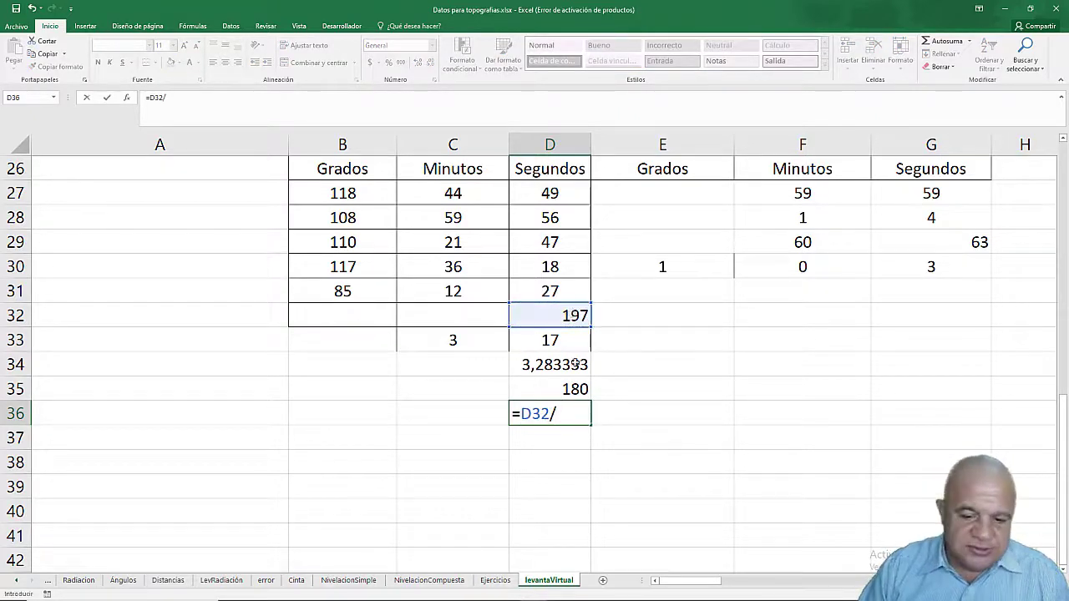
click(556, 386)
key(Return)
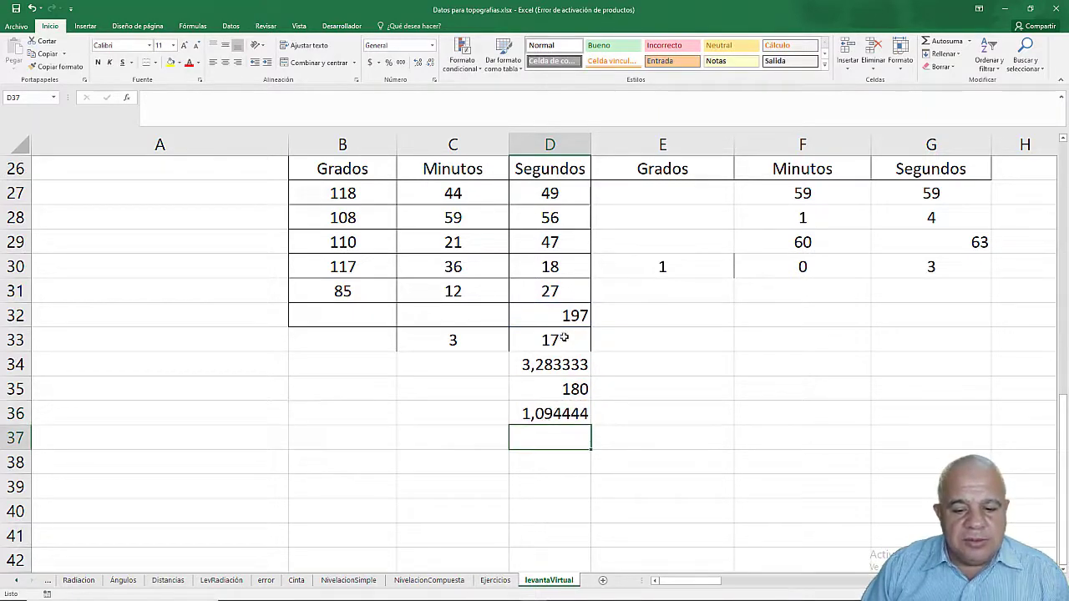
click(541, 409)
key(Delete)
key(Up)
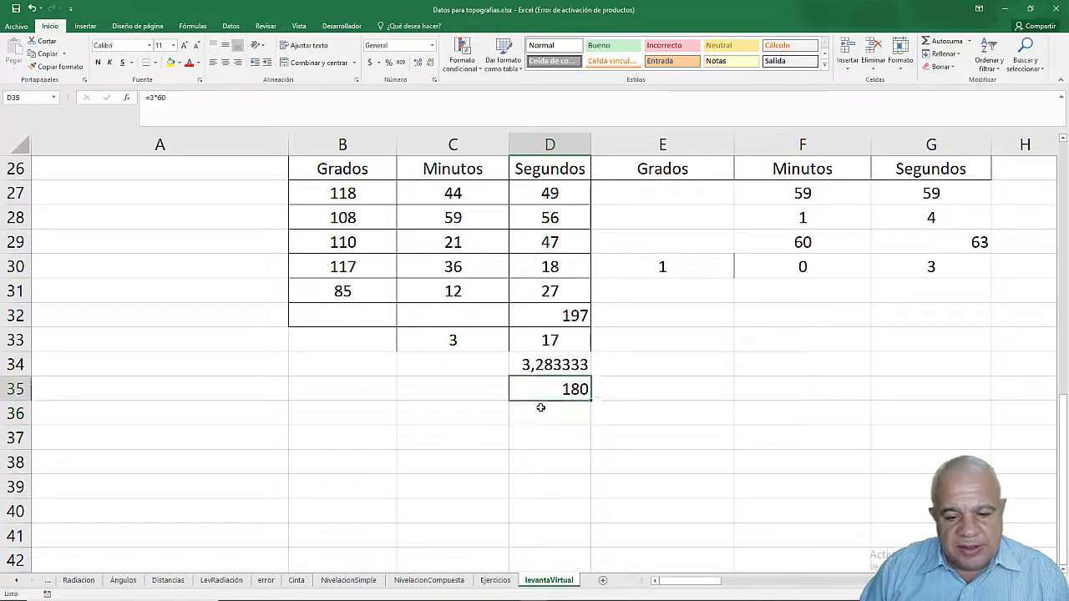
key(Up)
key(Up)
key(Up)
- Enter =D32-D35 in D36 to get 17 seconds and compare with D34 and D33
click(549, 415)
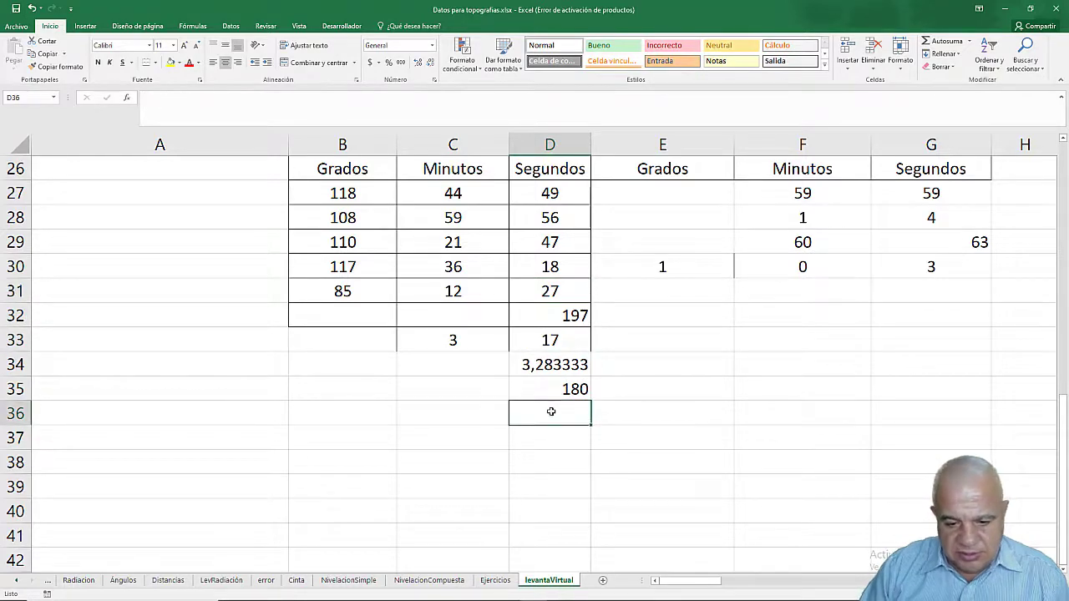
text(=)
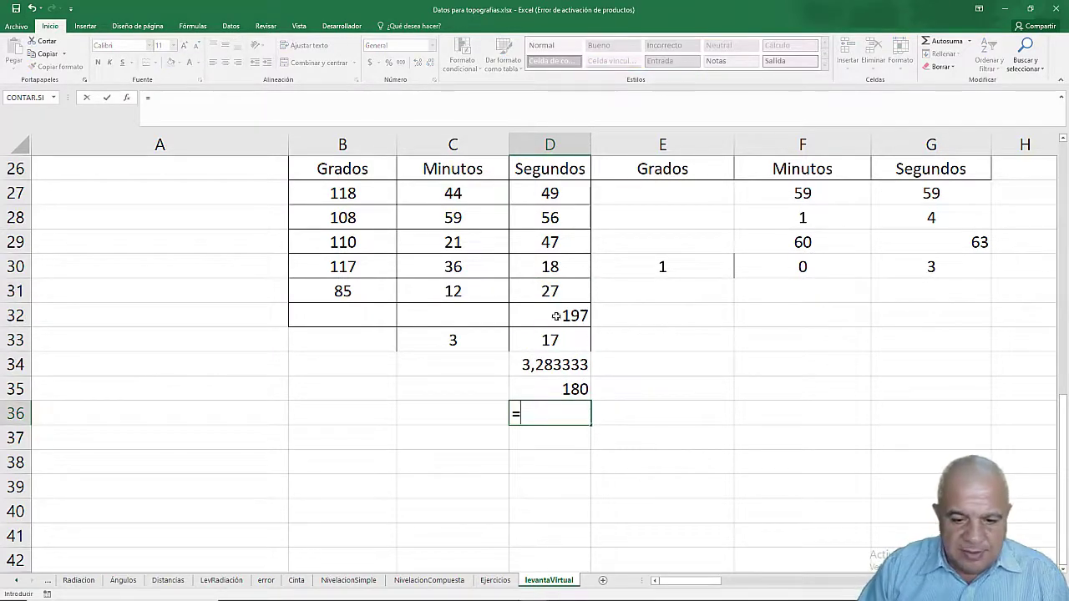
click(556, 315)
text(-)
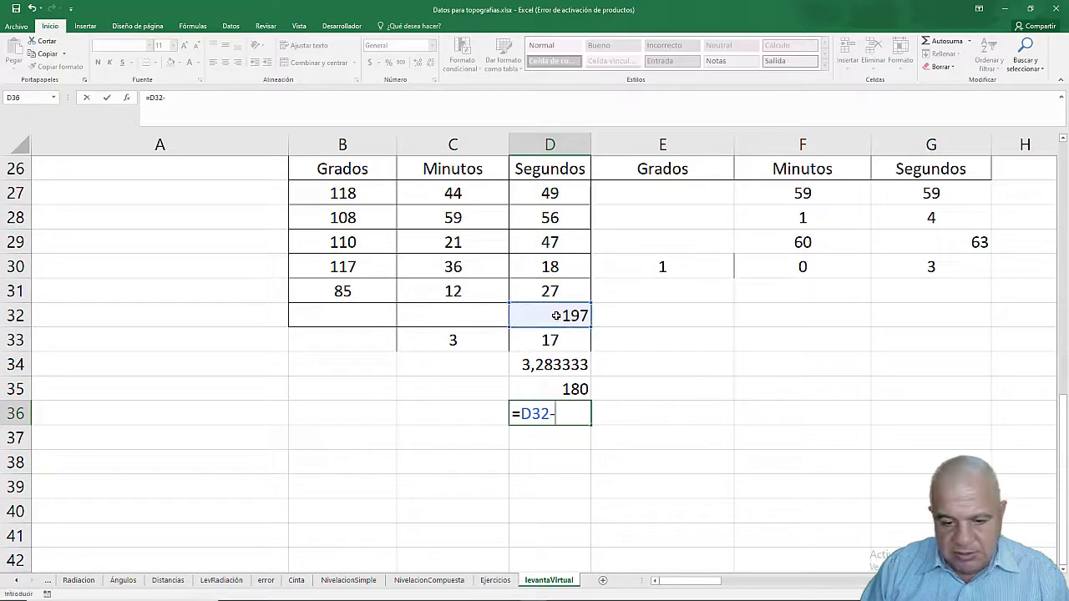
click(549, 384)
key(Return)
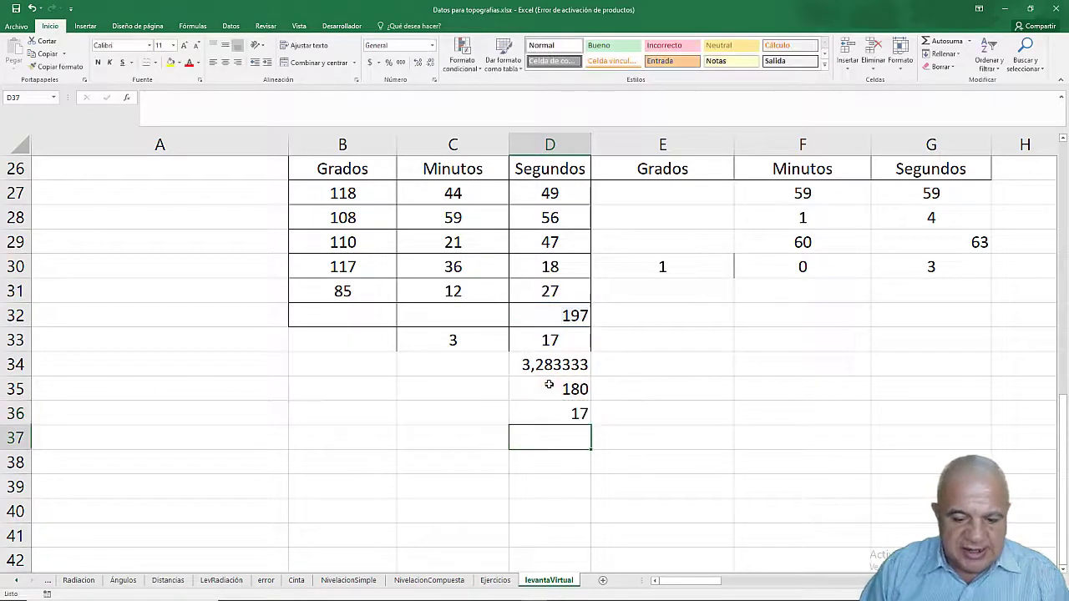
click(564, 416)
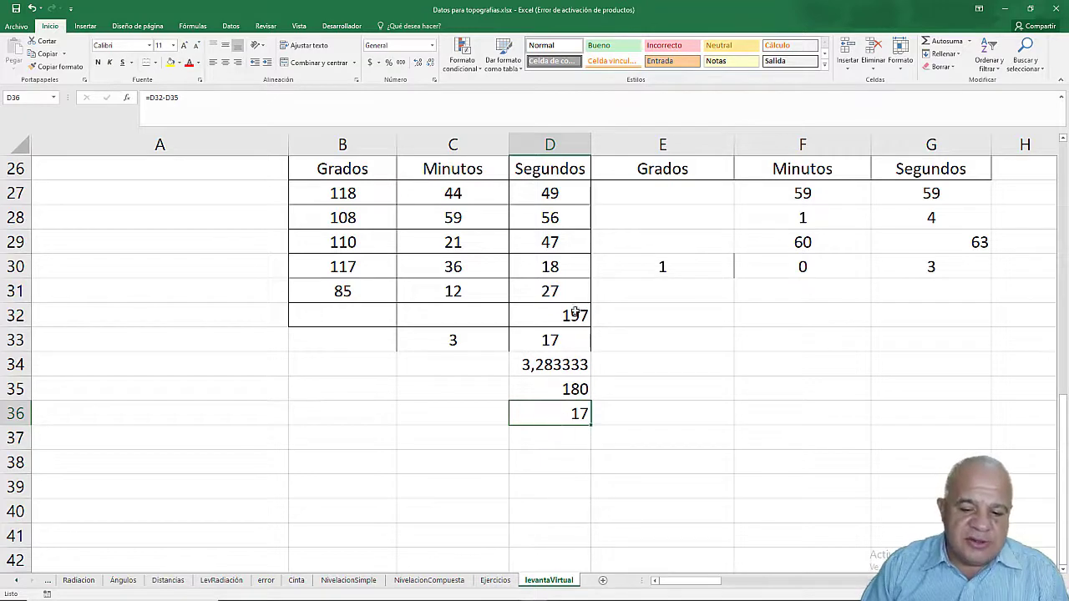
click(557, 365)
click(553, 406)
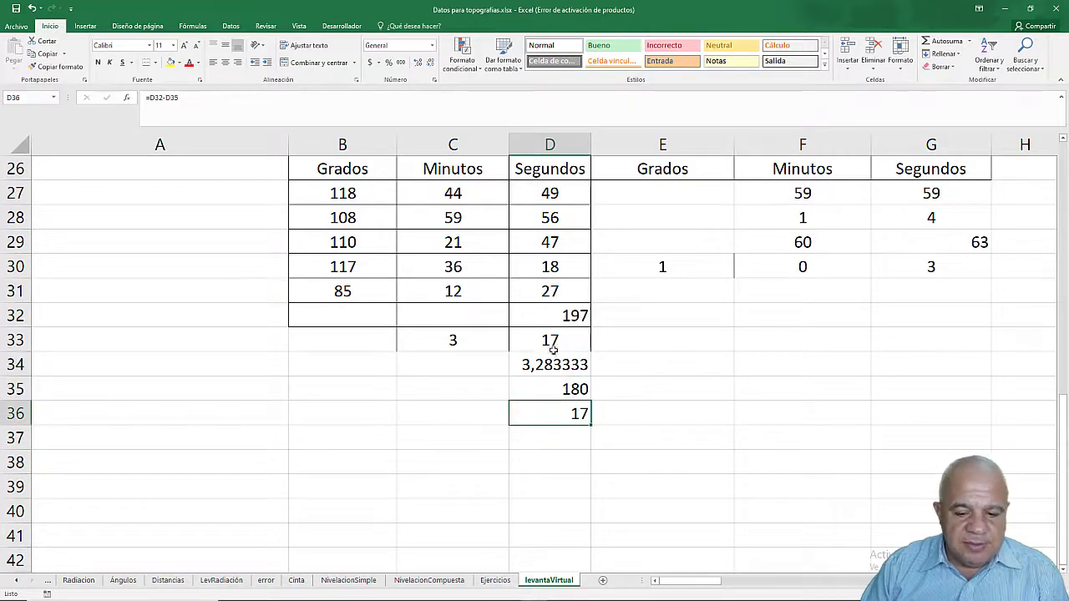
click(553, 346)
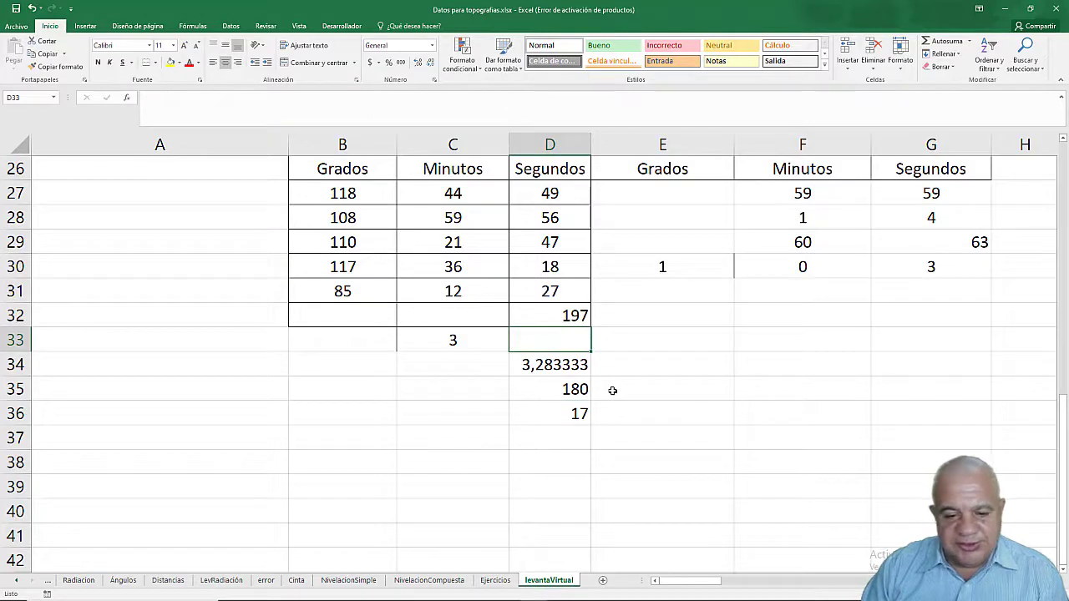
key(ctrl+z)
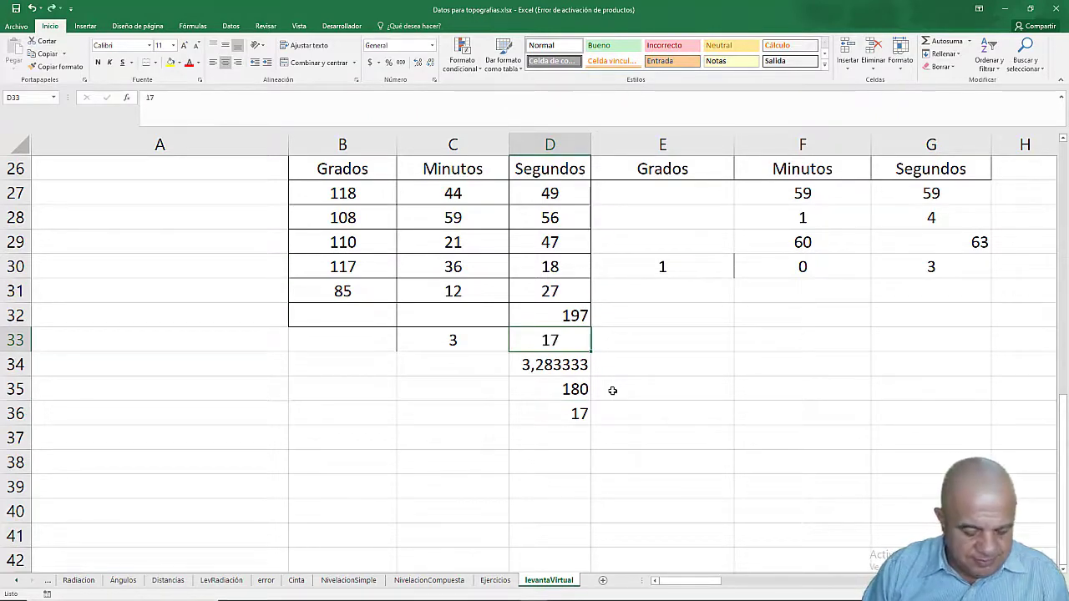
click(635, 392)
click(550, 340)
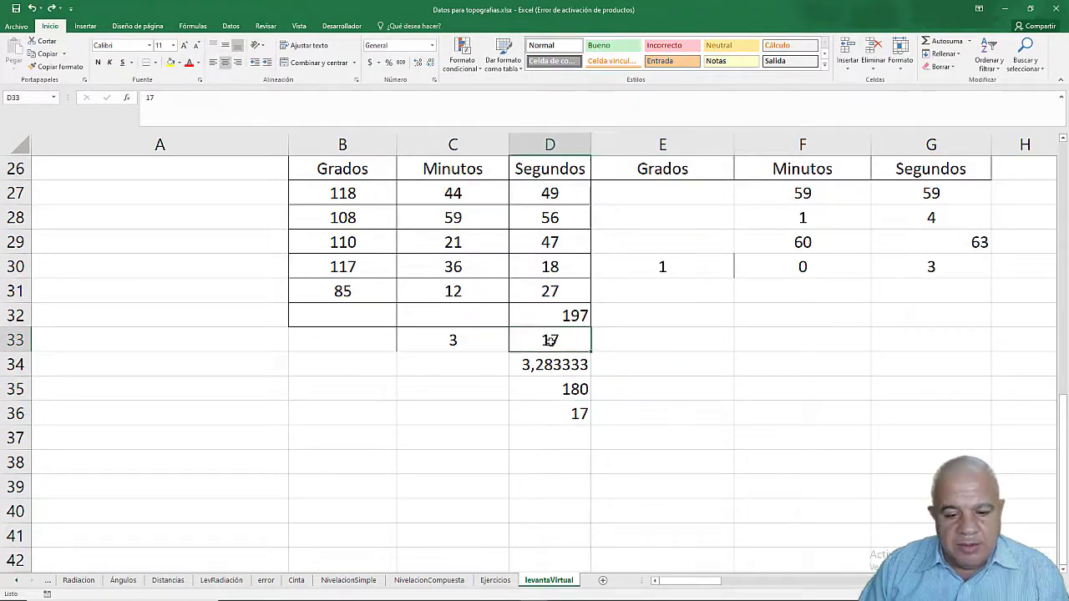
key(ctrl+z)
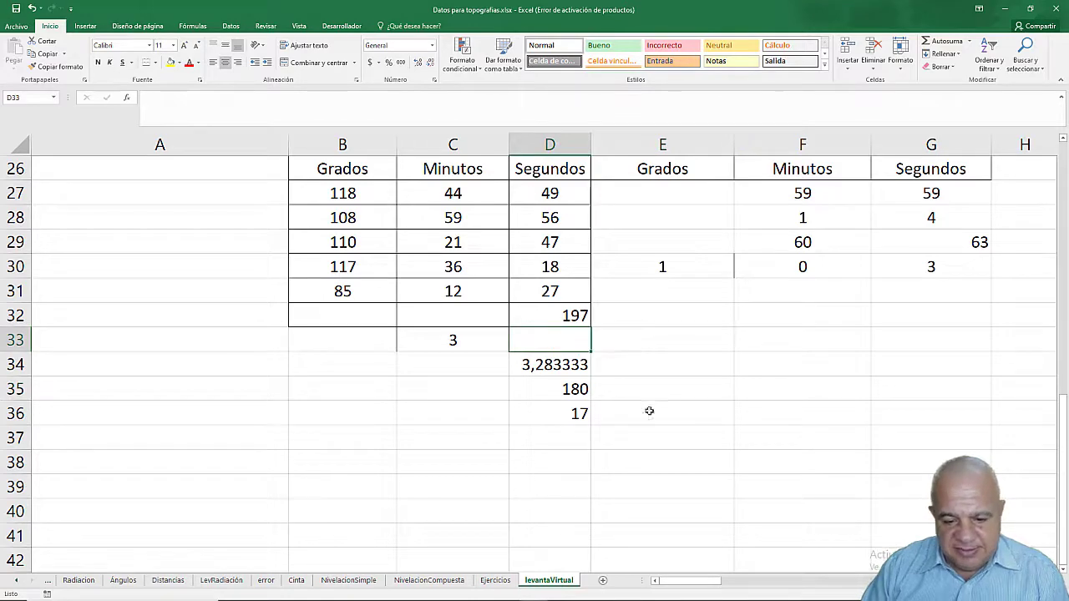
click(572, 409)
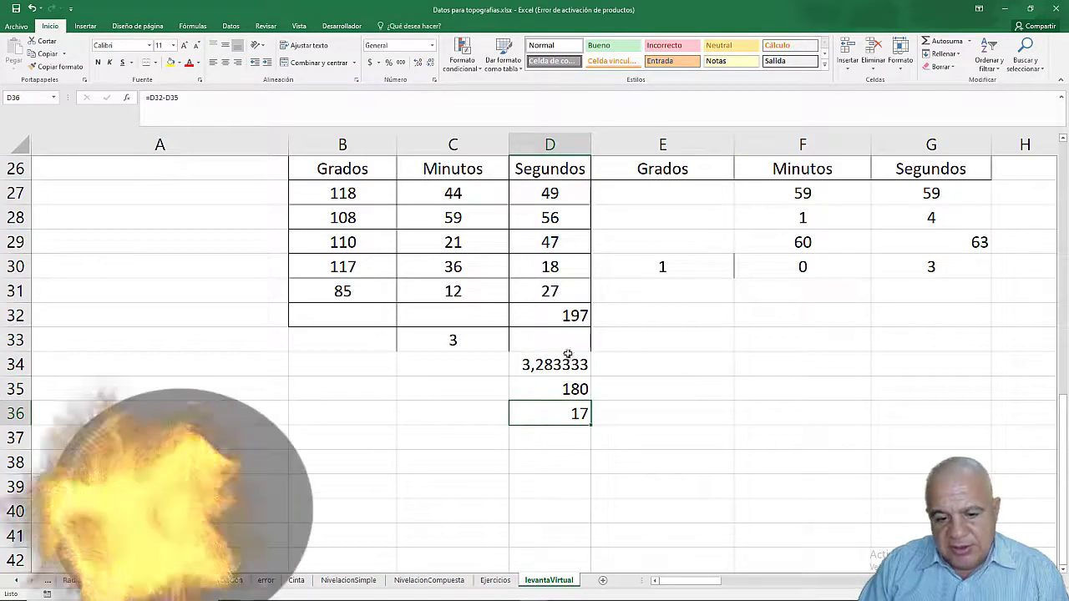
click(552, 318)
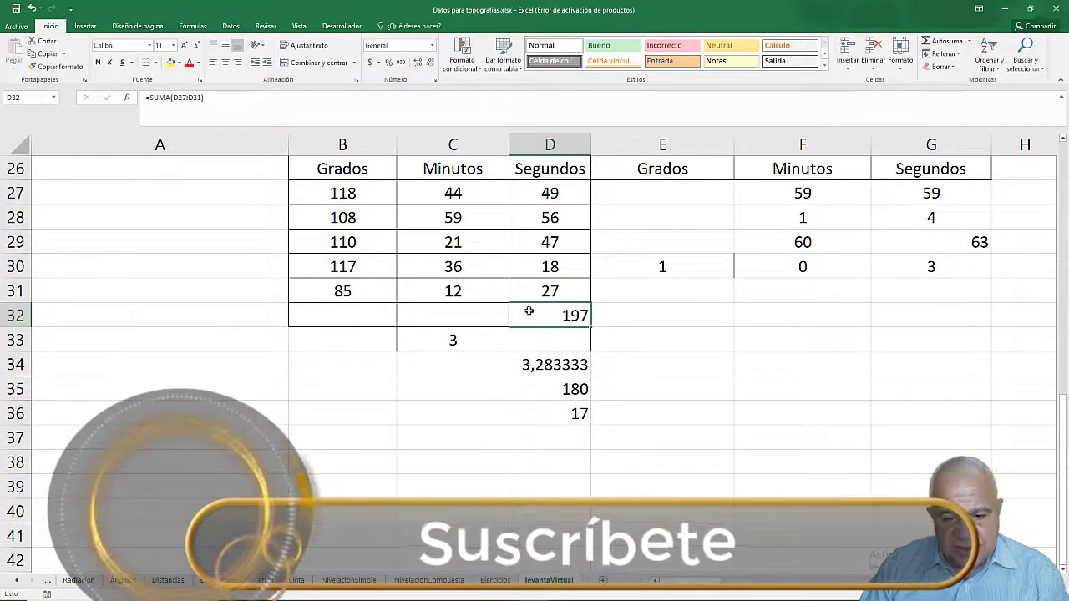
click(553, 364)
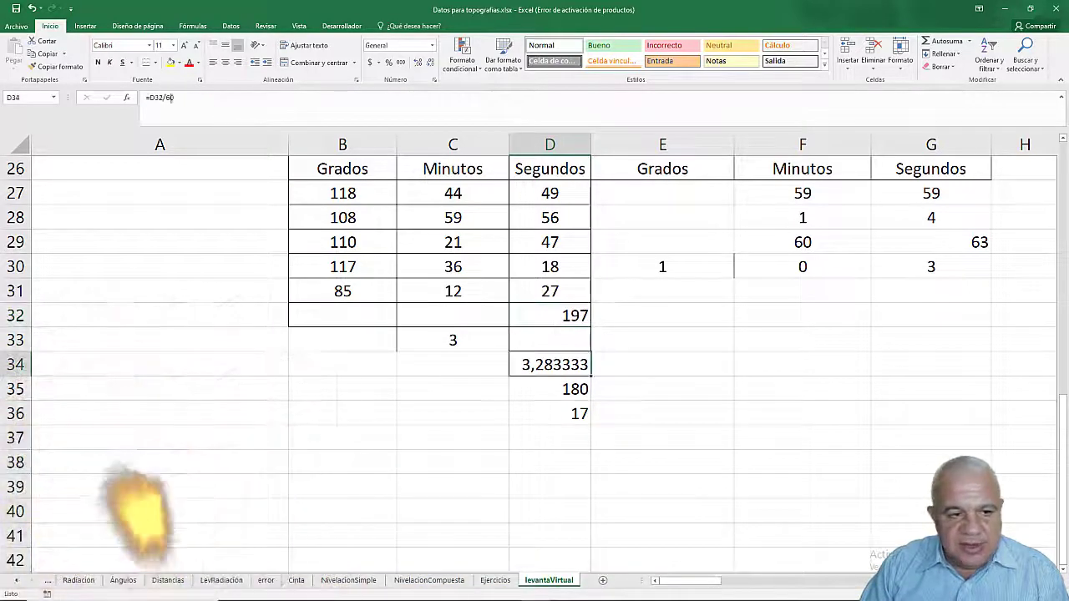
click(559, 318)
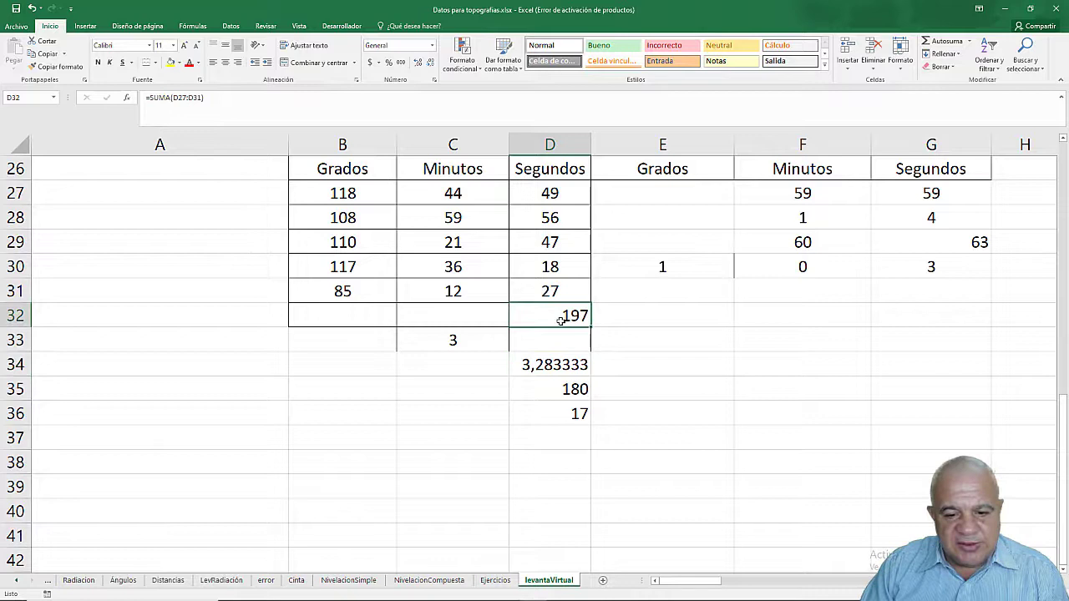
- Append /60 to D32's sum formula to show 3,283333 and clear D36
click(214, 99)
text(/6)
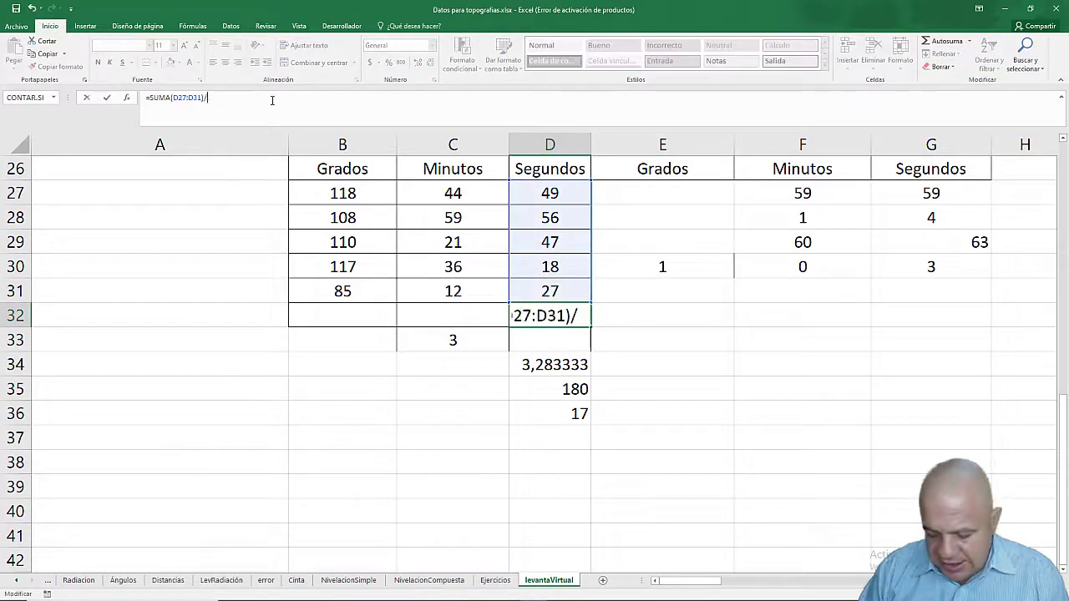
text(0)
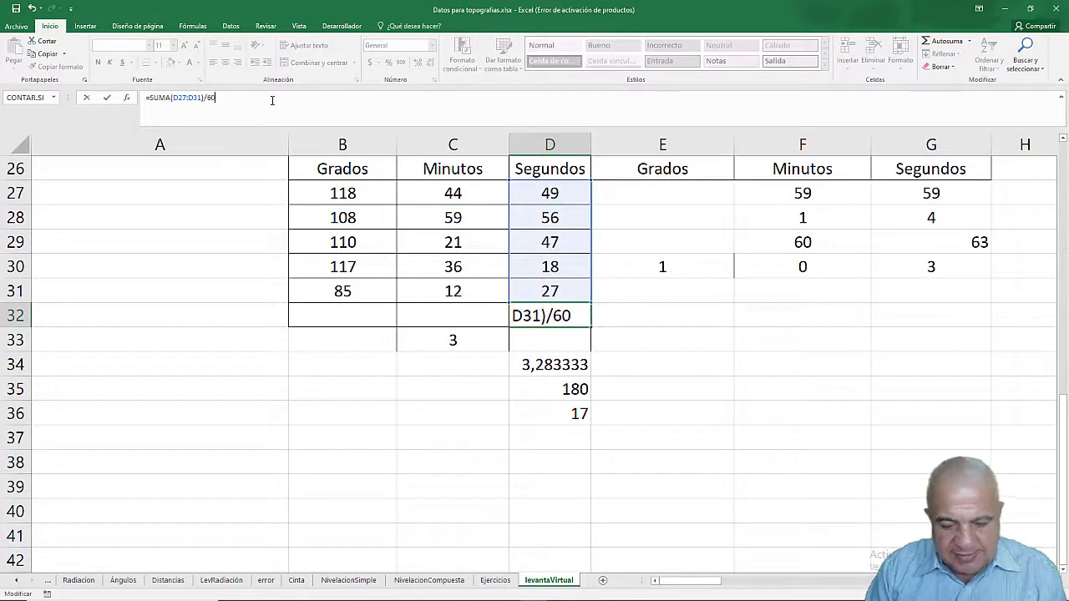
key(Return)
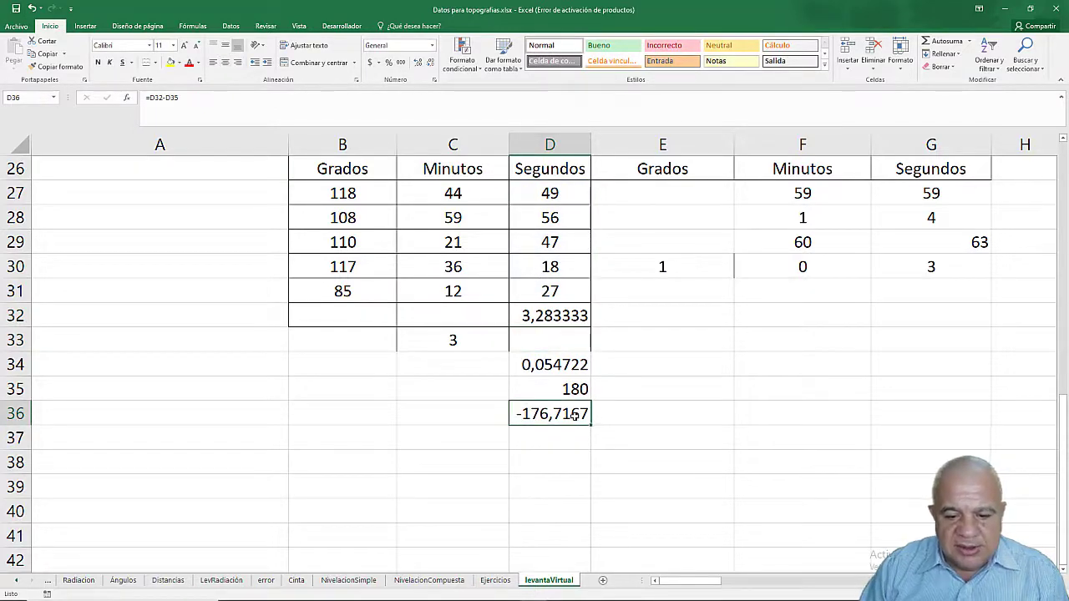
key(Delete)
click(538, 318)
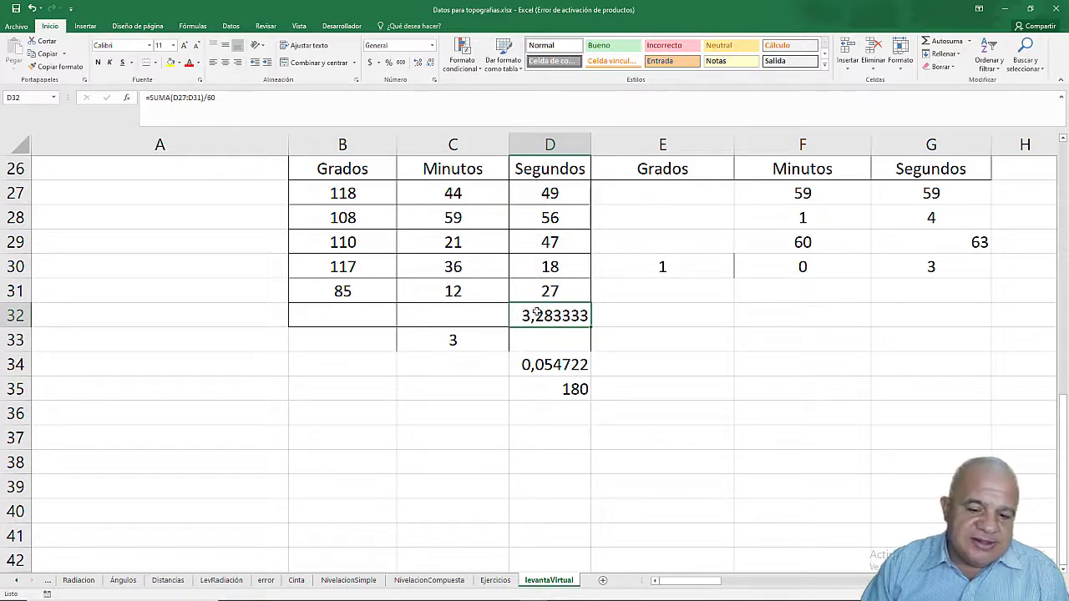
click(451, 341)
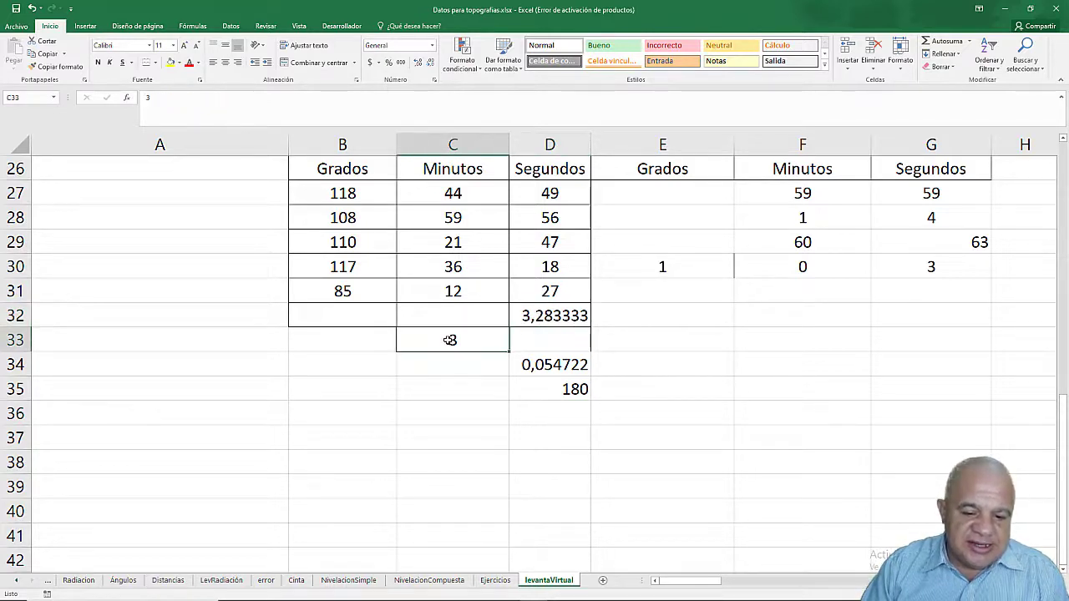
click(537, 316)
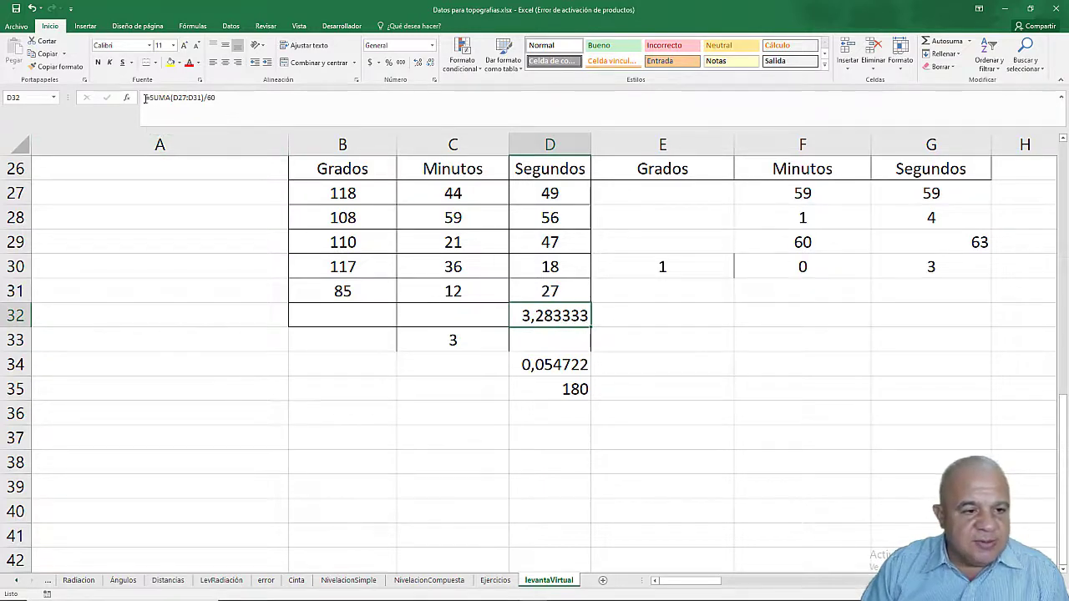
- Wrap D32's formula as =TRUNCAR(SUMA(D27:D31)/60) so it shows 3
click(147, 98)
text(T)
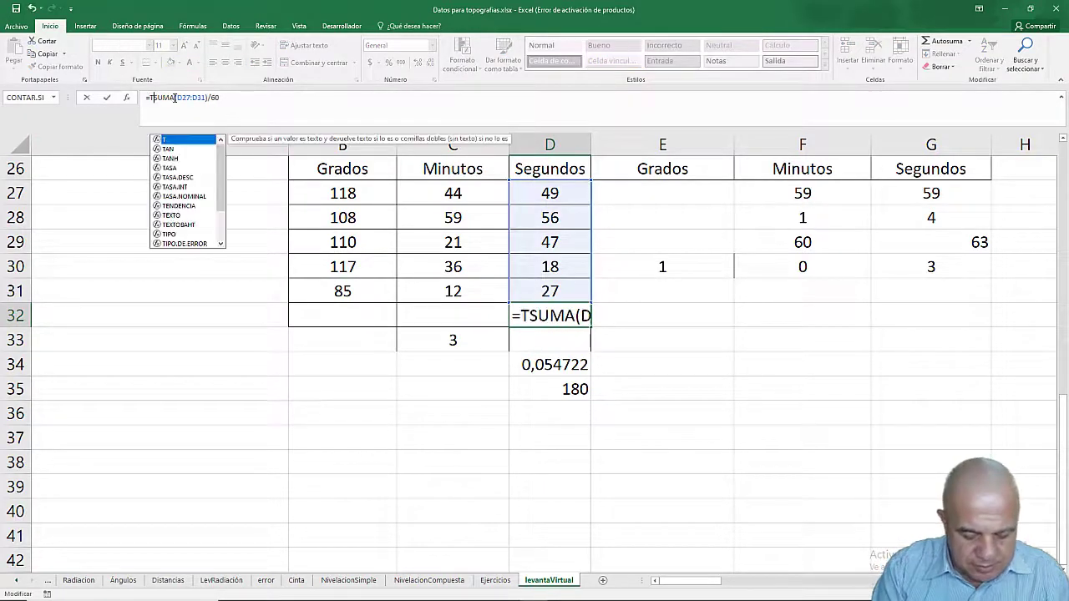
text(RUNCAR)
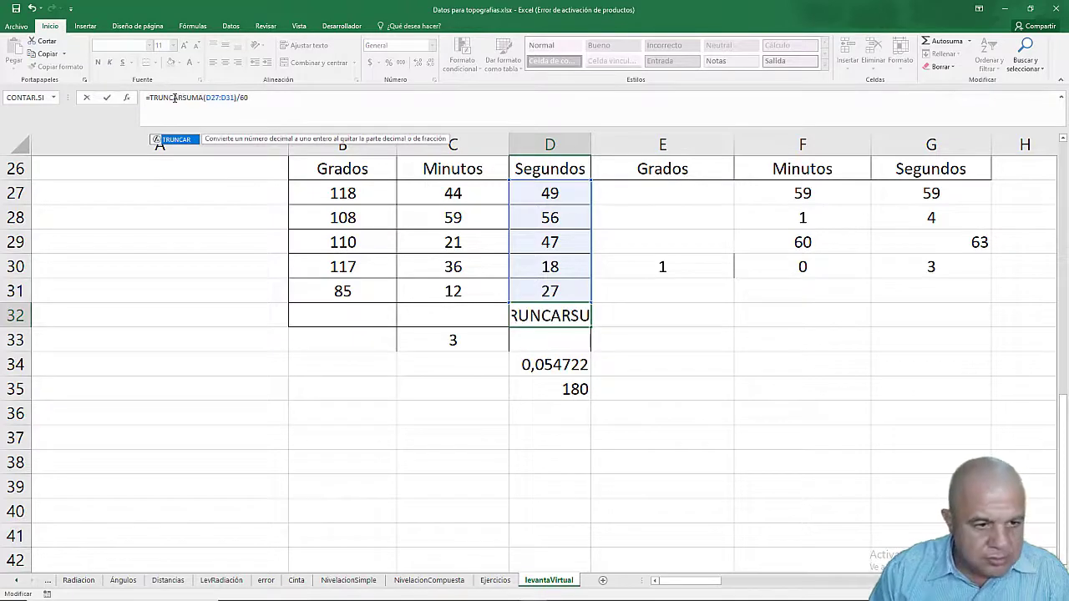
text(()
key(End)
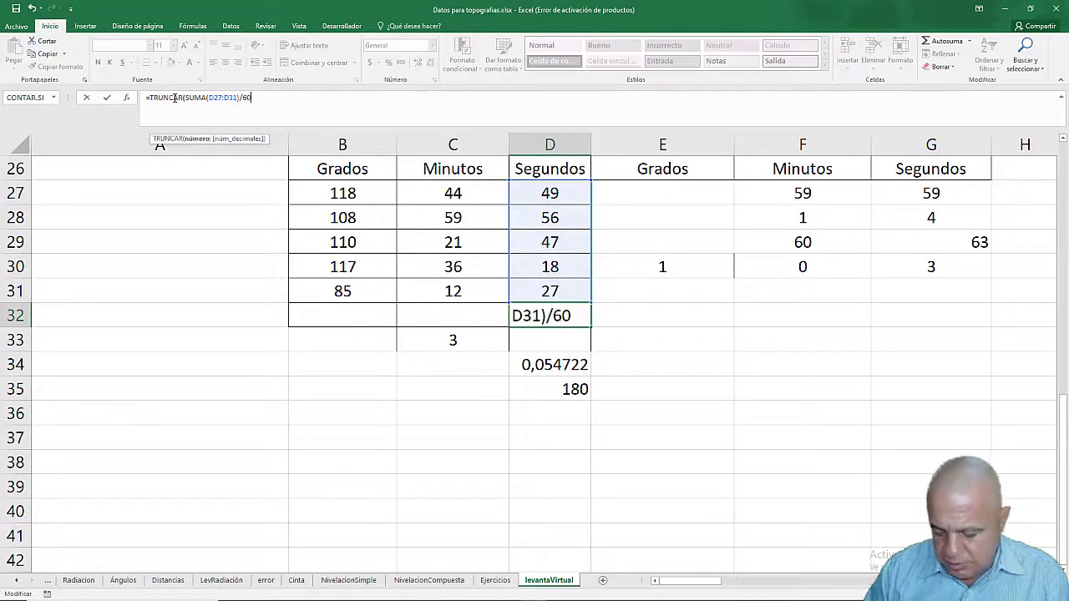
key(Return)
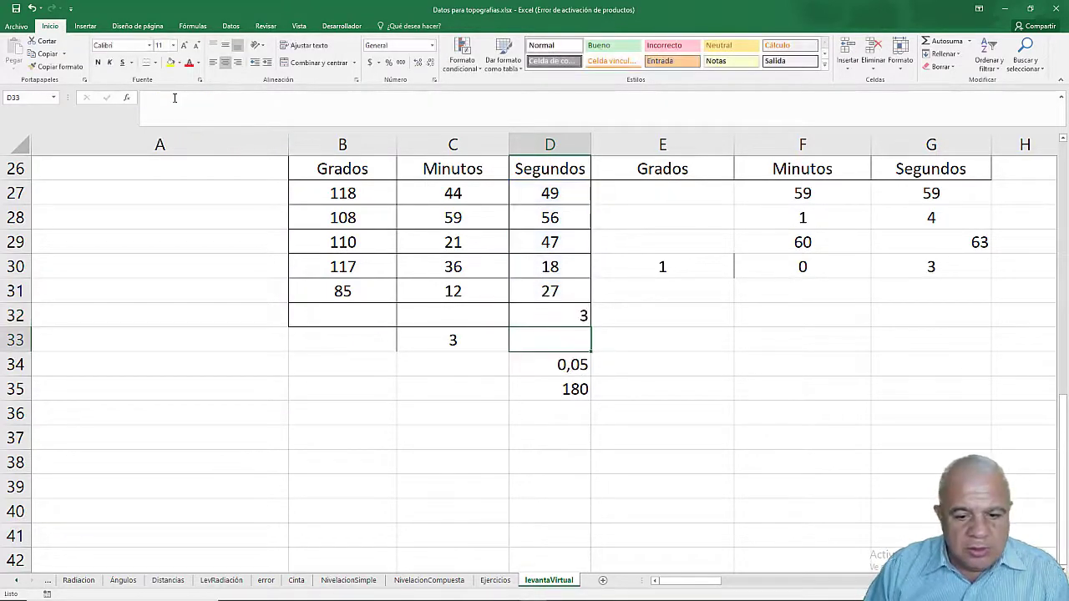
click(549, 314)
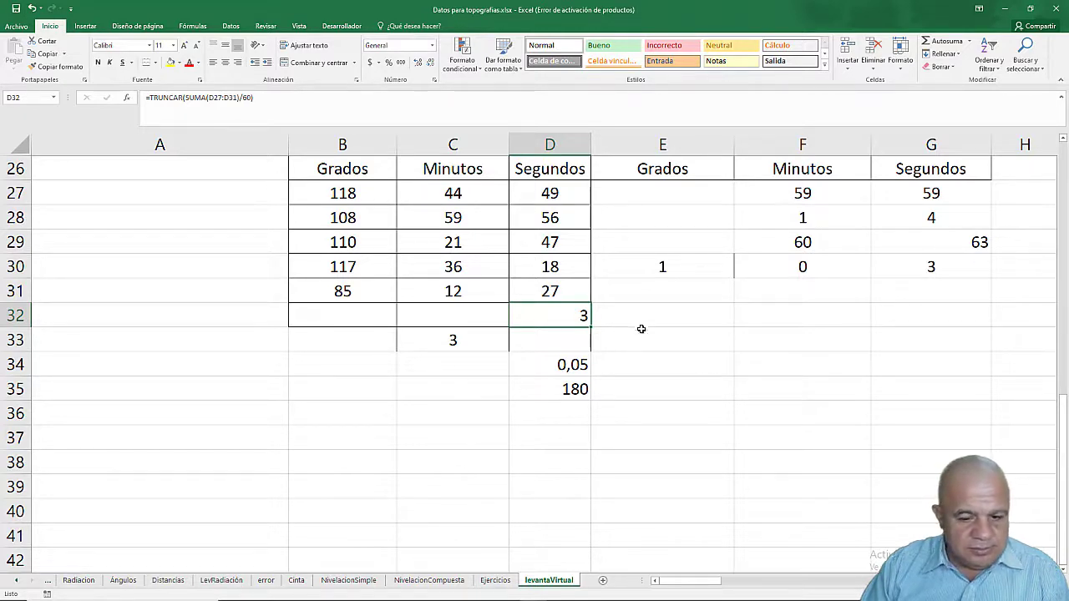
- Copy D32's TRUNCAR formula and paste it into C32 as the minutes carry
click(427, 345)
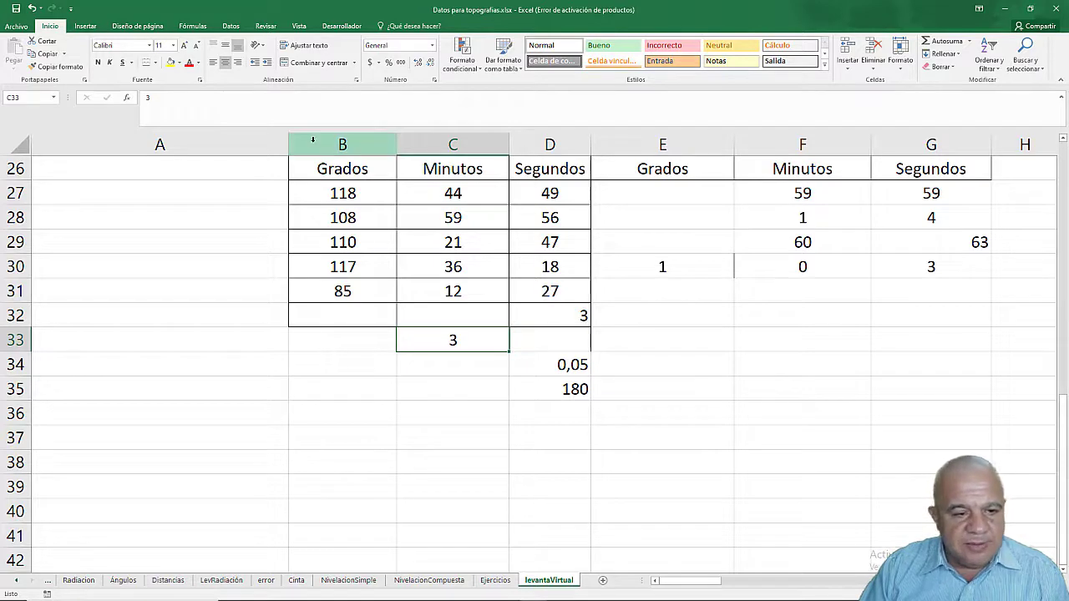
click(546, 313)
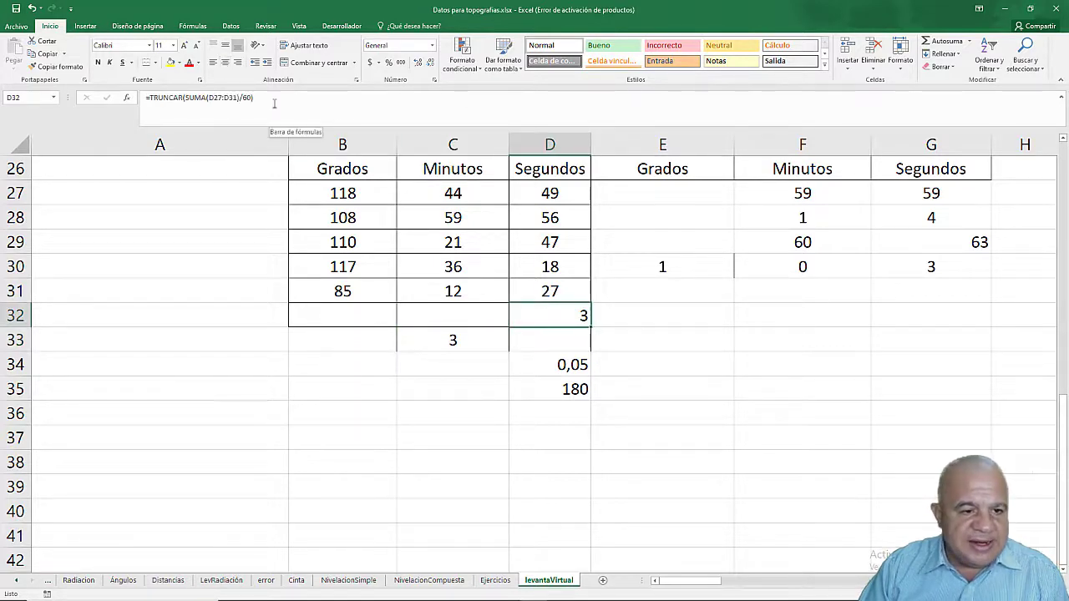
click(153, 98)
triple_click(139, 100)
key(ctrl+c)
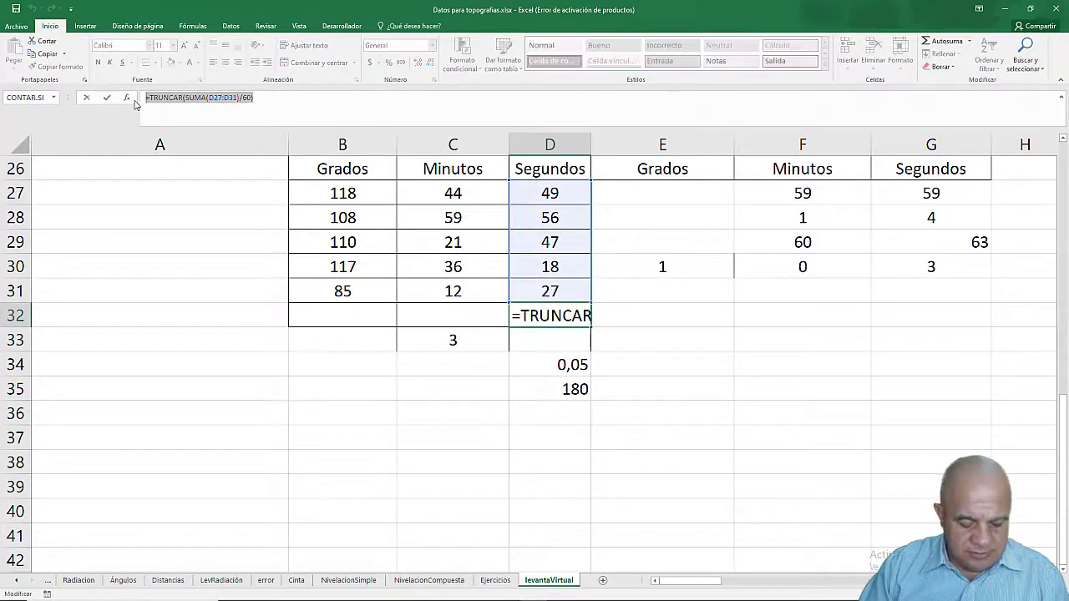
key(Escape)
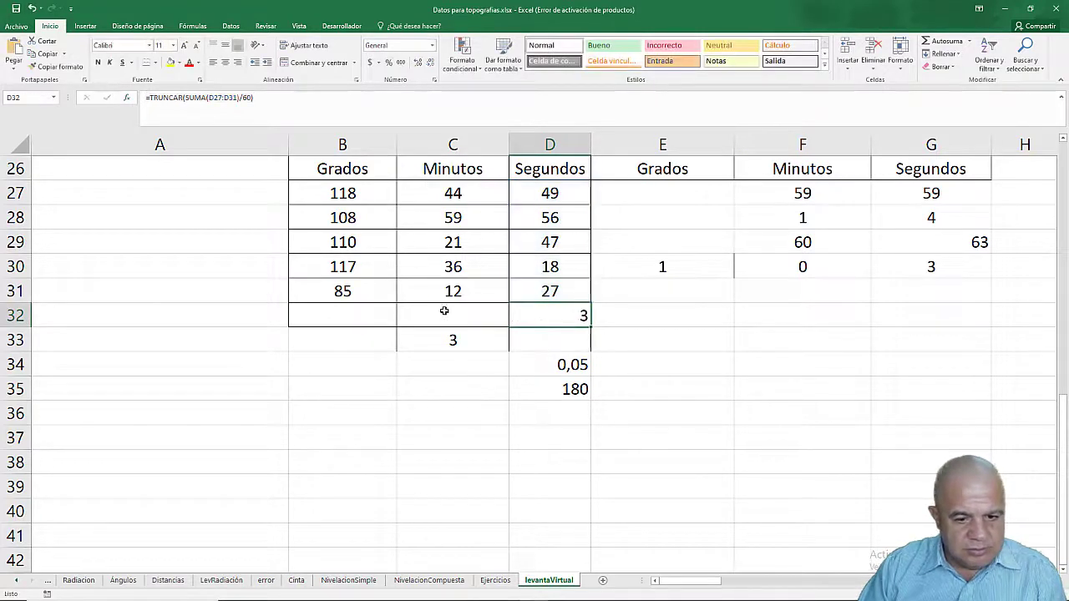
click(446, 313)
key(ctrl+v)
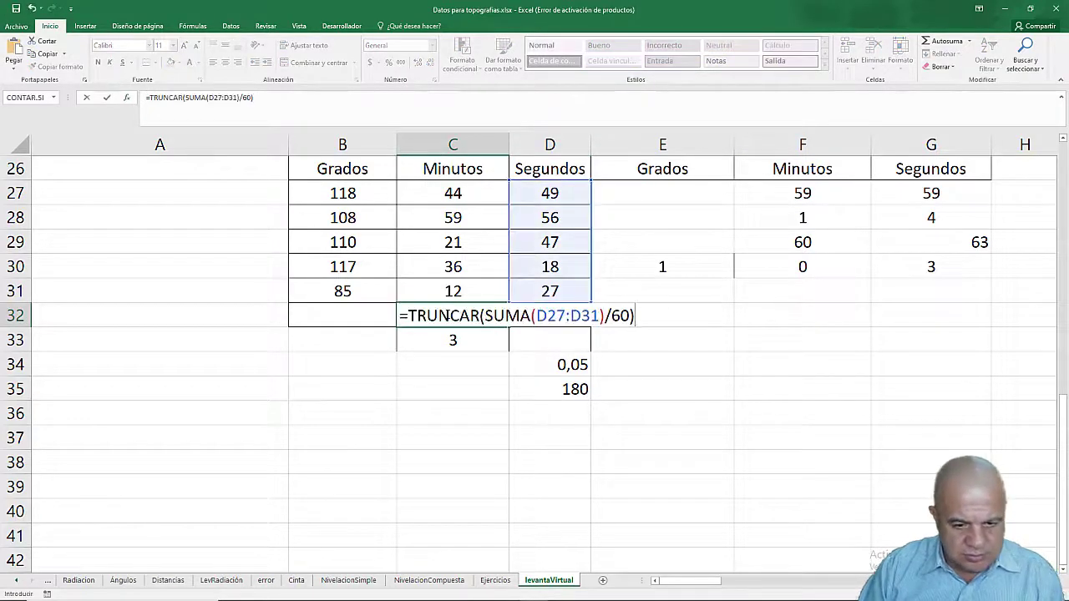
key(Return)
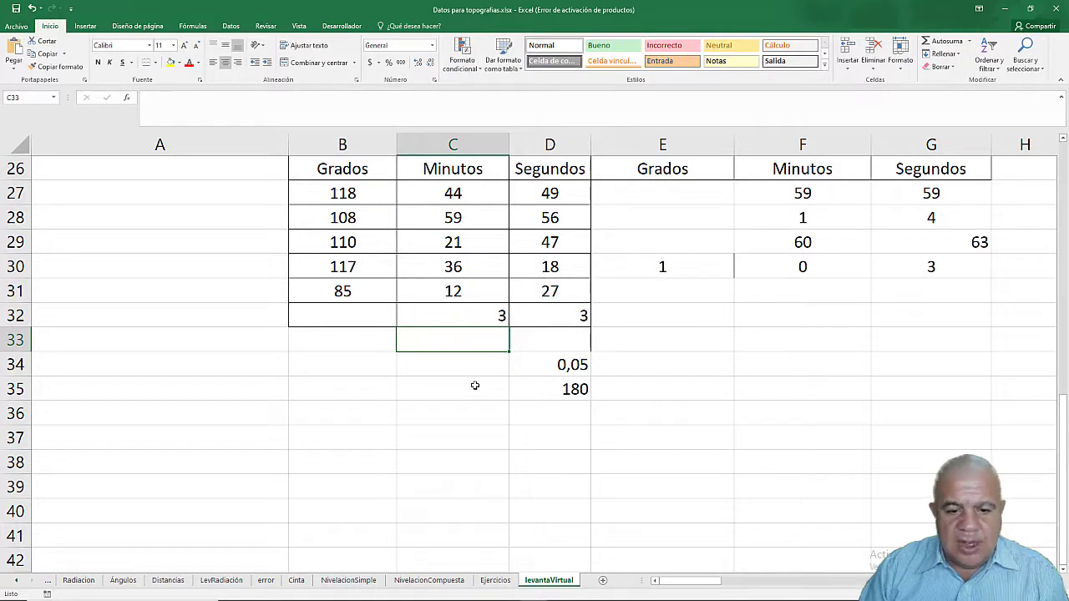
- Append *60 to D32's formula so it shows 180 seconds
click(557, 318)
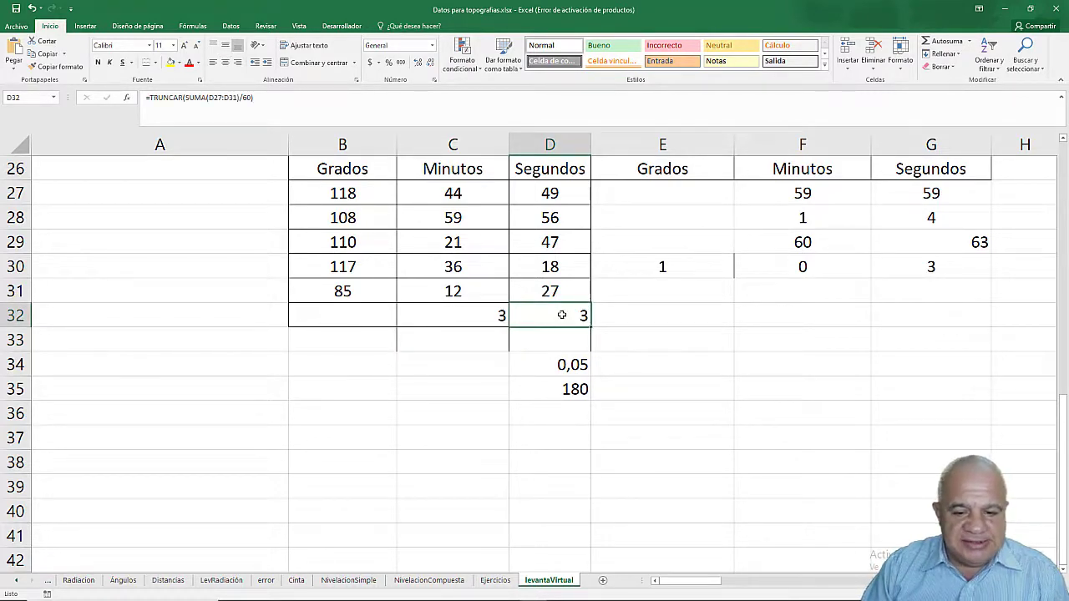
click(277, 100)
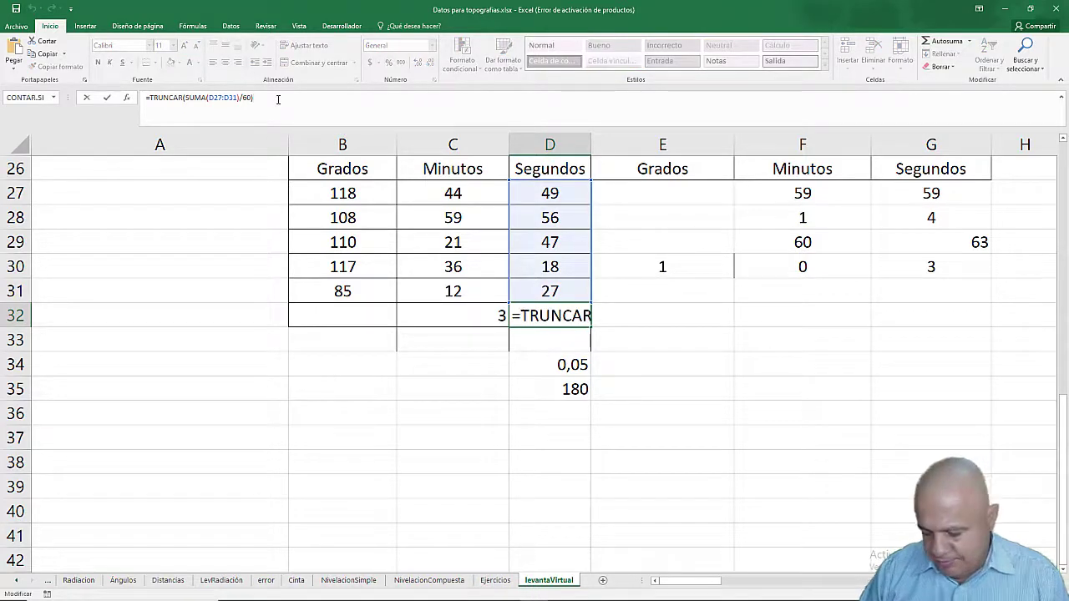
text(*60)
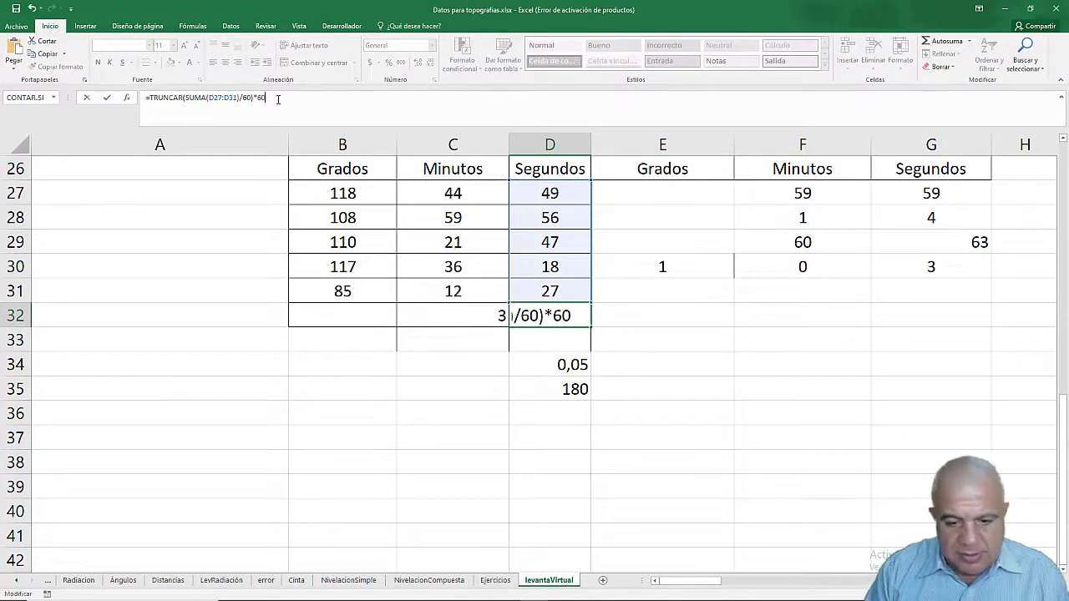
key(Return)
click(558, 315)
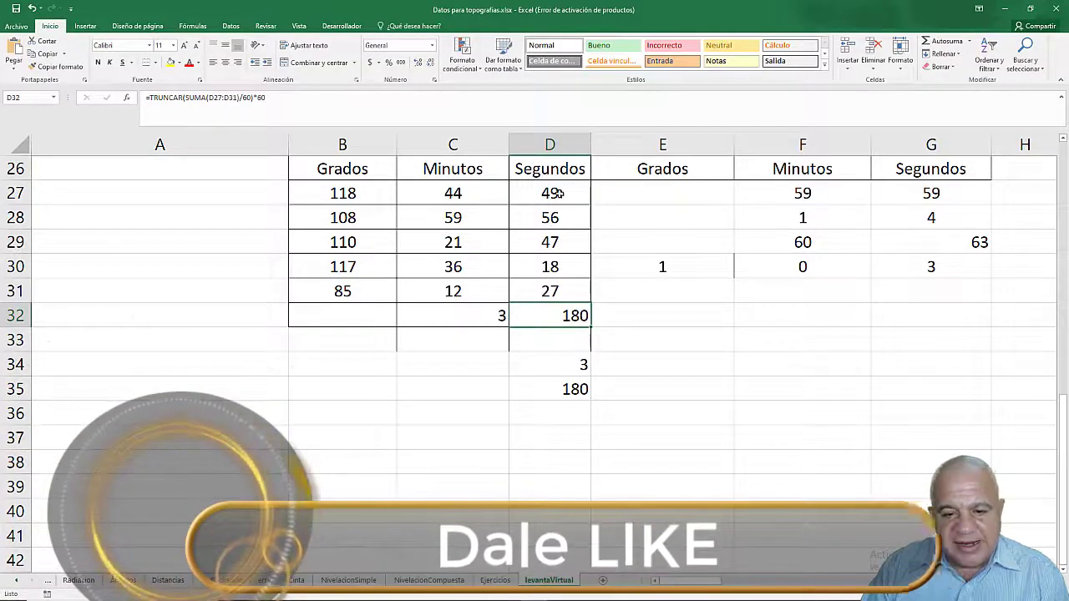
- Rewrite D32 as =SUMA(D27:D31)-TRUNCAR(SUMA(D27:D31)/60)*60, showing 17 seconds
drag(551, 193, 557, 286)
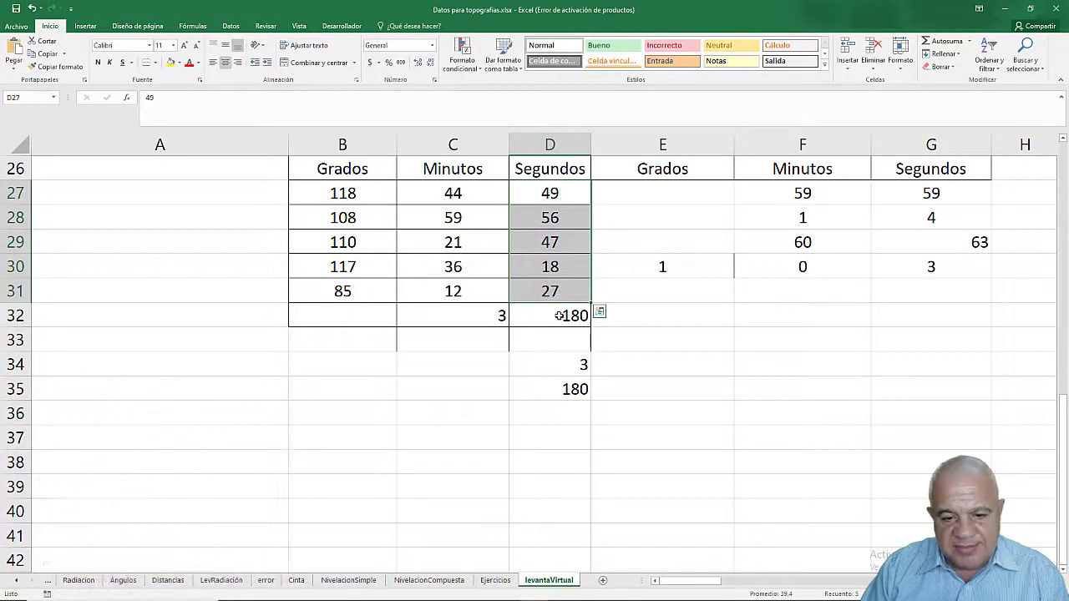
click(559, 315)
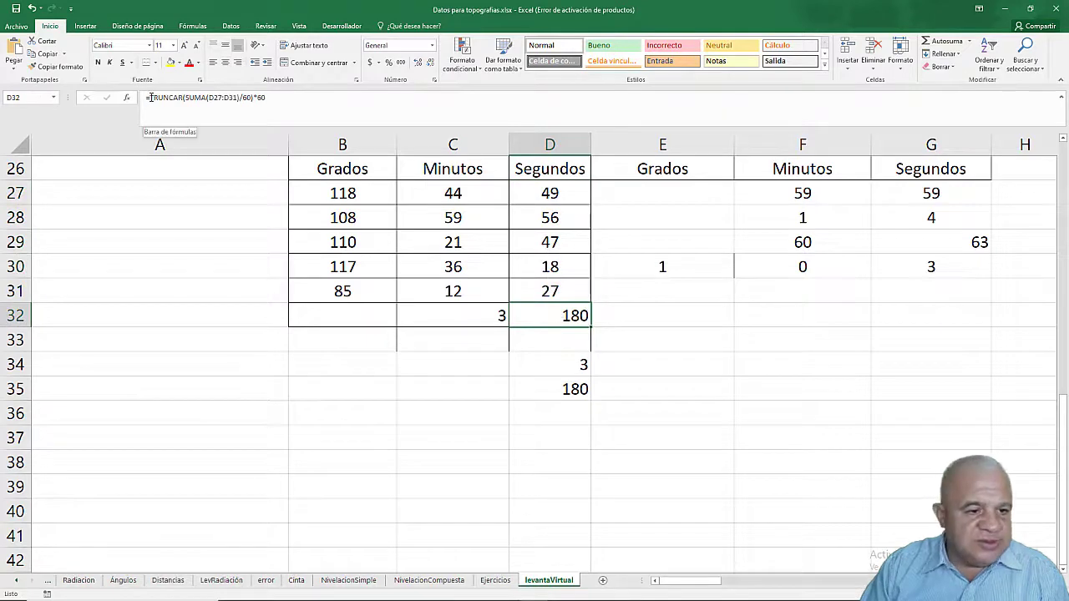
click(206, 100)
text(SUMA)
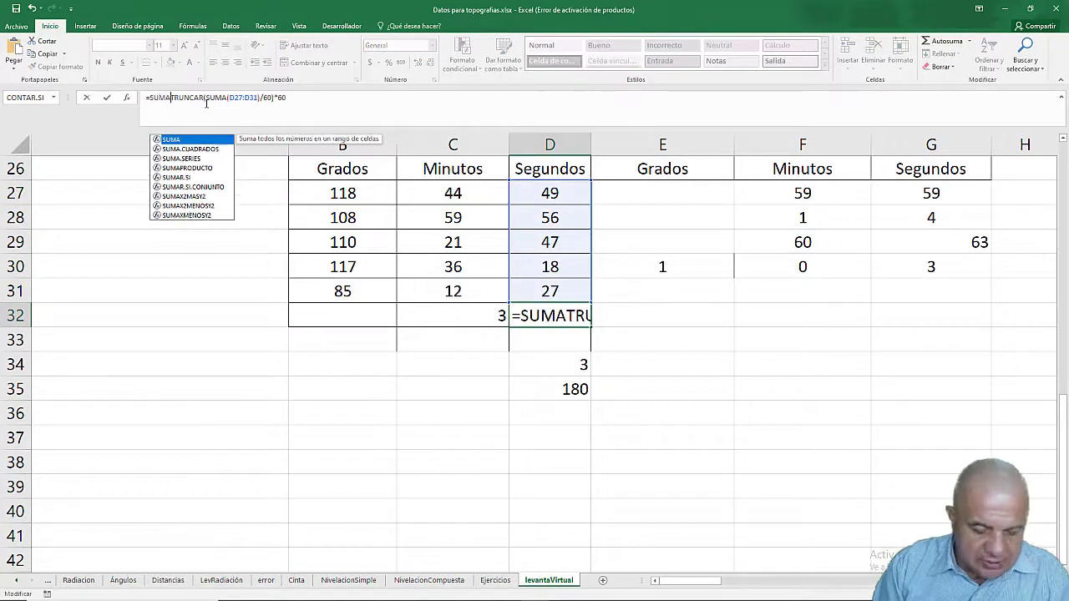
text(()
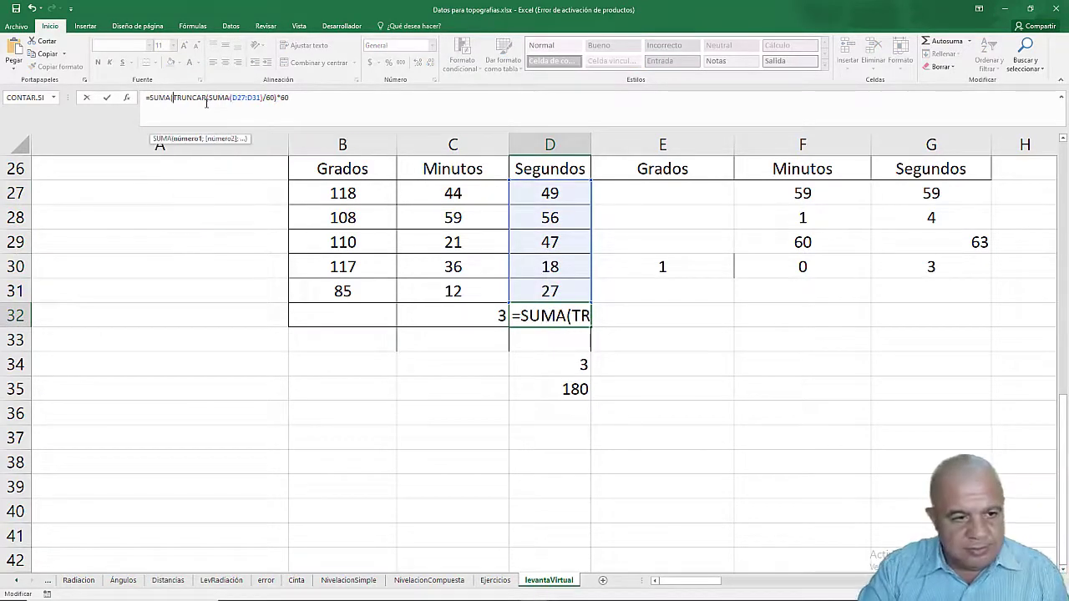
drag(518, 192, 539, 288)
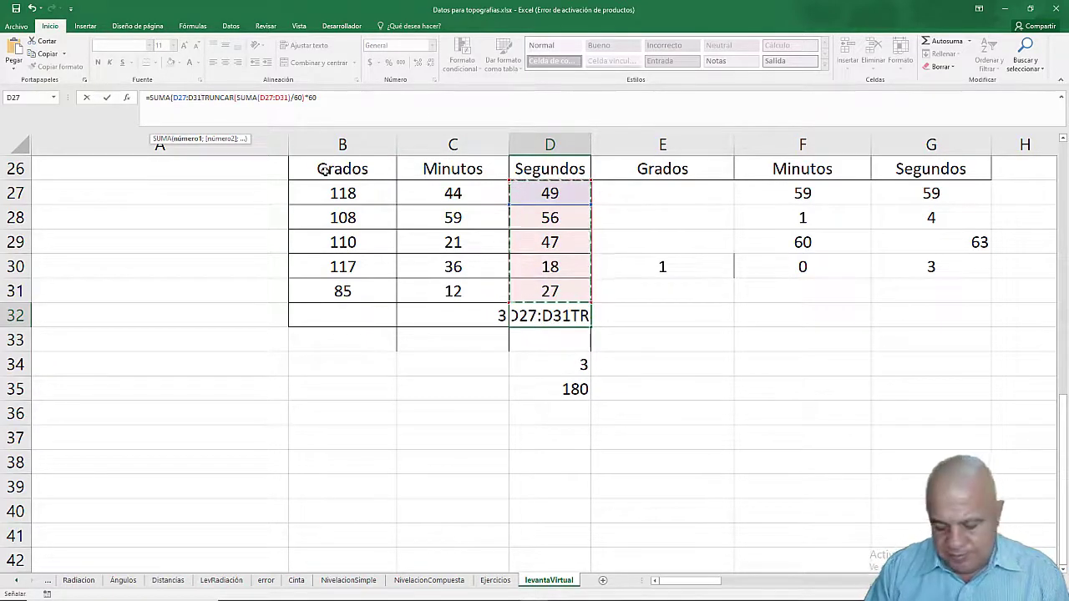
text()-)
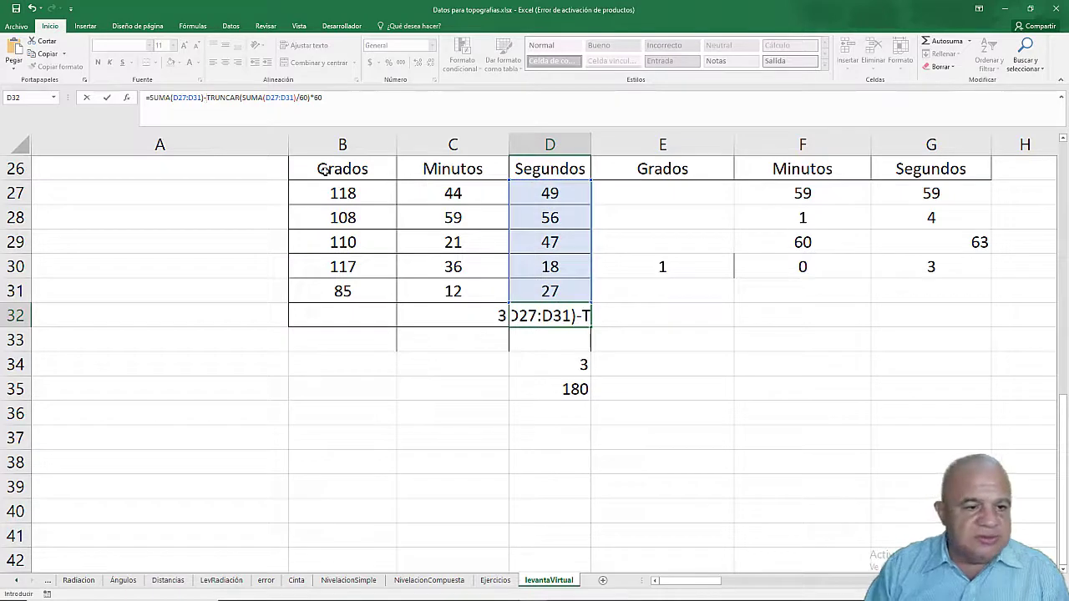
key(Return)
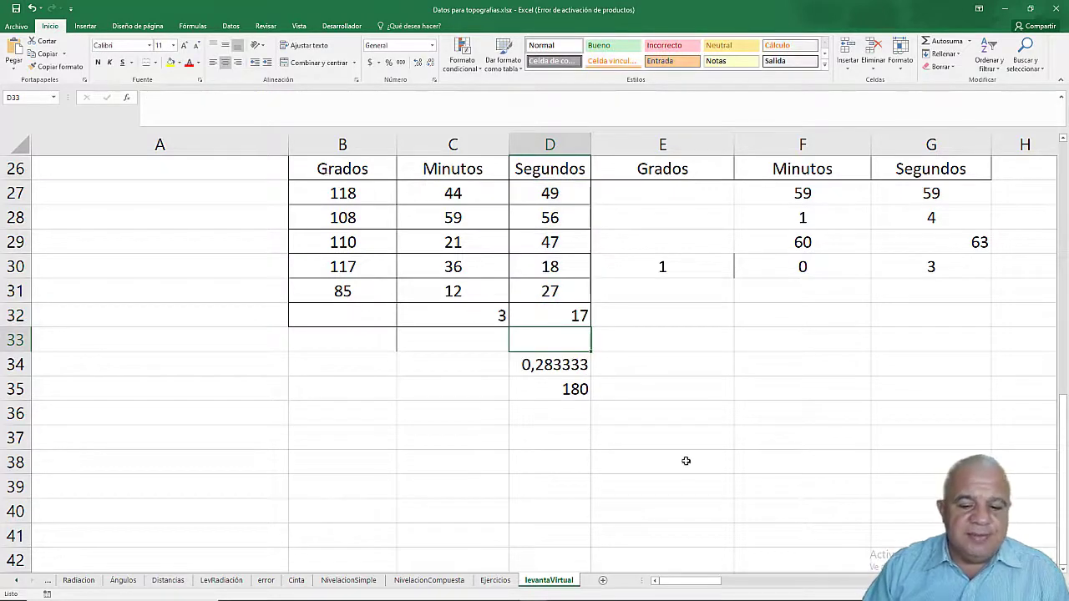
- Clear the helper values 0,283333 and 180 from D34:D36 below the table
drag(561, 363, 562, 406)
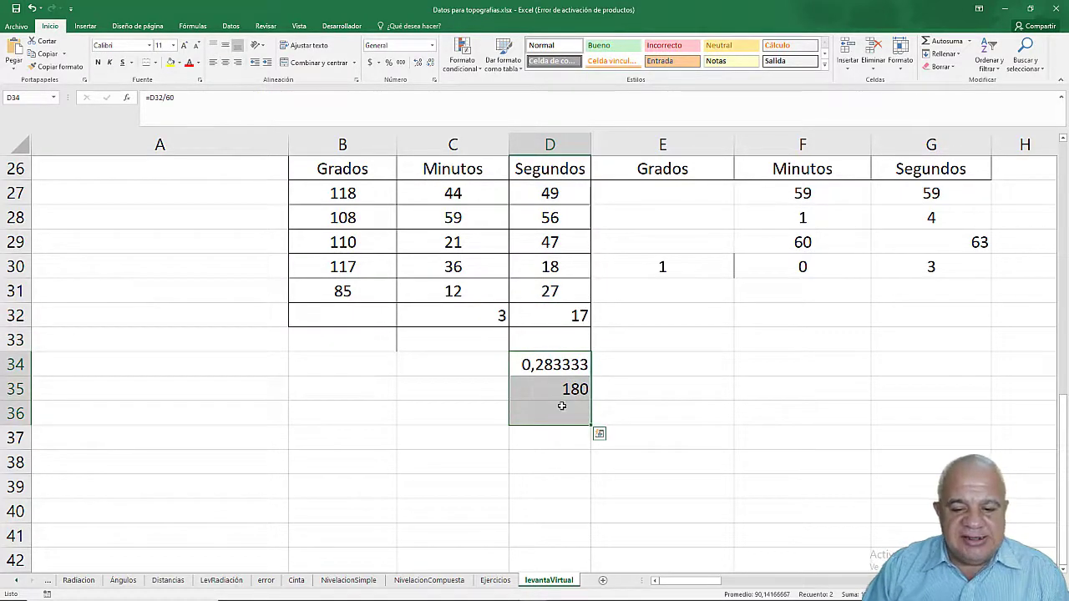
key(Delete)
click(529, 312)
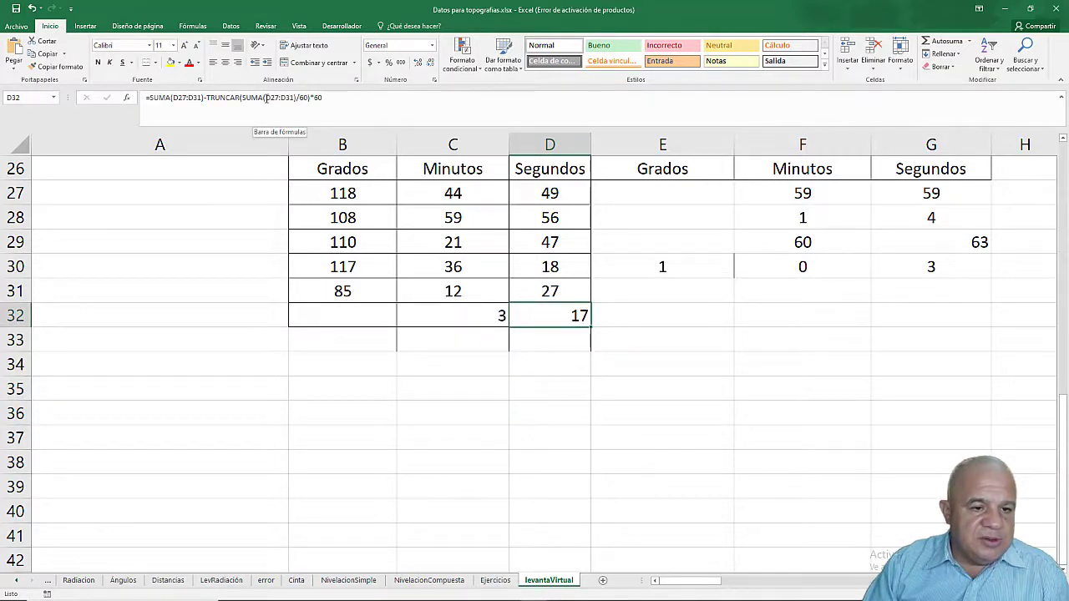
- Walk through D32's formula parts, SUMA(D27:D31) and TRUNCAR(SUMA(D27:D31)/60)*60, leaving it at 17
drag(266, 98, 277, 97)
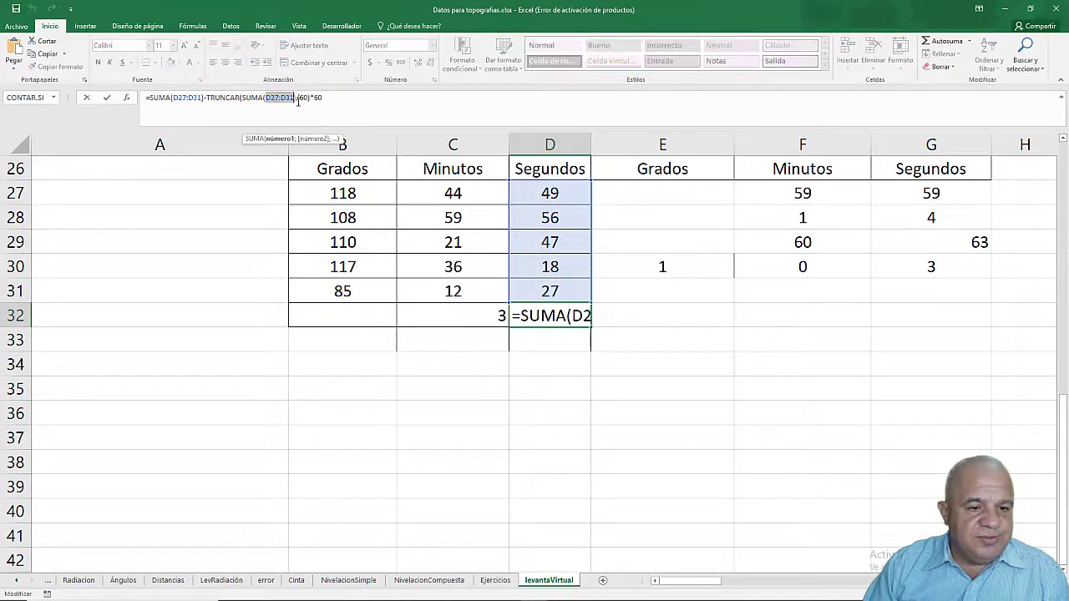
click(301, 98)
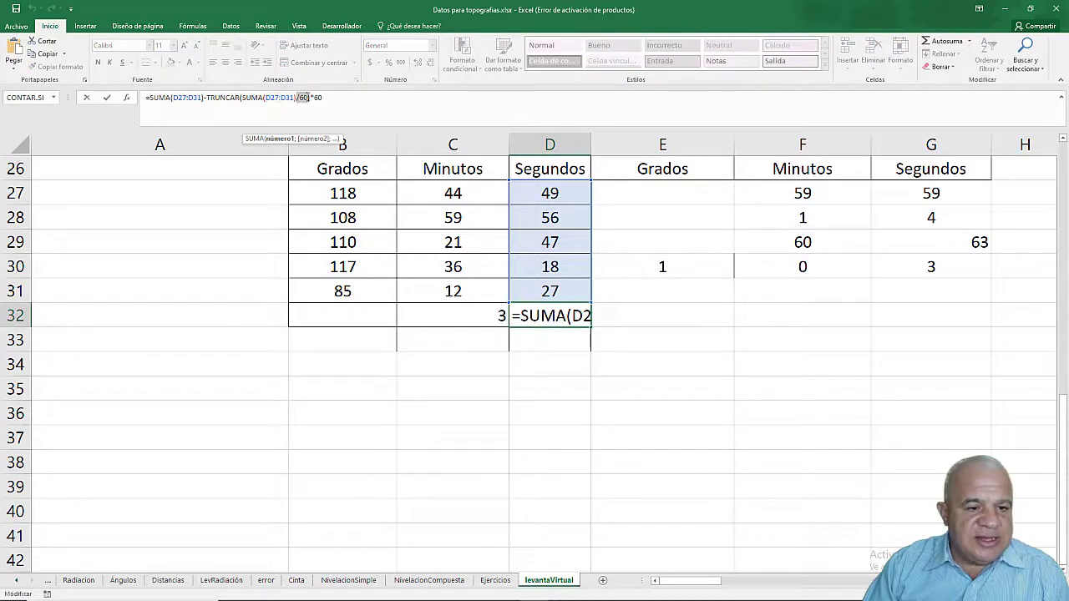
click(307, 98)
drag(208, 98, 326, 96)
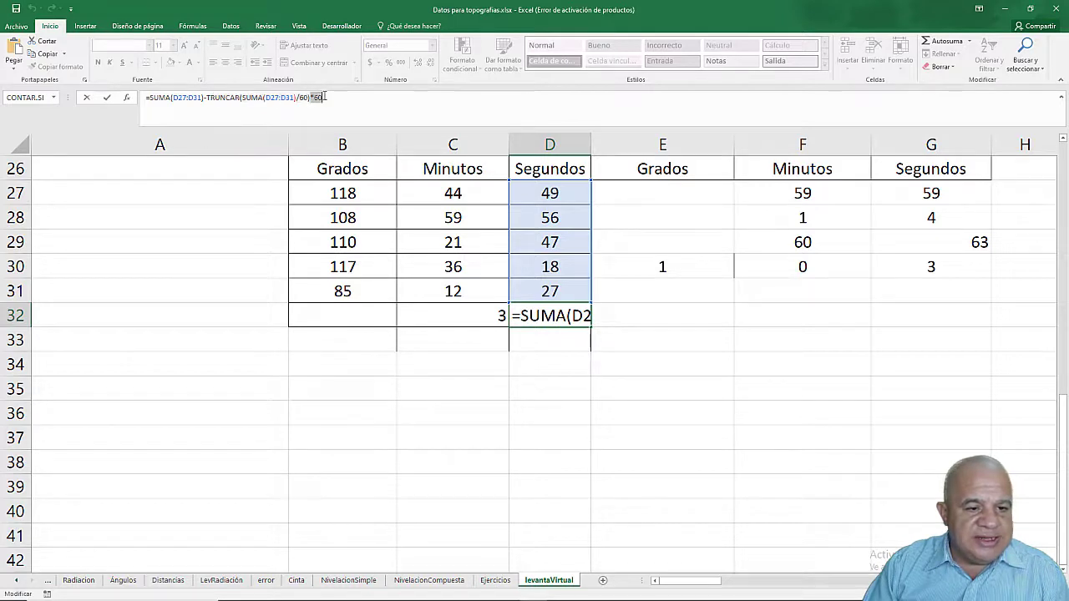
click(227, 97)
drag(208, 97, 324, 97)
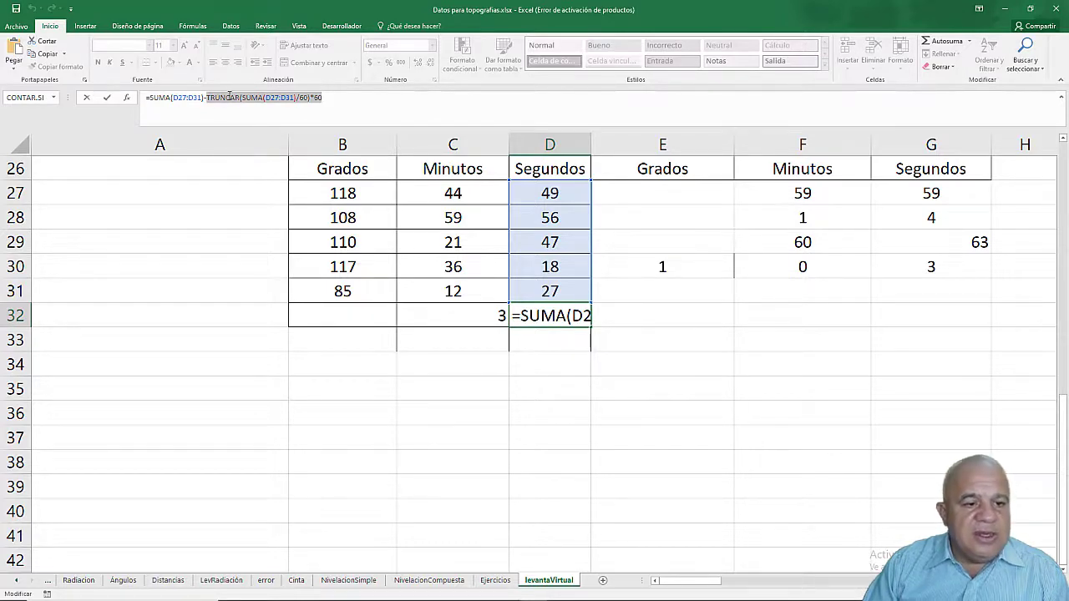
drag(150, 97, 320, 98)
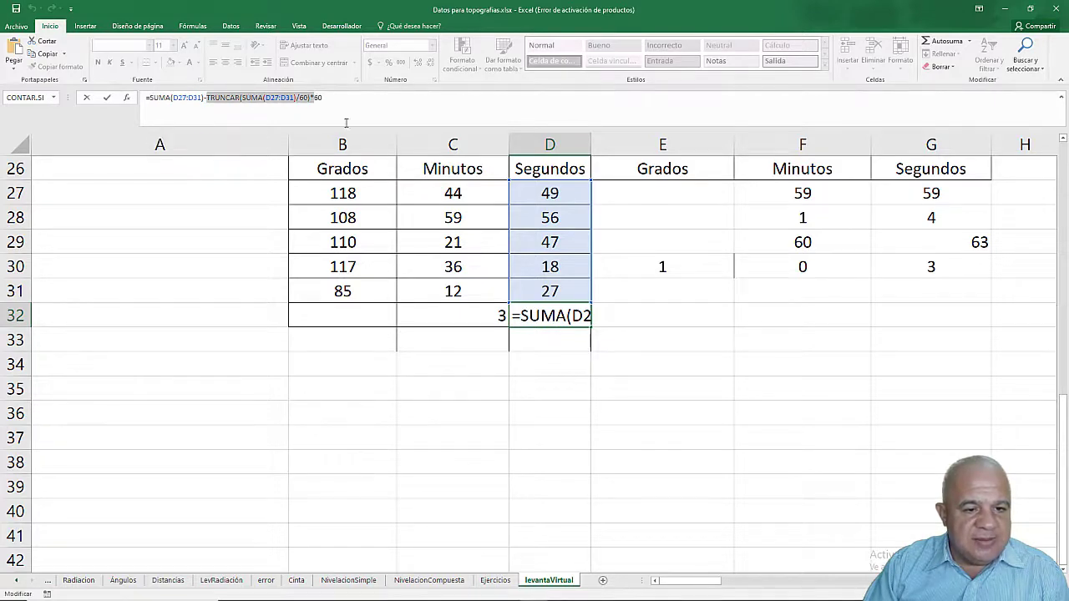
key(ctrl+Return)
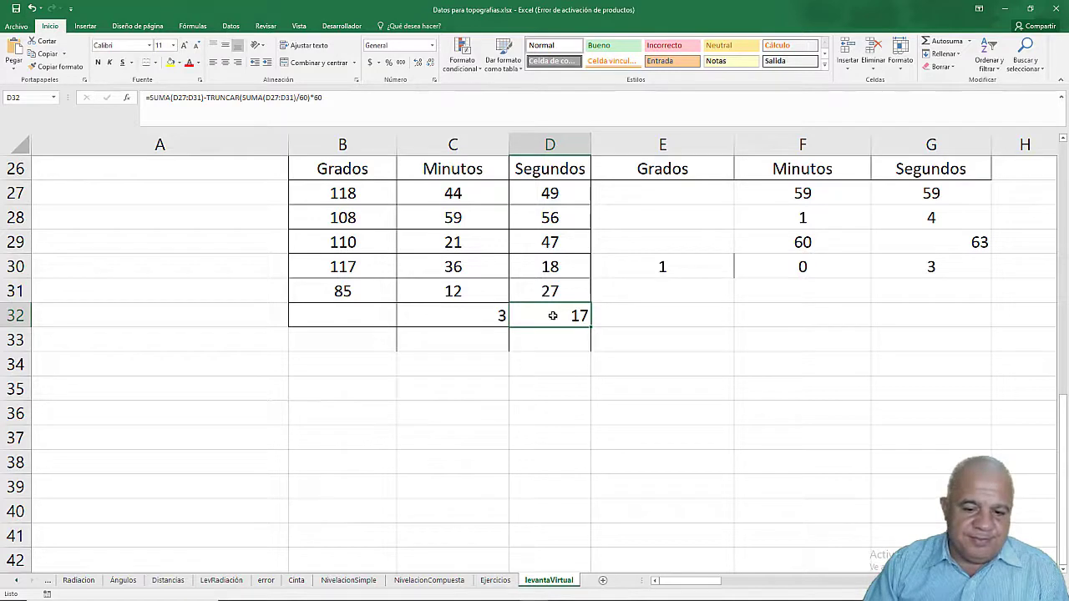
- Check the minutes C27:C31, then copy D32's seconds formula text
click(486, 324)
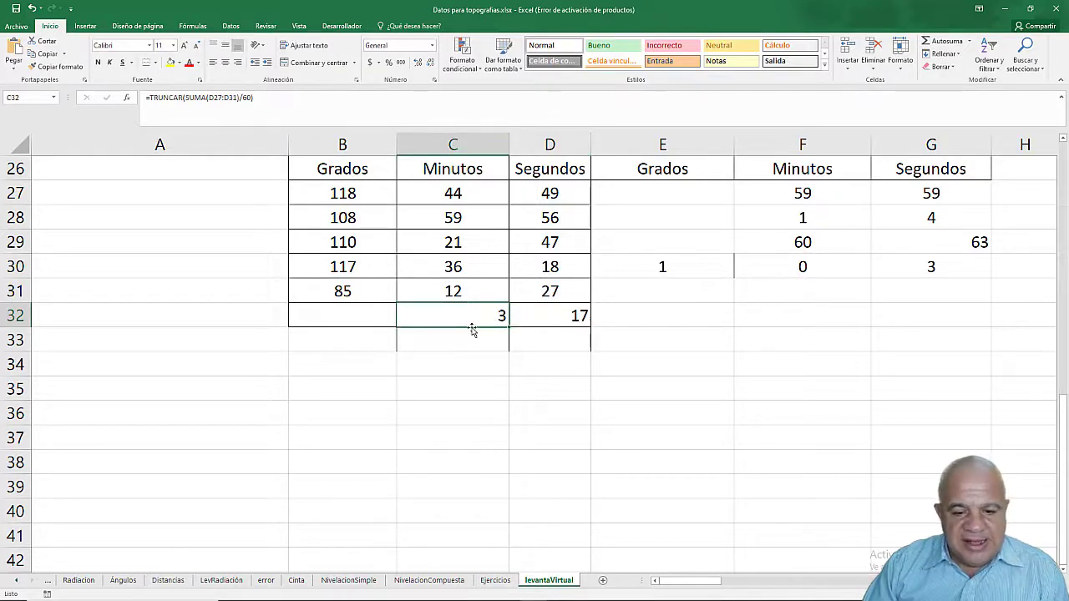
drag(444, 192, 453, 291)
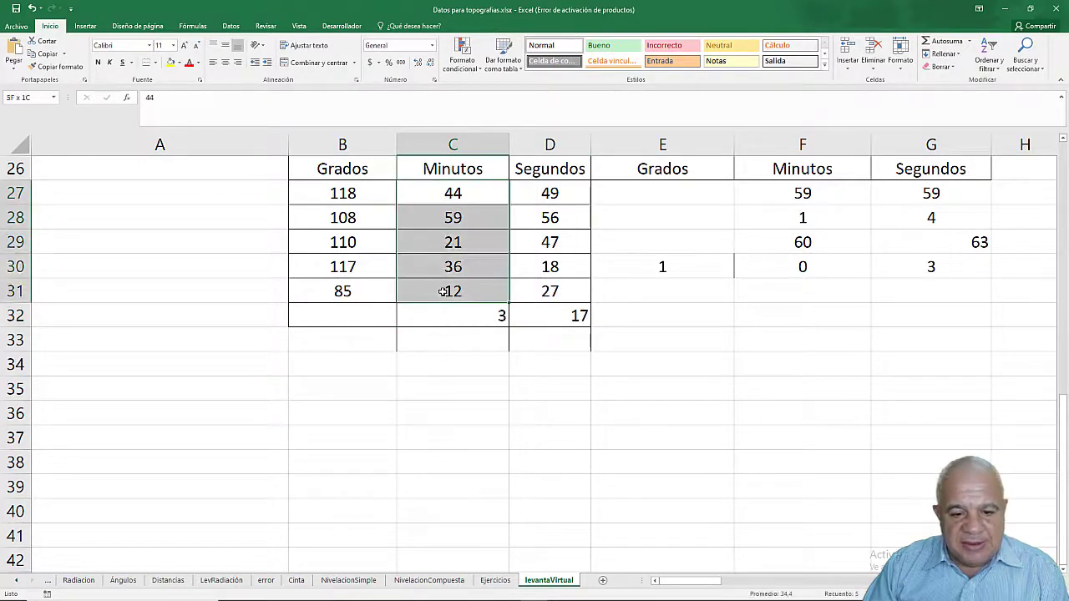
click(491, 319)
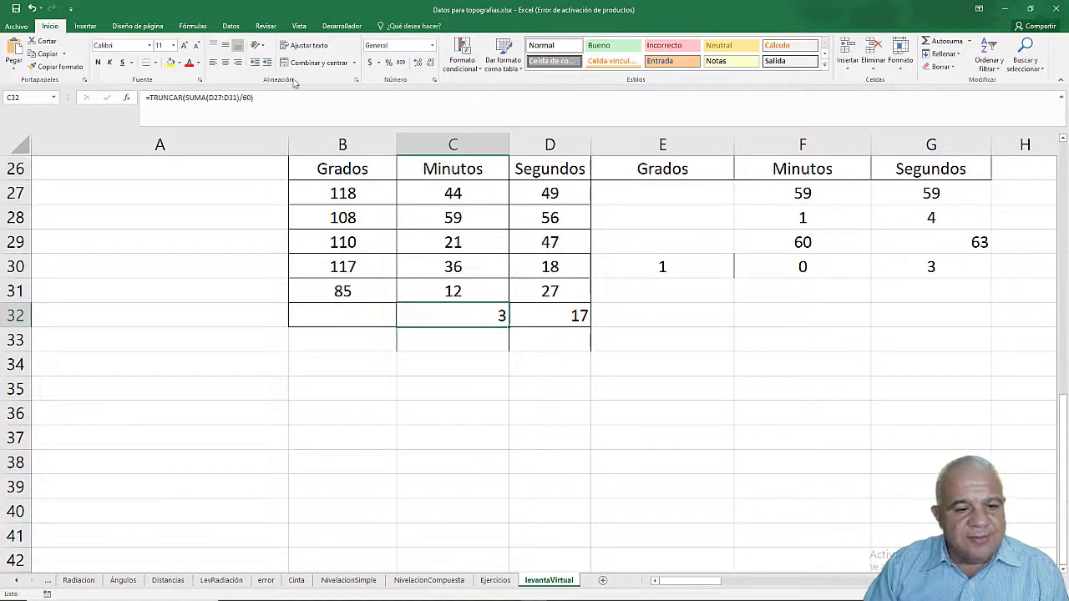
click(547, 323)
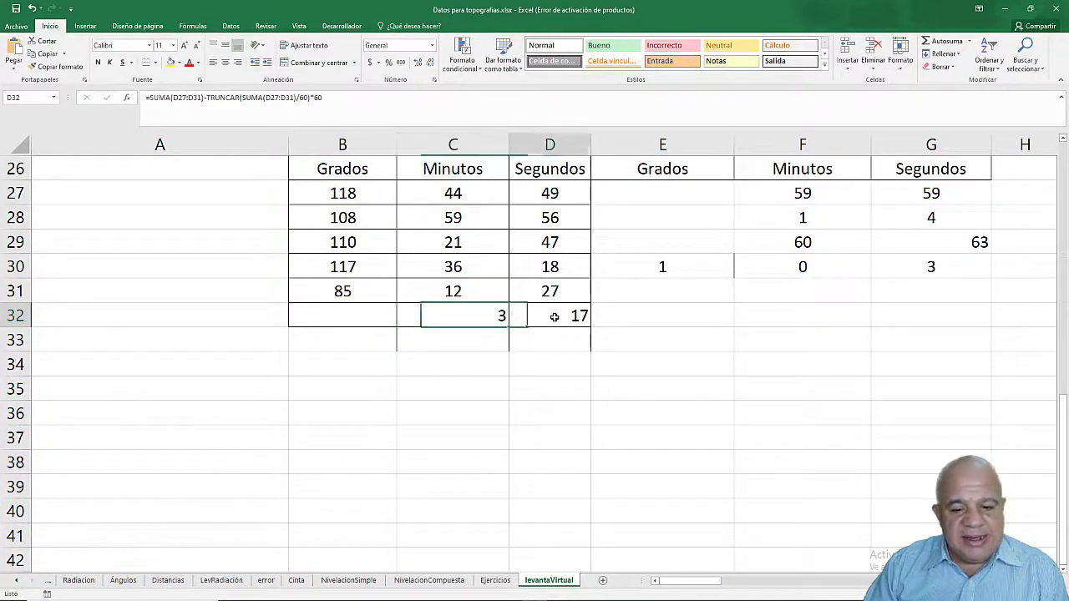
drag(356, 99, 164, 89)
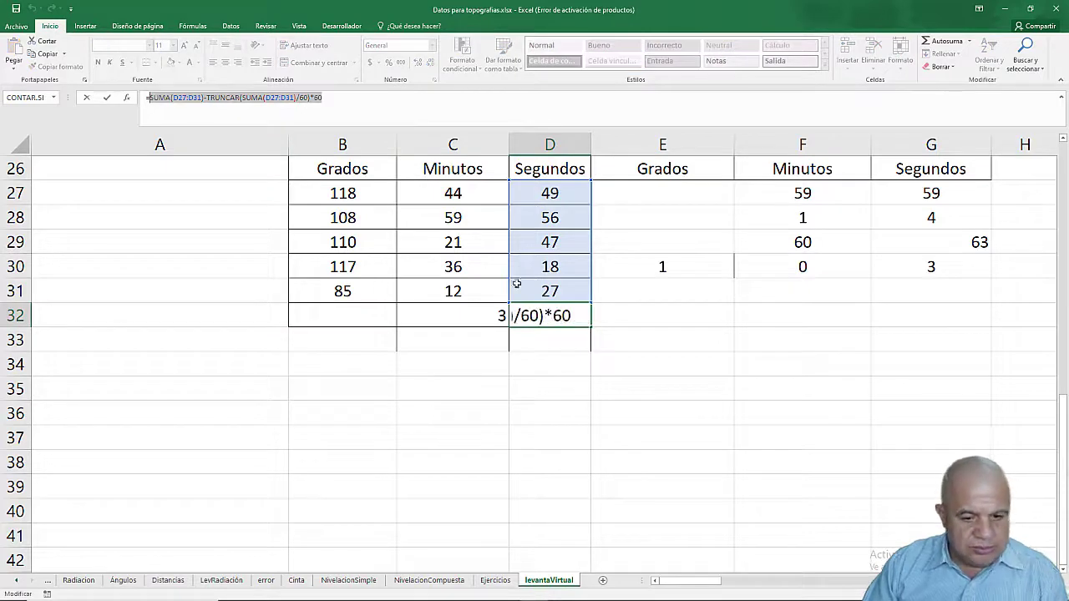
key(Escape)
- Append + and the copied seconds formula to C32's formula, giving 20
click(460, 312)
click(338, 96)
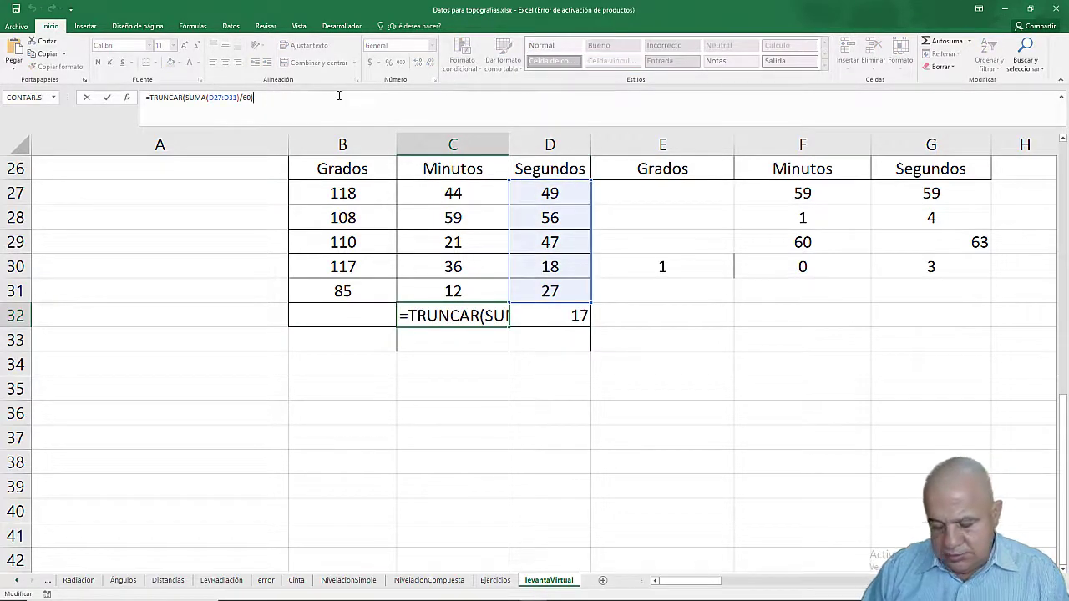
text(+)
text(SUMA(D27:D31)-TRUNCAR(SUMA(D27:D31)/60)*60)
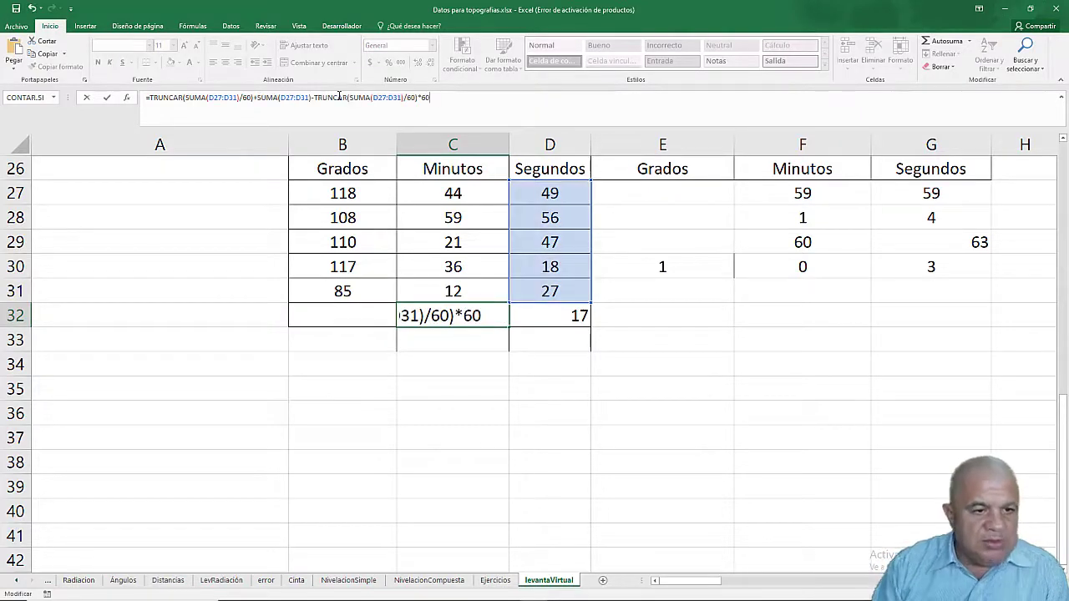
key(Return)
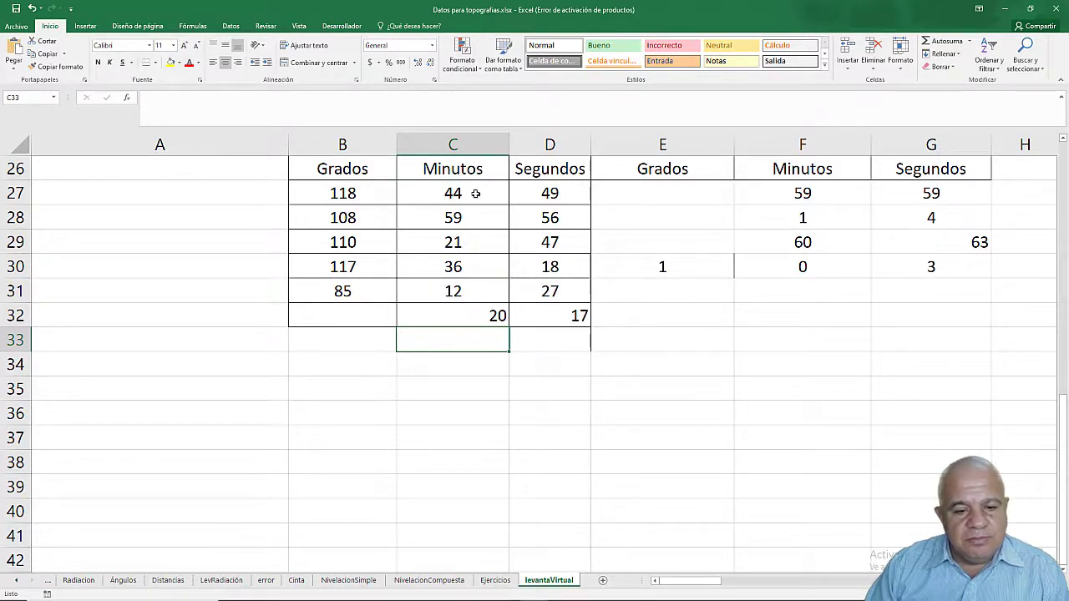
- Check the C27:C31 sum and highlight the first TRUNCAR(SUMA(D27:D31)/60) term in C32's formula
drag(475, 193, 462, 288)
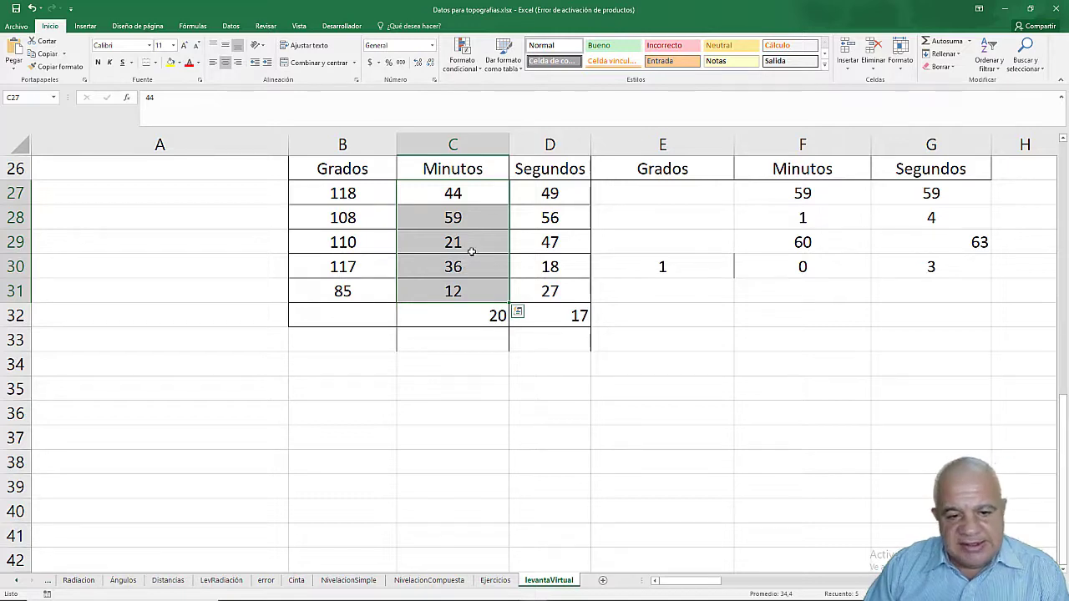
click(486, 314)
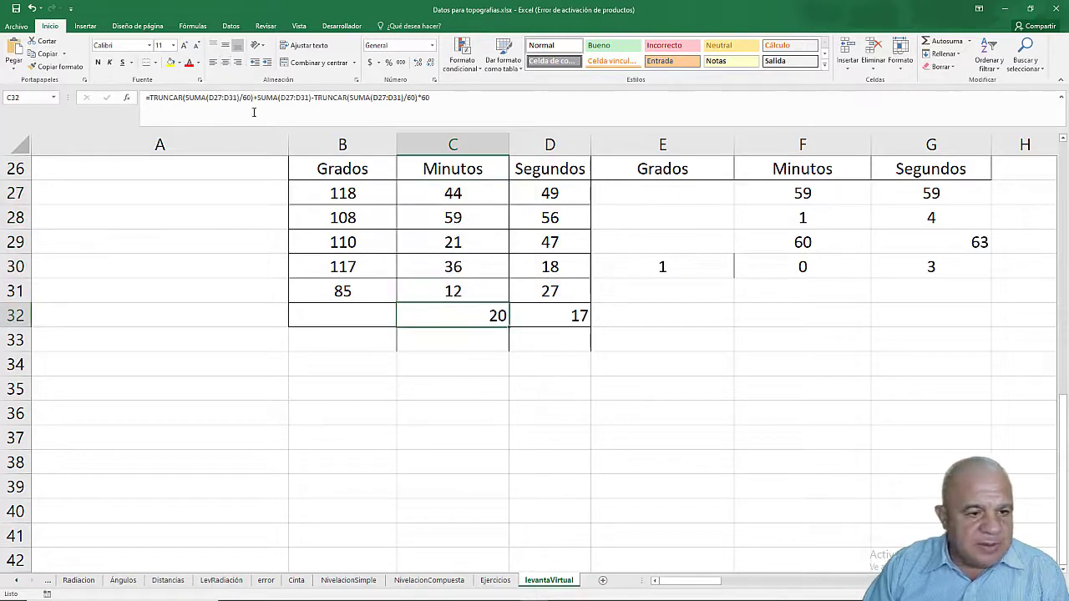
click(406, 98)
drag(172, 107, 153, 98)
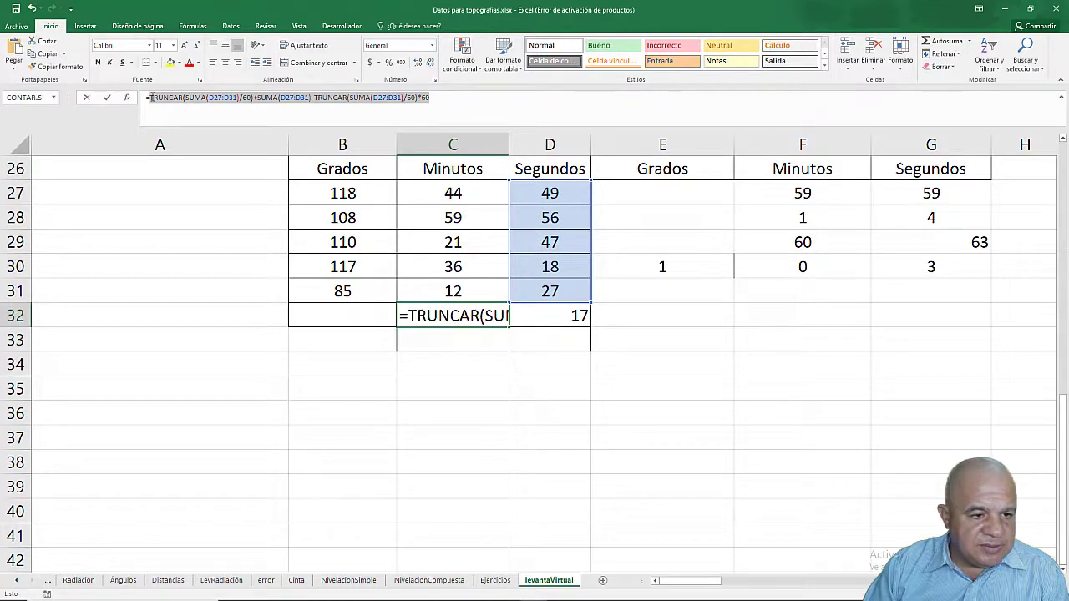
key(End)
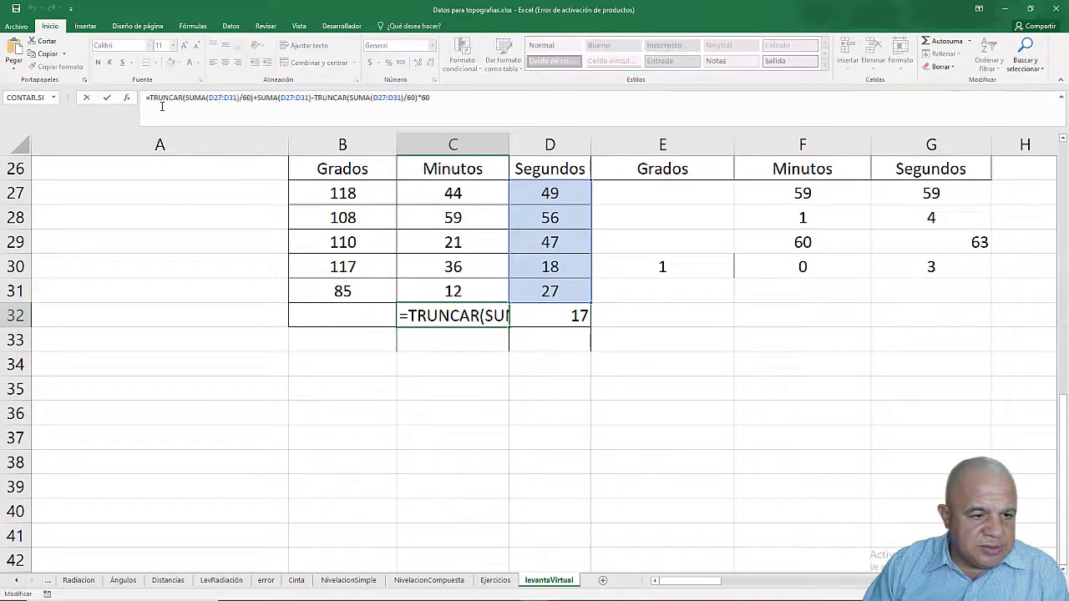
drag(146, 98, 253, 97)
key(ctrl+c)
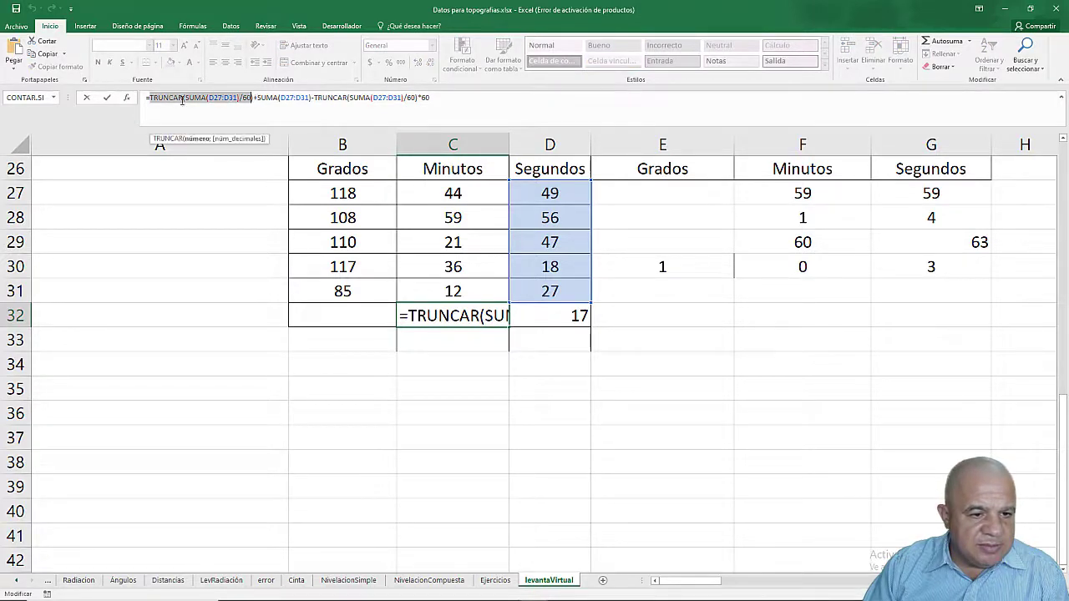
drag(147, 98, 242, 99)
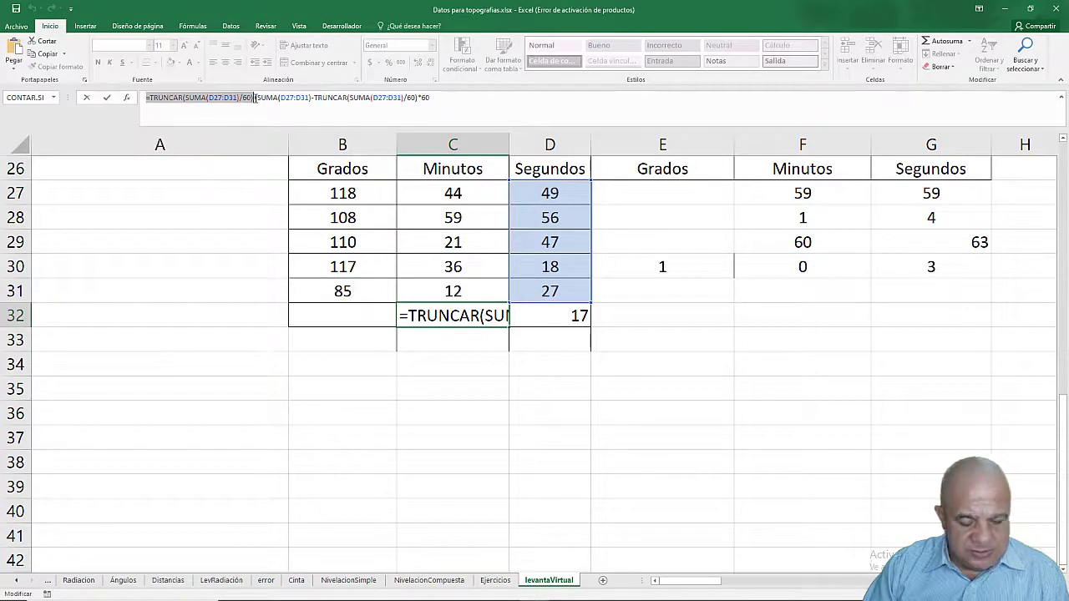
click(256, 98)
key(ctrl+Return)
- Enter =TRUNCAR(SUMA(D27:D31)/60) in C33, carrying 3 minutes from the seconds
click(456, 351)
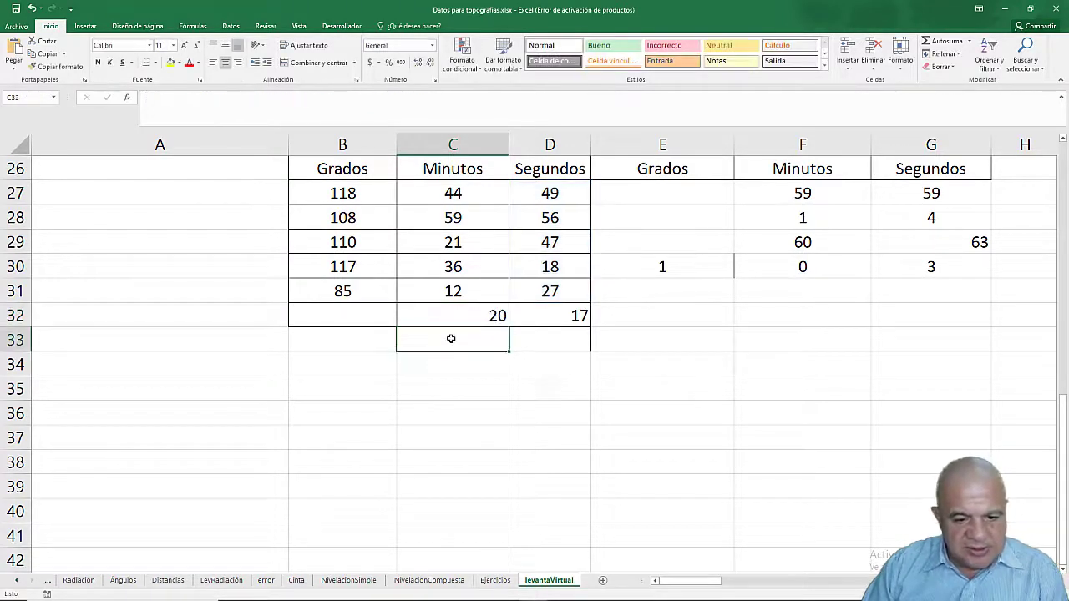
text(=)
key(ctrl+v)
key(Return)
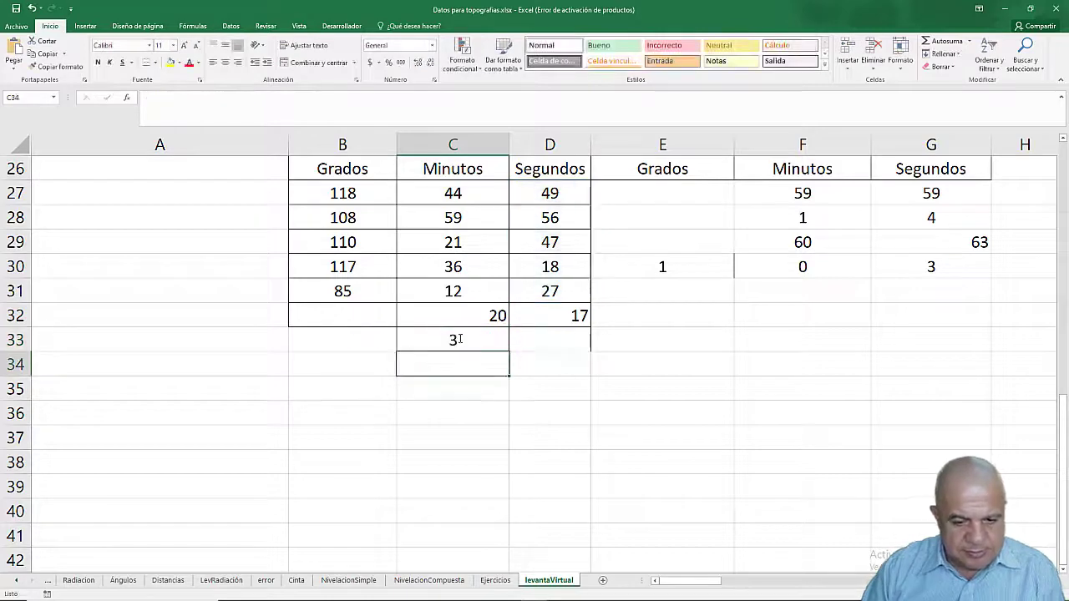
- Replace C32 with an AutoSum of C27:C31 divided by 60
click(462, 313)
key(Delete)
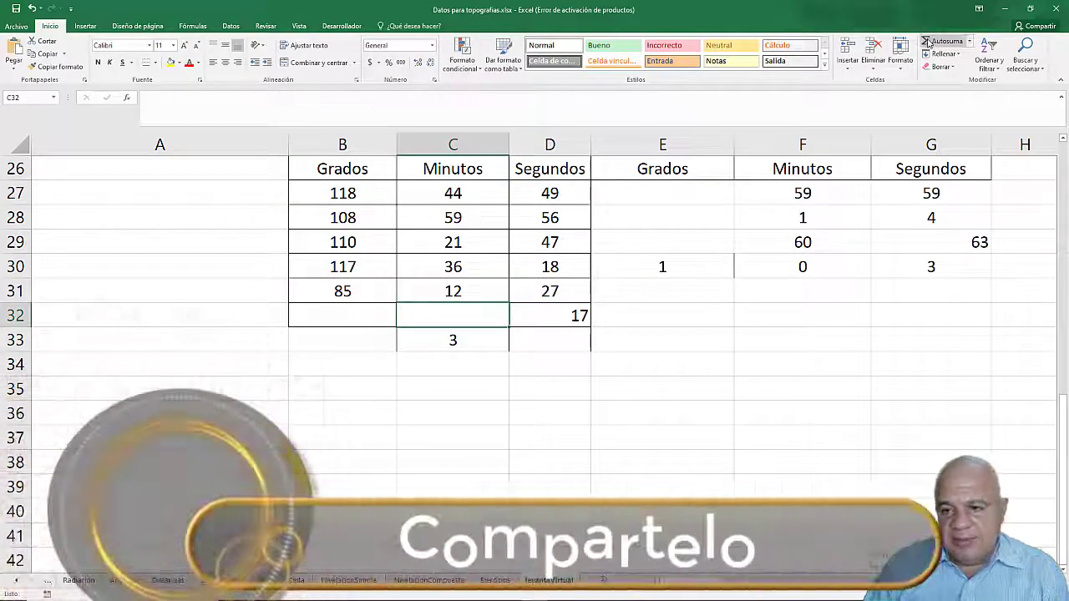
click(927, 42)
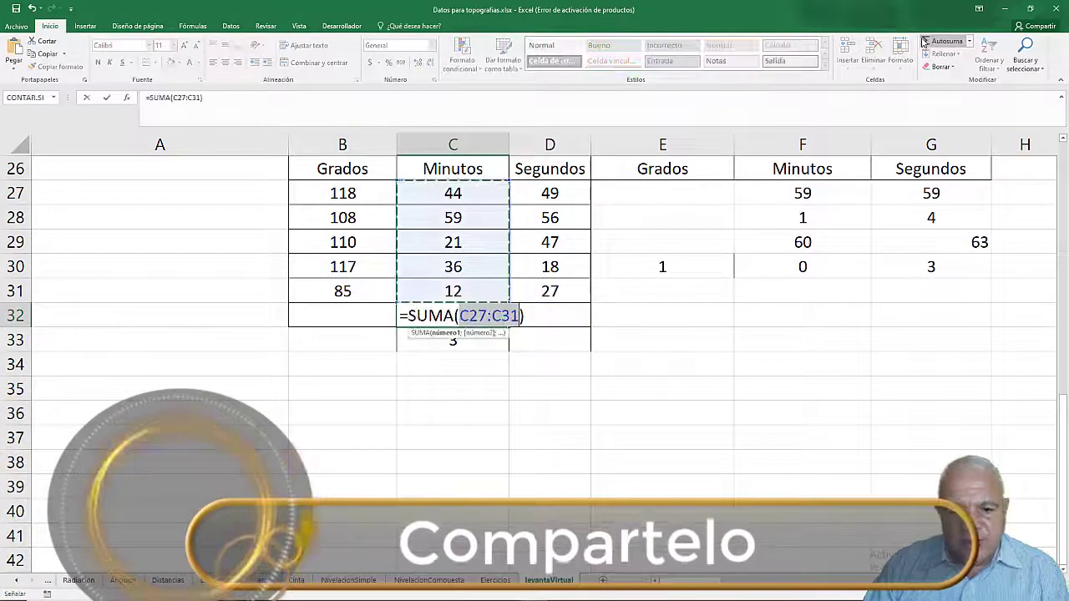
key(Return)
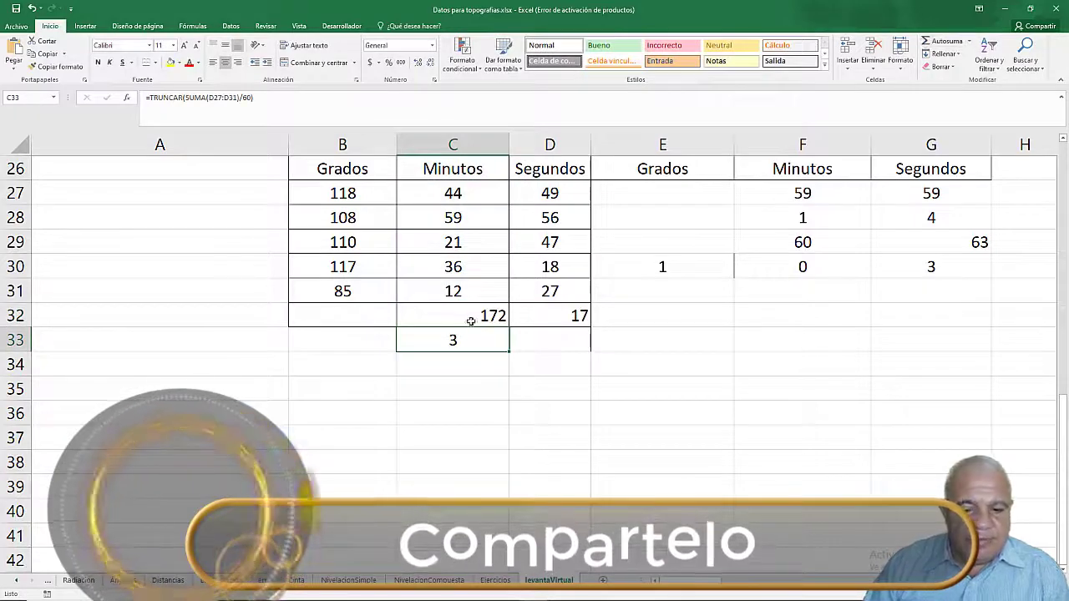
click(456, 313)
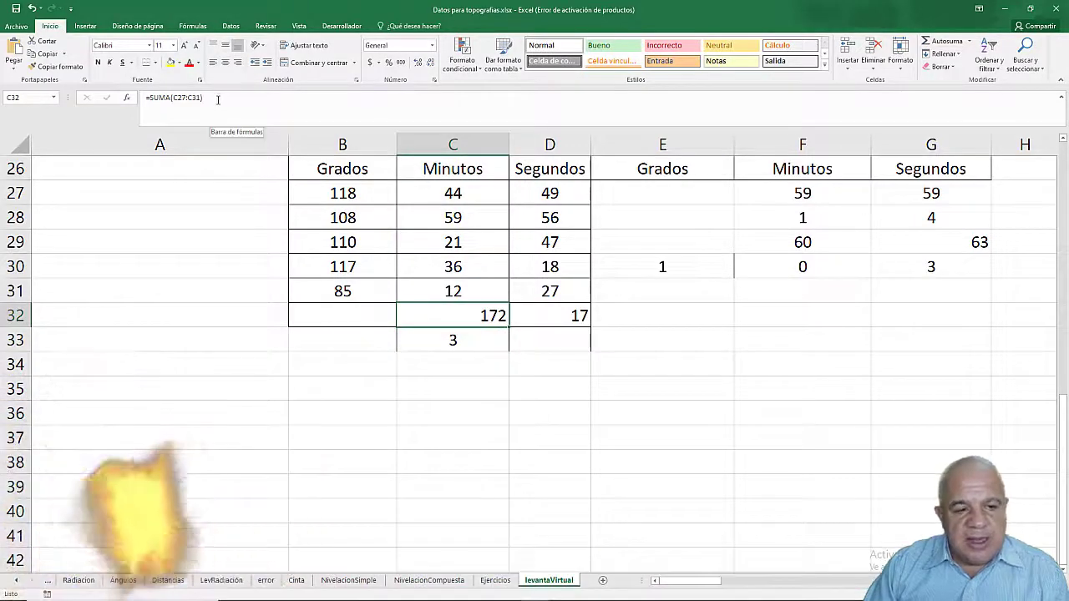
click(228, 102)
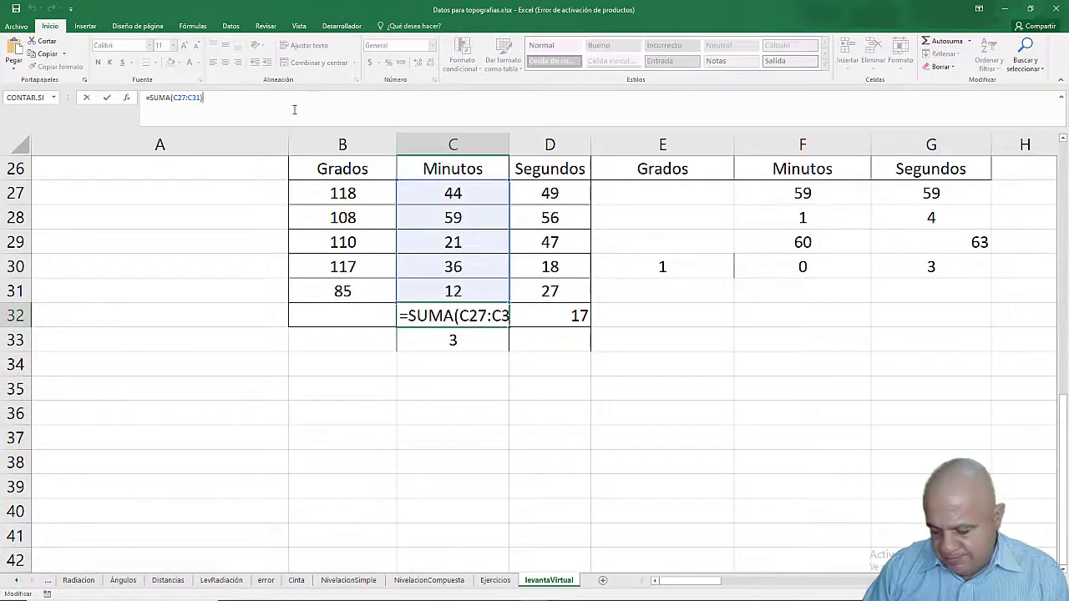
text(/)
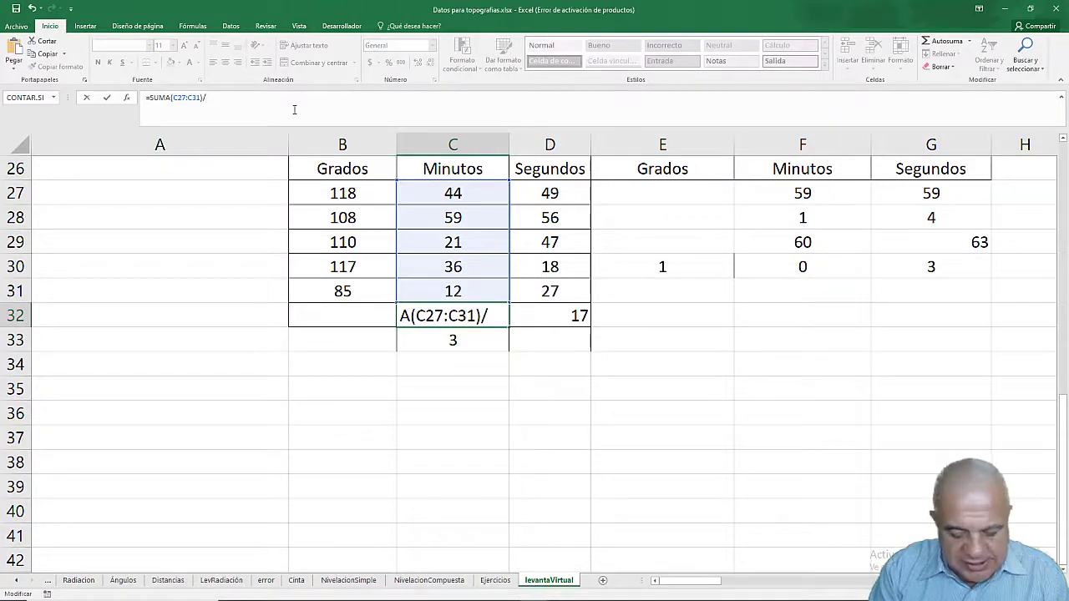
text(60)
key(Return)
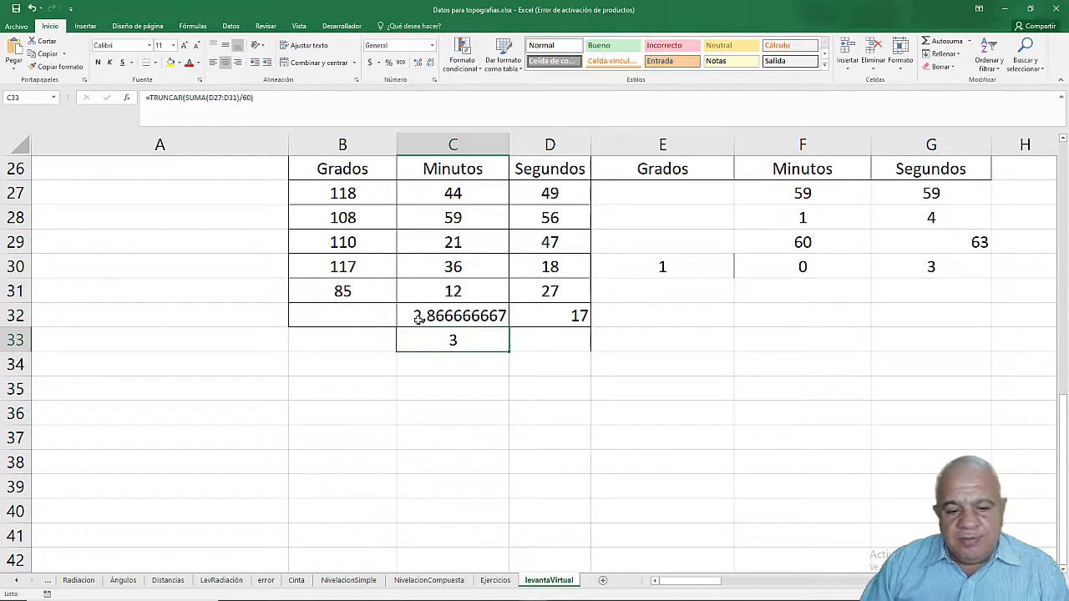
- Wrap C32's formula in TRUNCAR, =TRUNCAR(SUMA(C27:C31)/60), showing 2 whole degrees
click(419, 319)
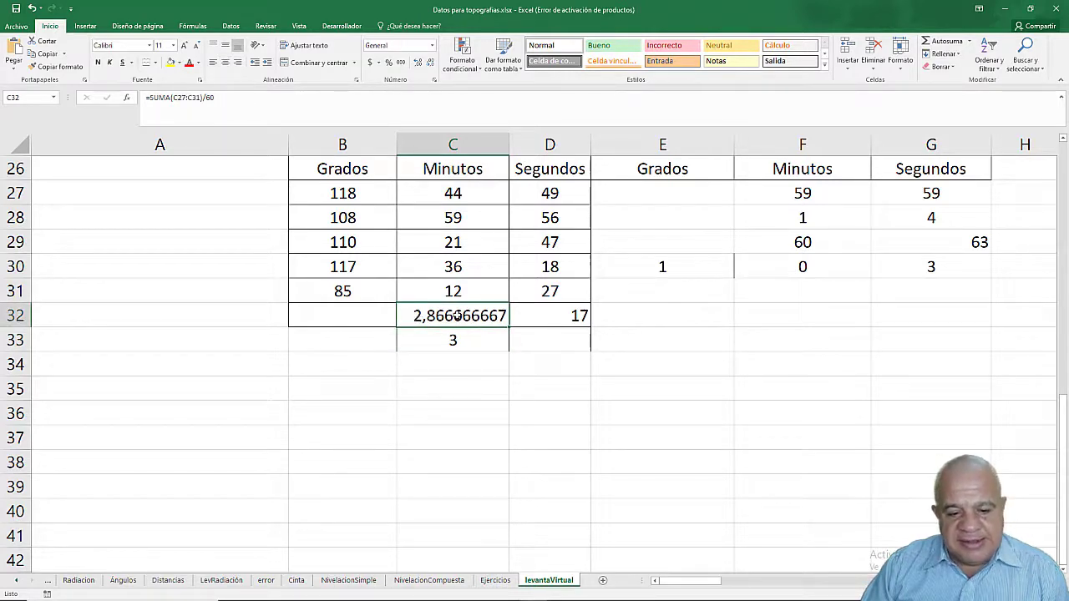
click(150, 98)
text(T)
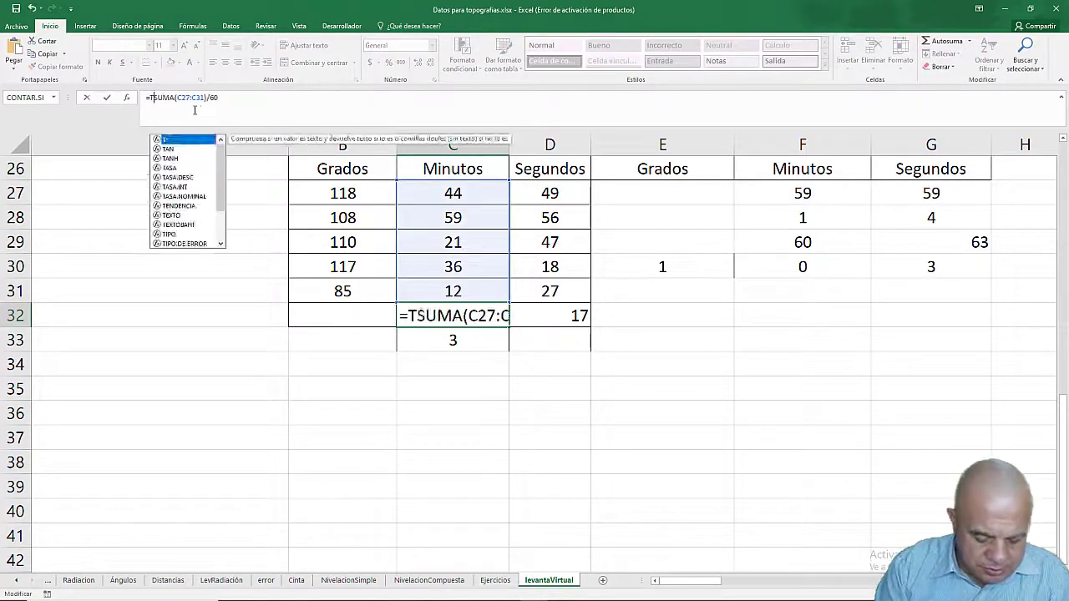
text(RUNCAR()
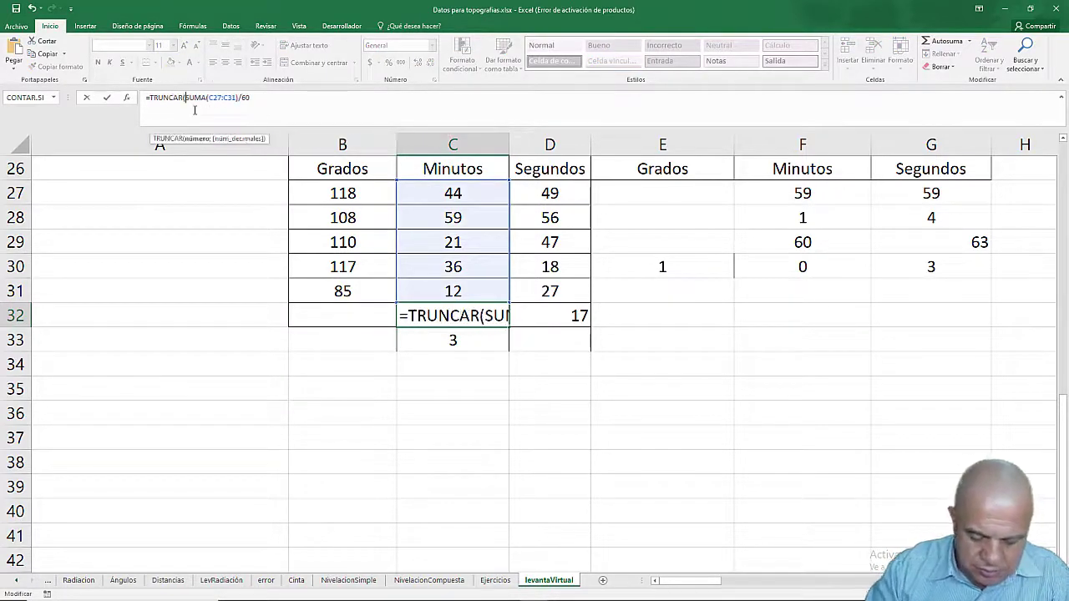
key(End)
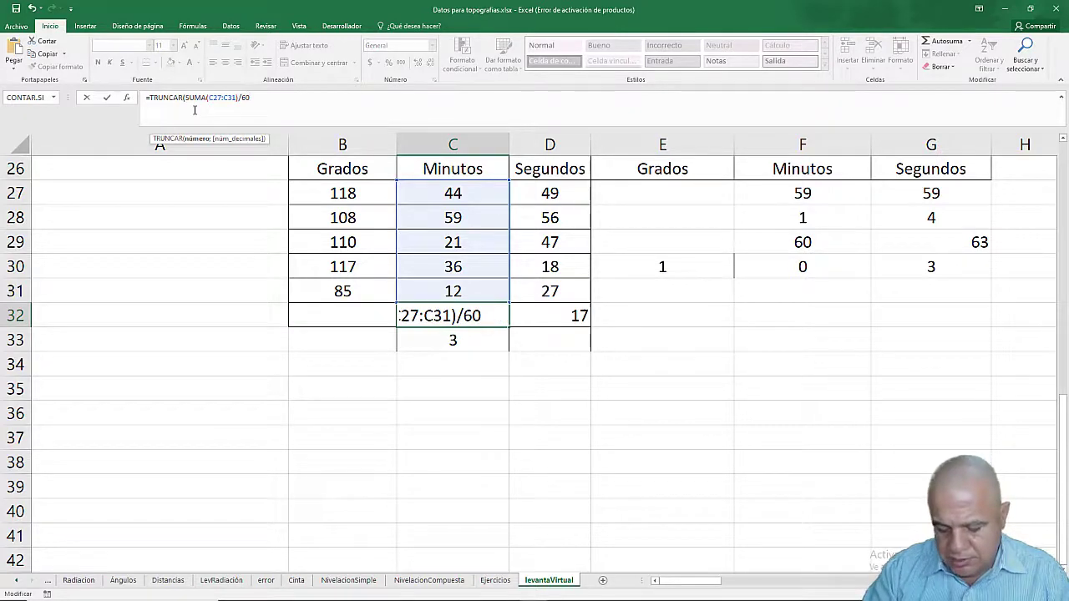
text())
key(Return)
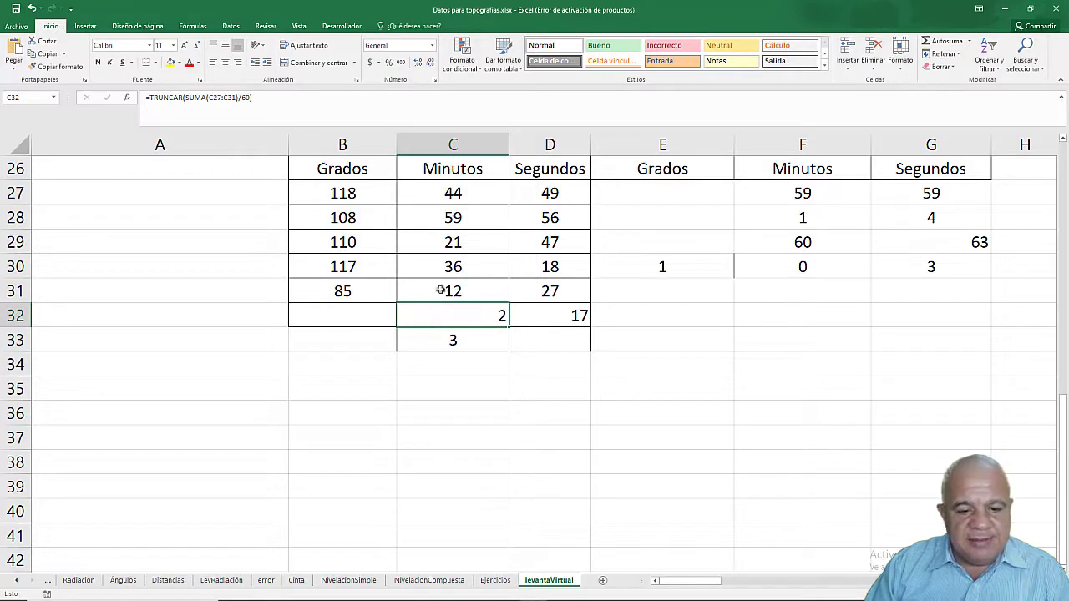
drag(257, 95, 128, 94)
key(ctrl+c)
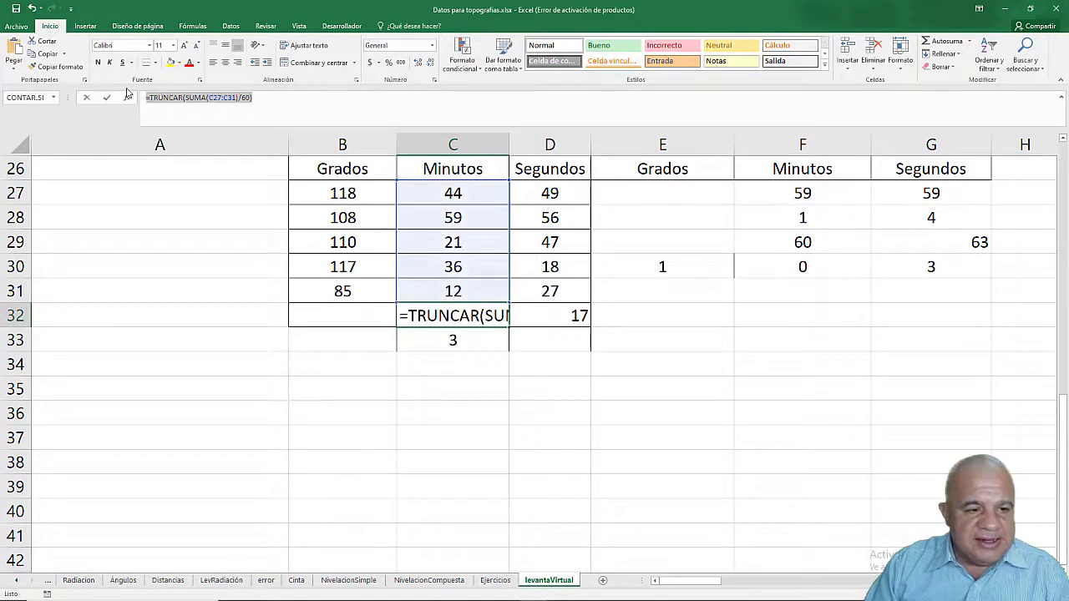
- Paste the whole-degrees formula =TRUNCAR(SUMA(C27:C31)/60) into B32, showing 2
key(Escape)
click(342, 315)
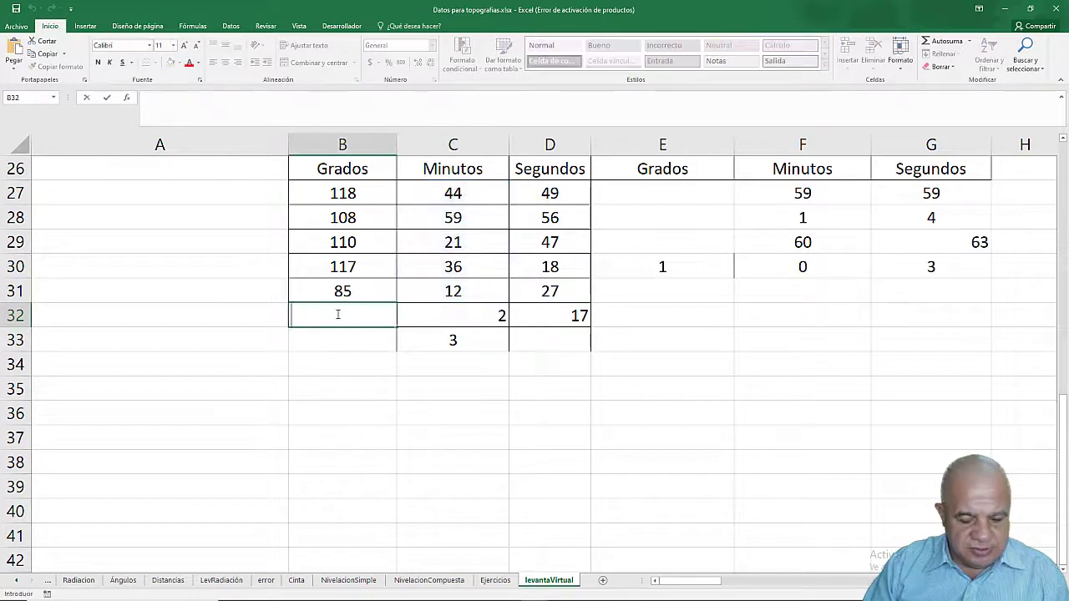
key(ctrl+v)
key(Return)
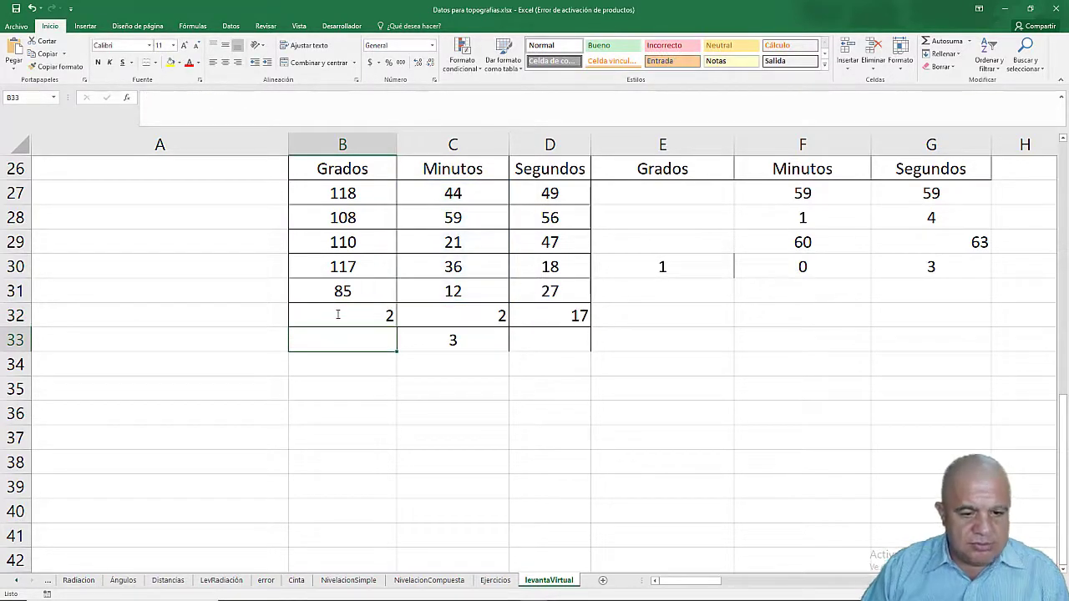
- Append *60 to C32's formula so it shows 120 minutes
click(452, 318)
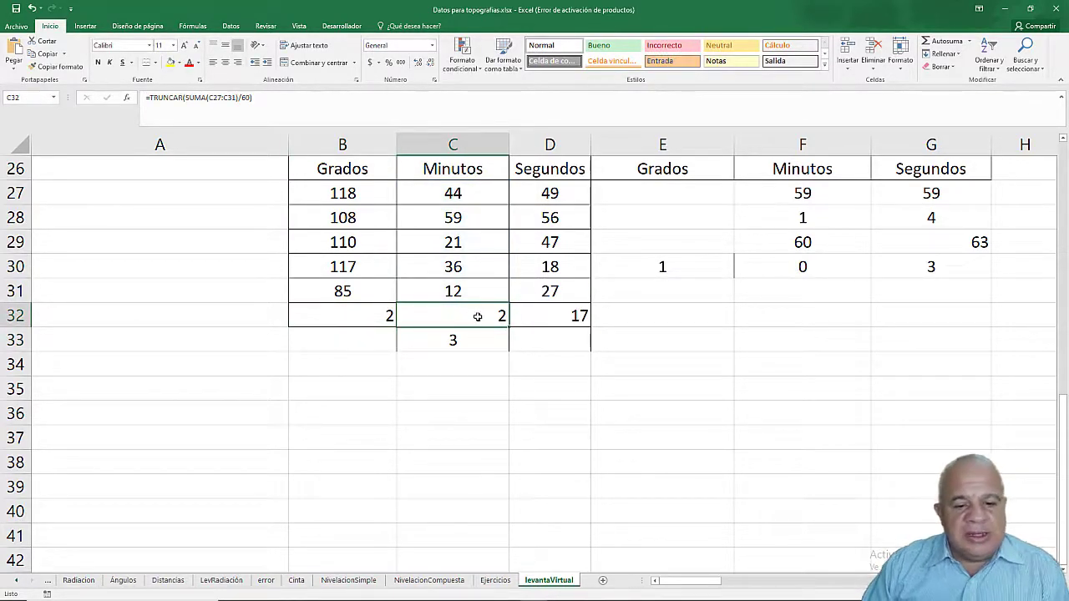
click(271, 99)
text(*)
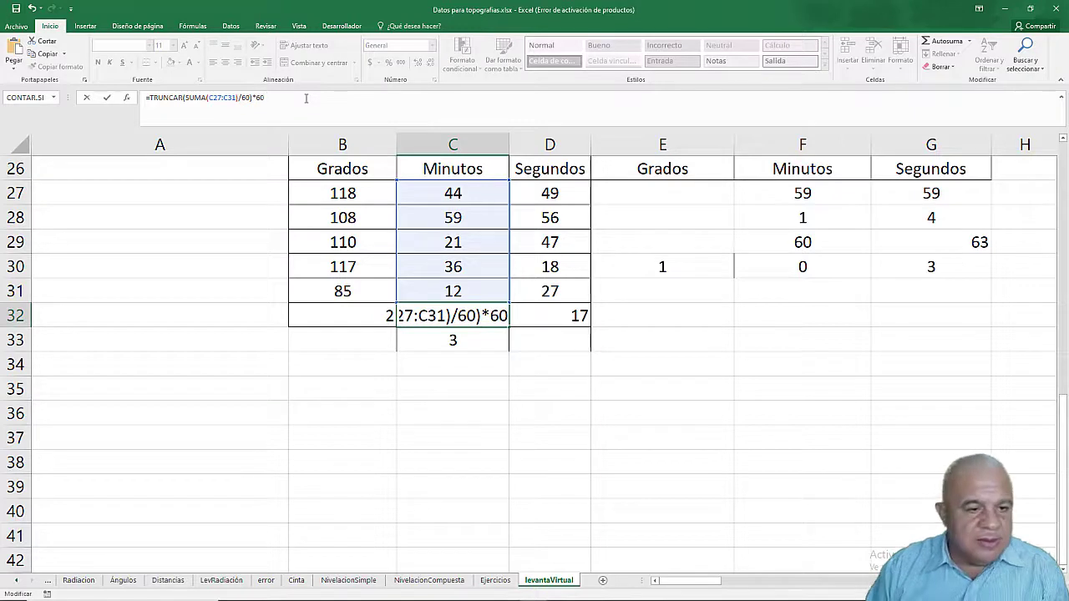
key(Return)
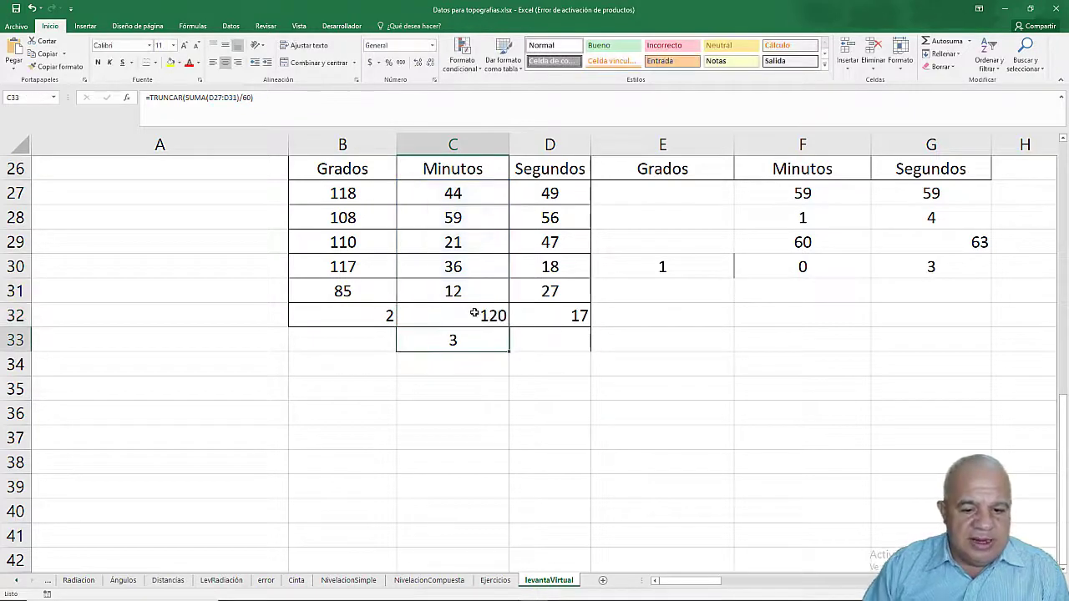
click(476, 314)
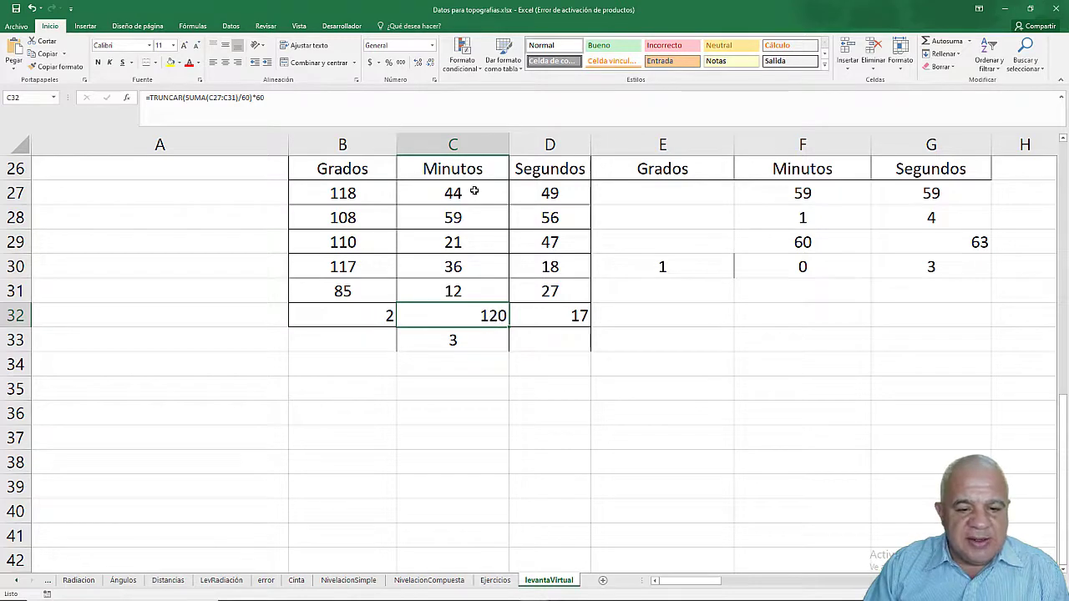
- Prefix C32's formula with SUMA(C27:C31)- so it shows 52 leftover minutes
click(155, 97)
text(SUM)
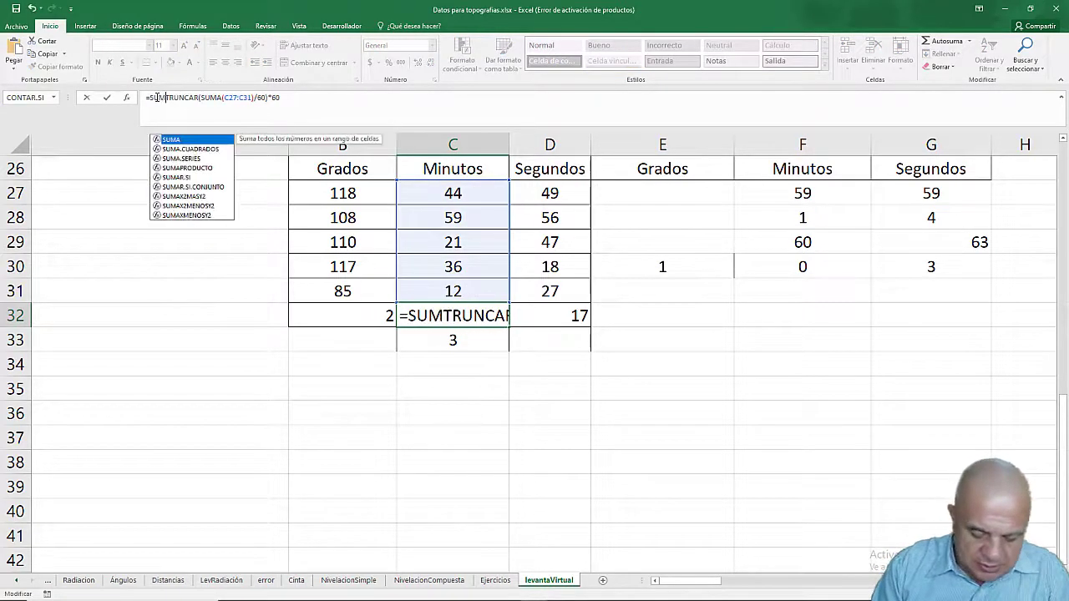
text(A)
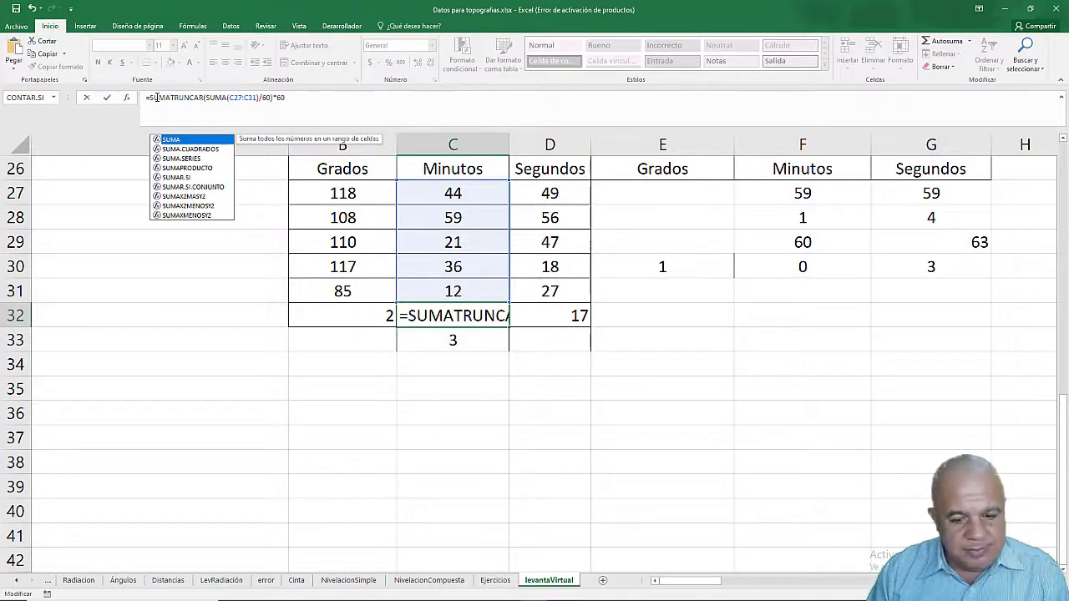
text(()
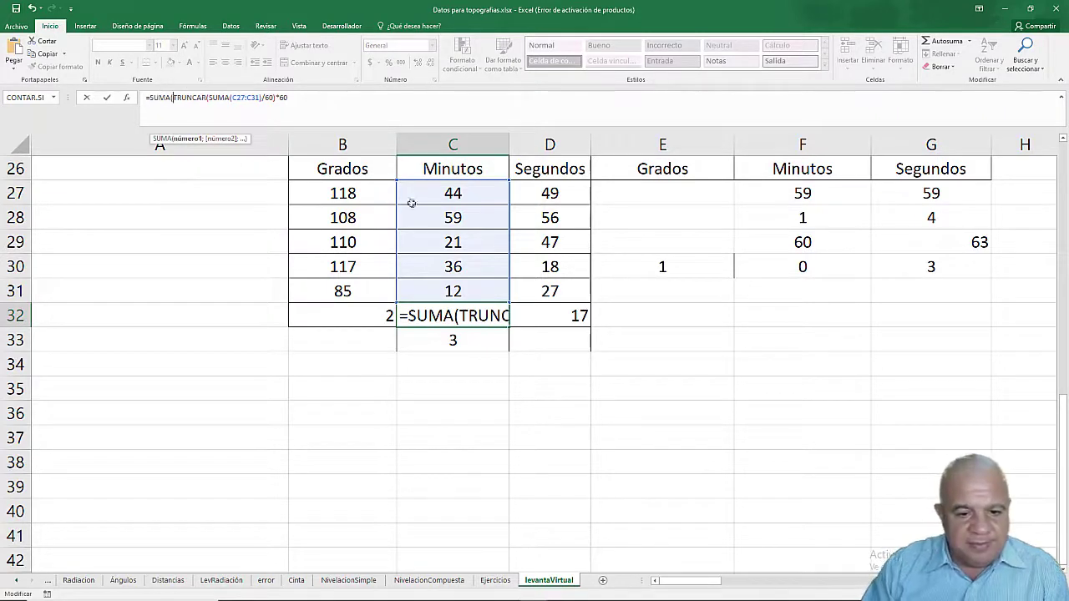
drag(429, 197, 429, 292)
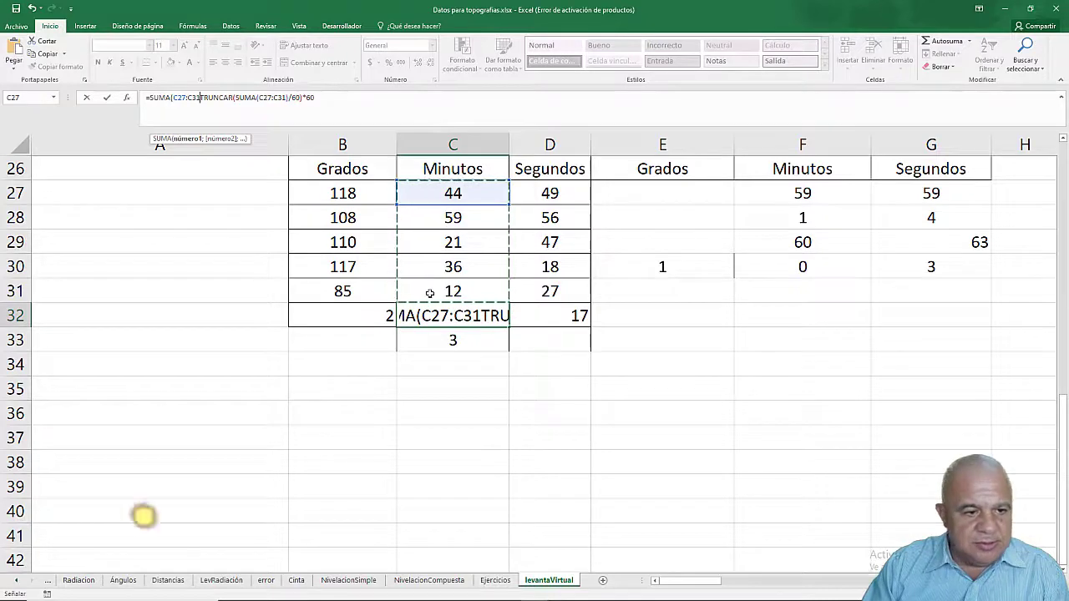
text())
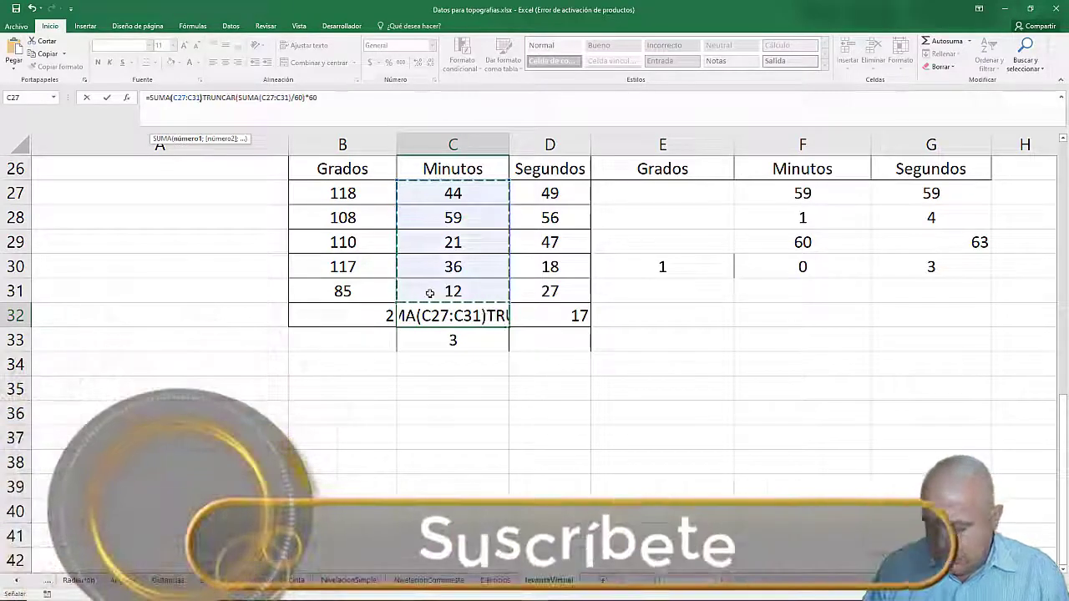
text(-)
key(Return)
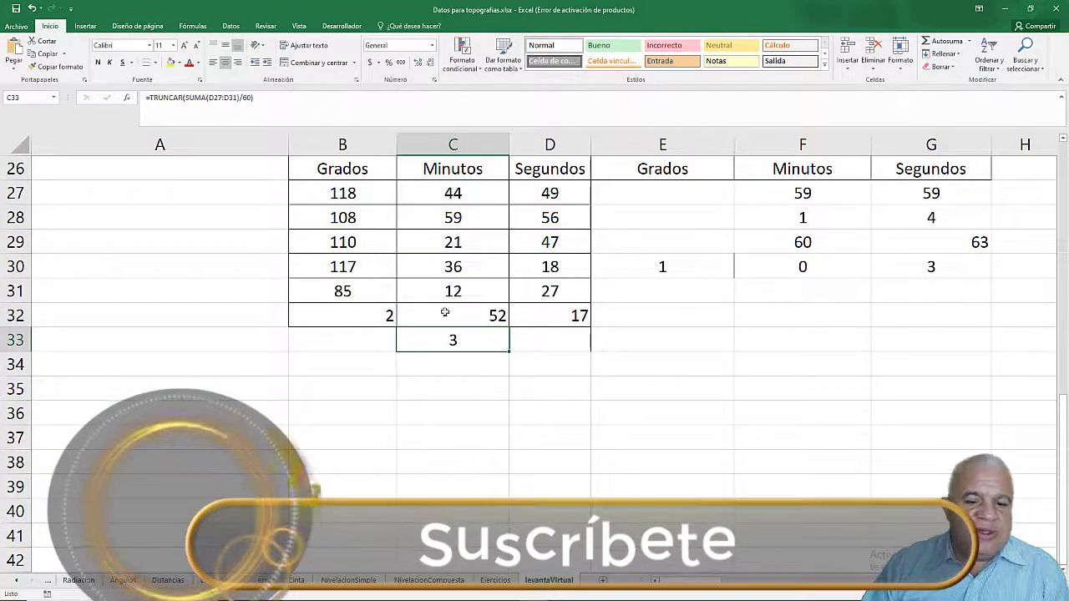
click(483, 324)
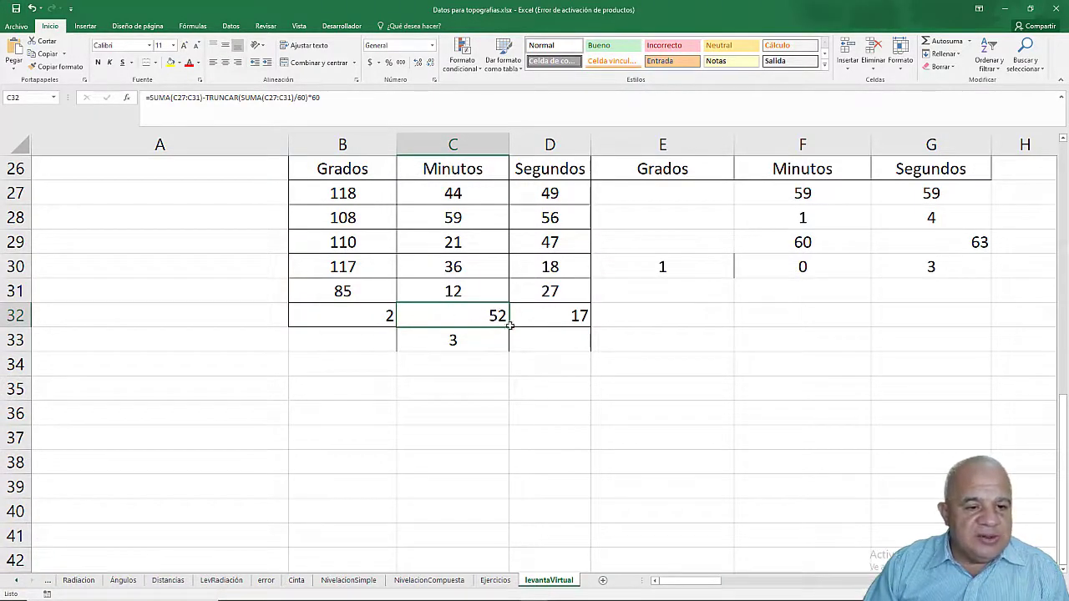
- Copy the seconds-carry formula text =TRUNCAR(SUMA(D27:D31)/60) from C33
click(333, 97)
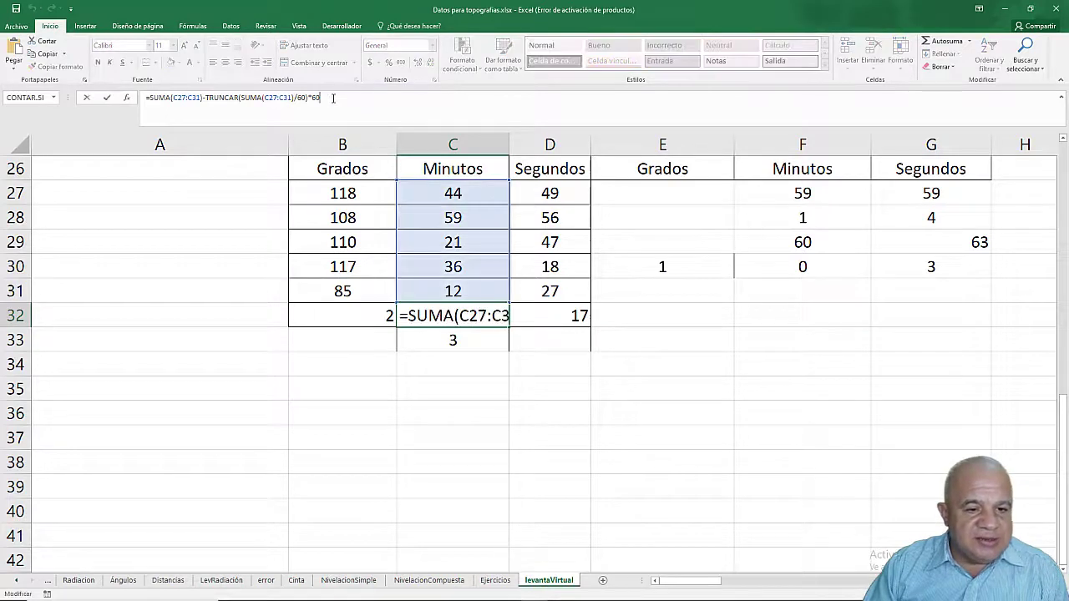
text(+)
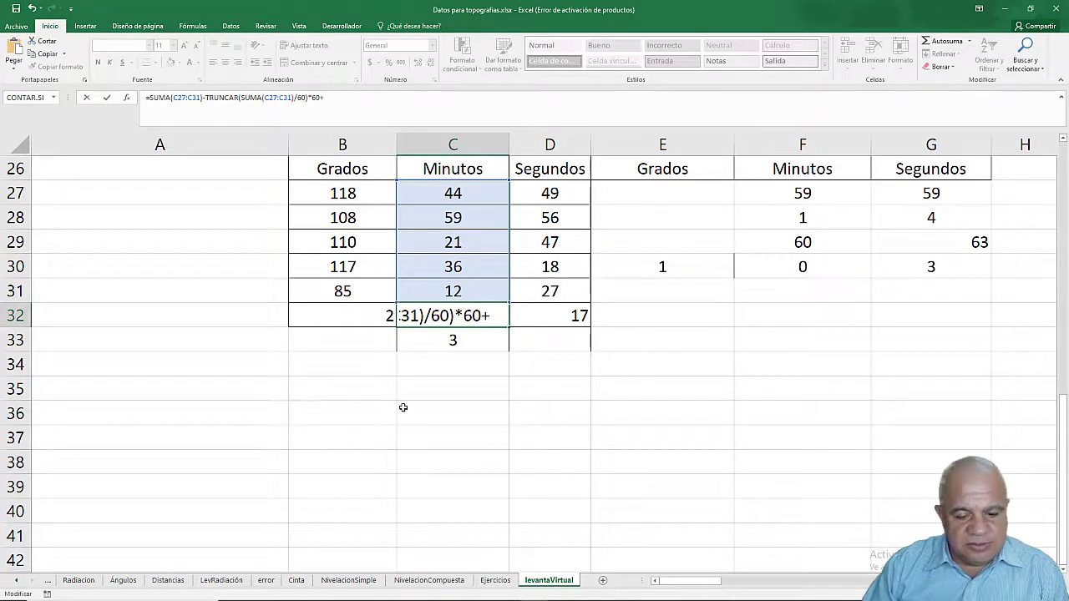
key(Return)
key(Return)
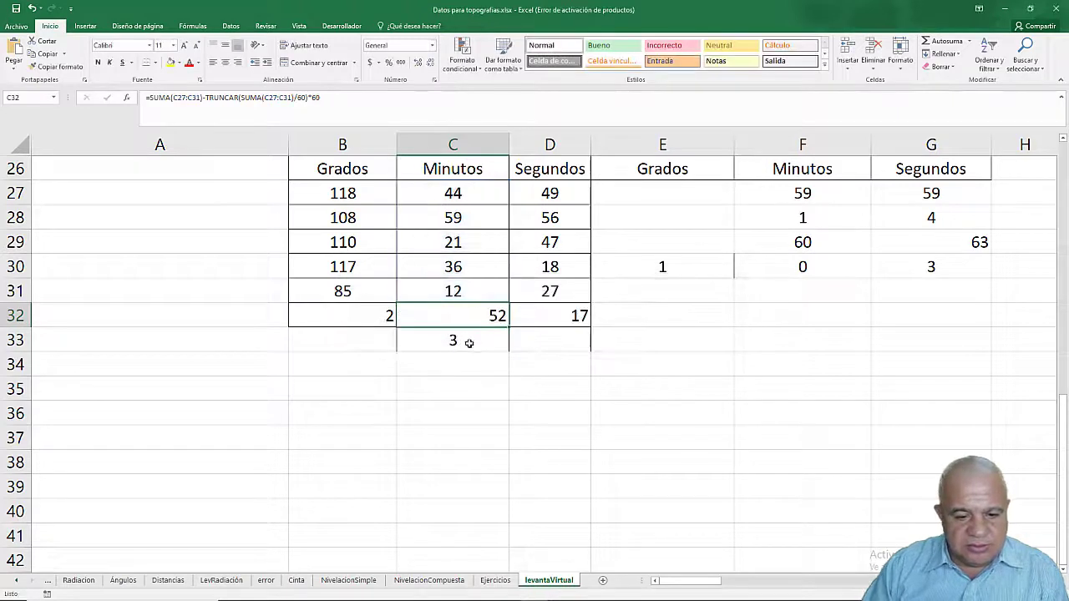
click(470, 344)
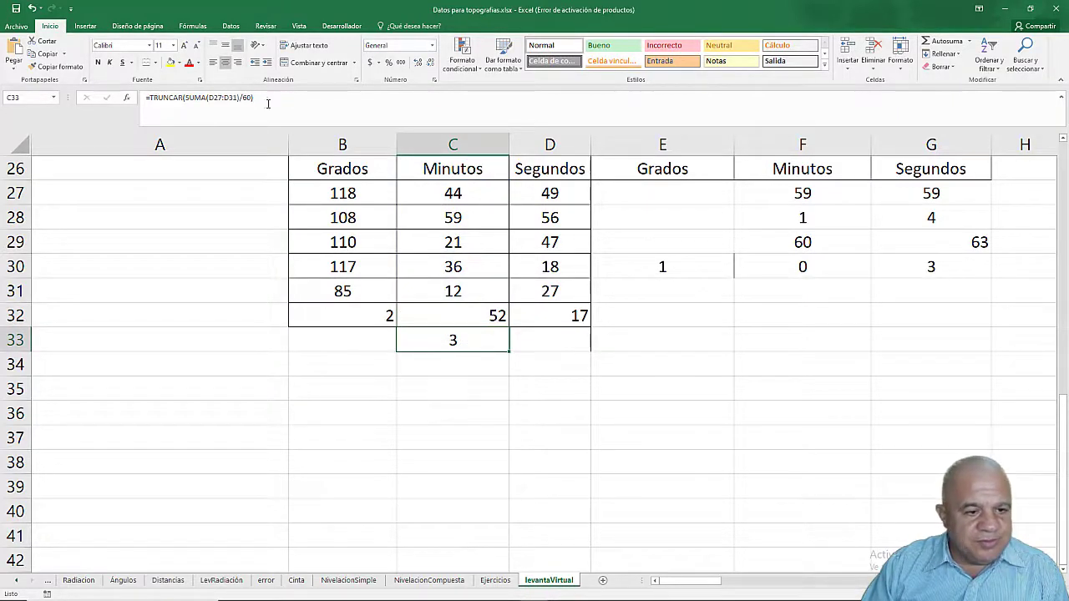
drag(268, 103, 164, 97)
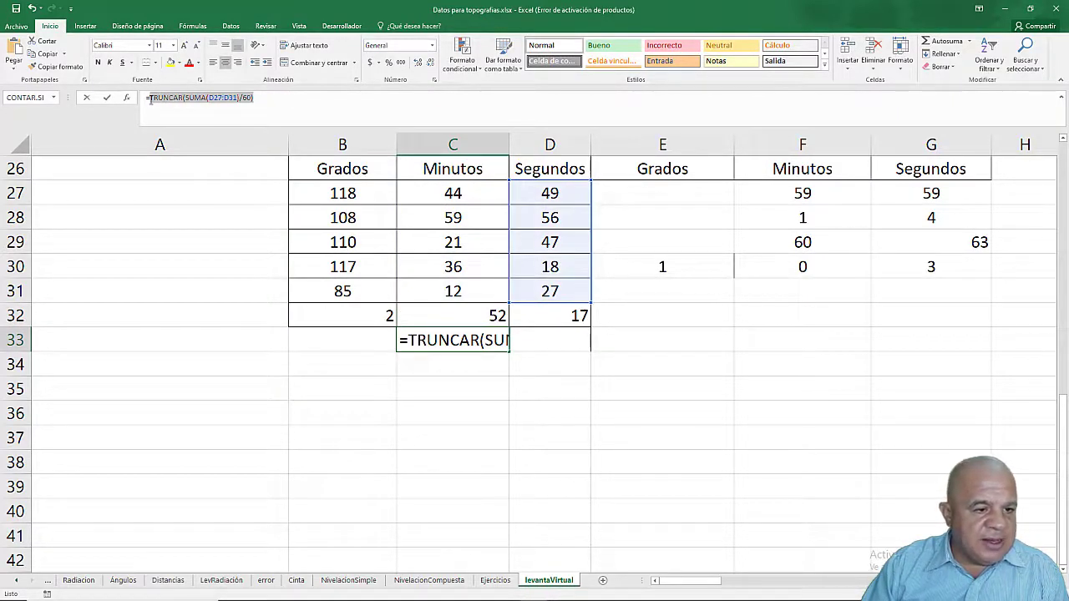
key(ctrl+x)
key(Escape)
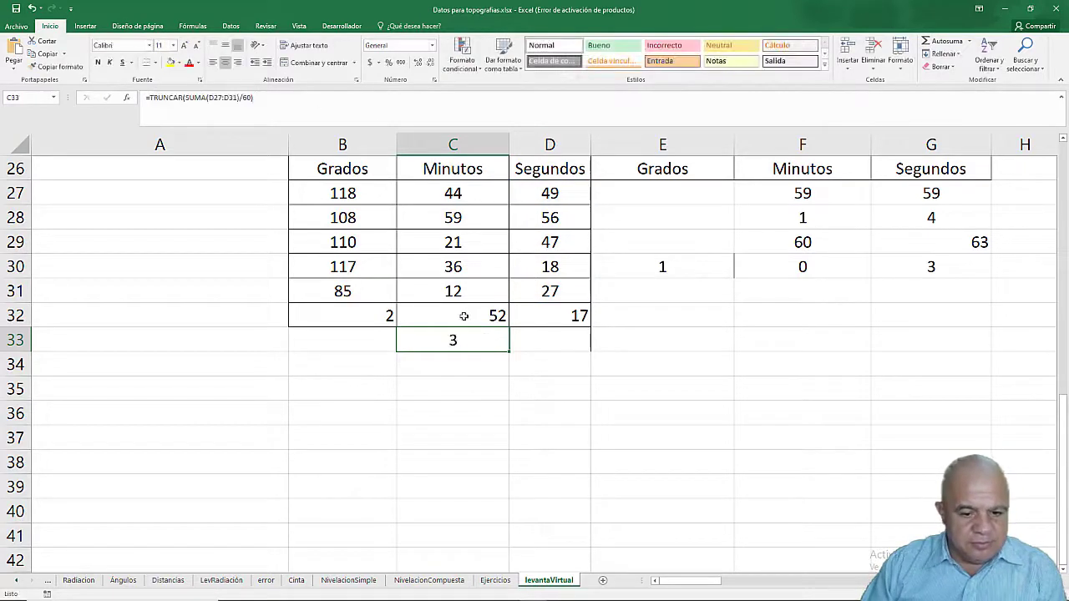
- Append +TRUNCAR(SUMA(D27:D31)/60) to C32's formula so it shows 55 minutes
click(464, 316)
click(337, 98)
text(+)
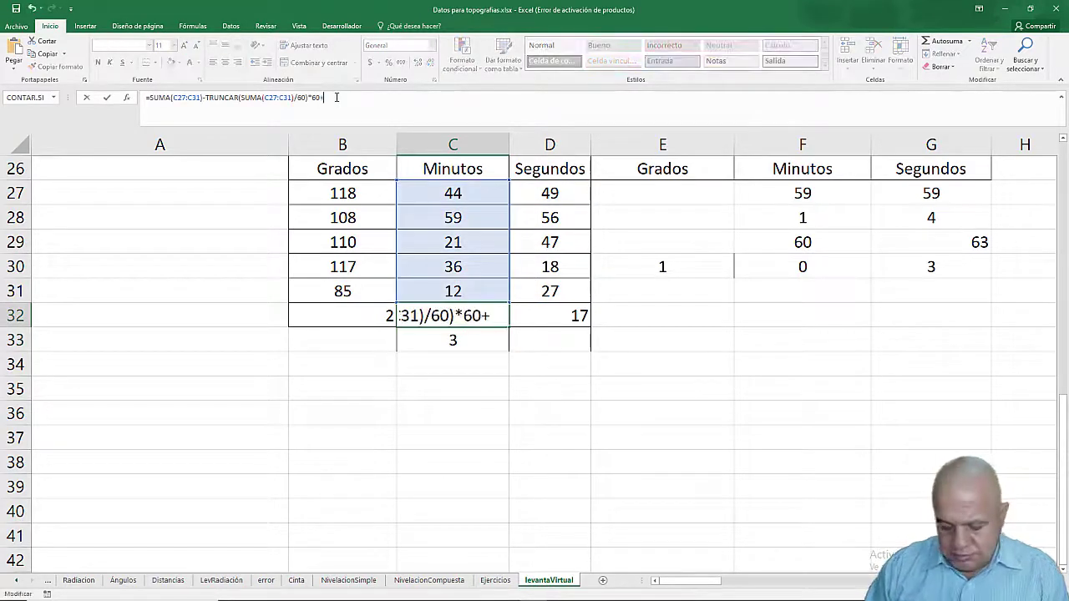
key(ctrl+v)
key(Return)
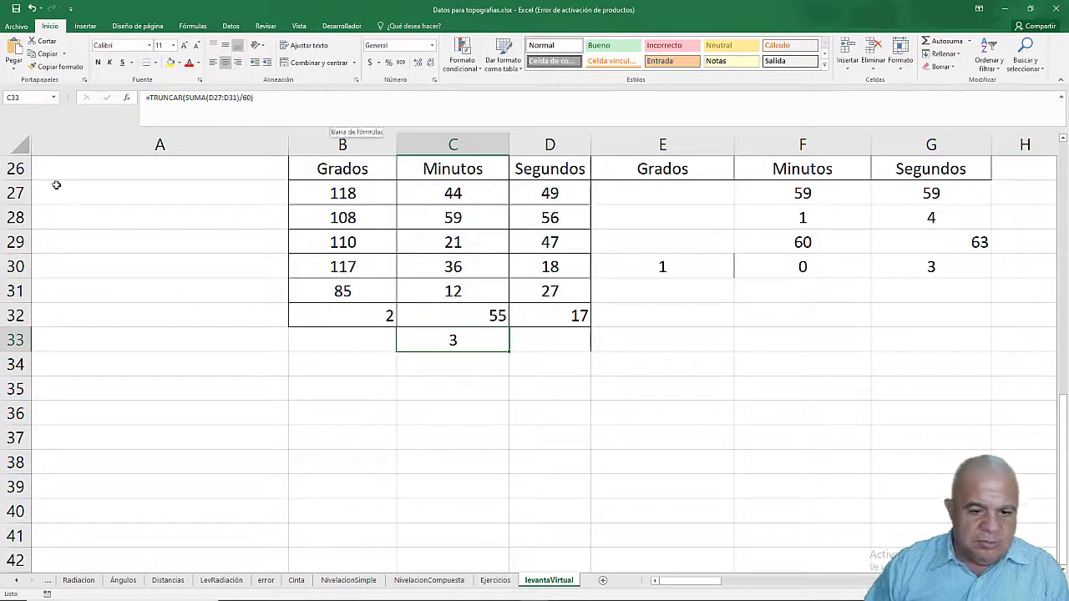
- Delete the helper value 3 from C33
click(457, 323)
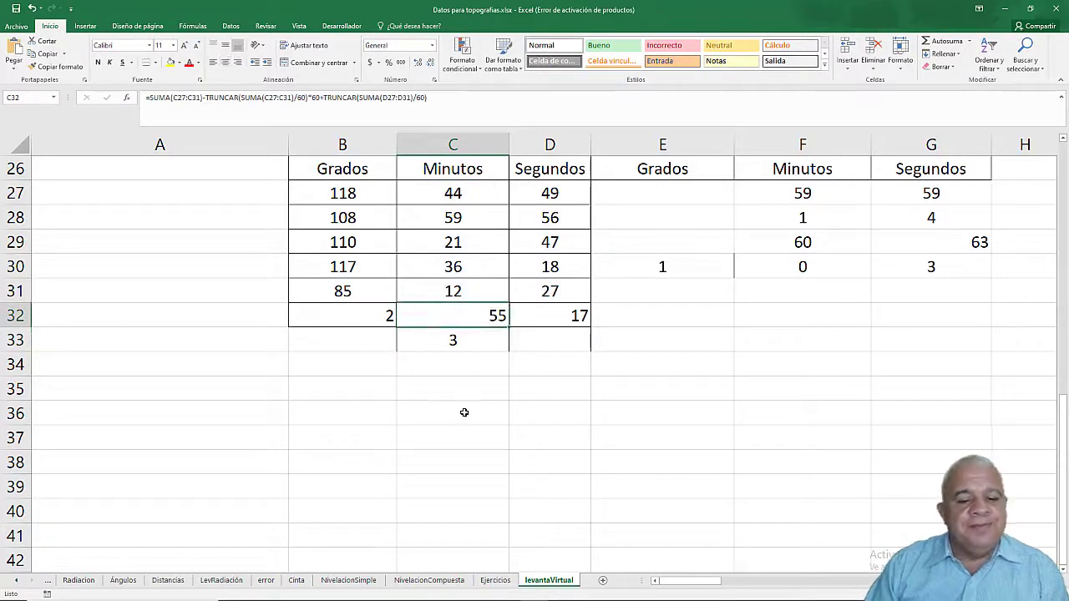
click(458, 342)
key(Delete)
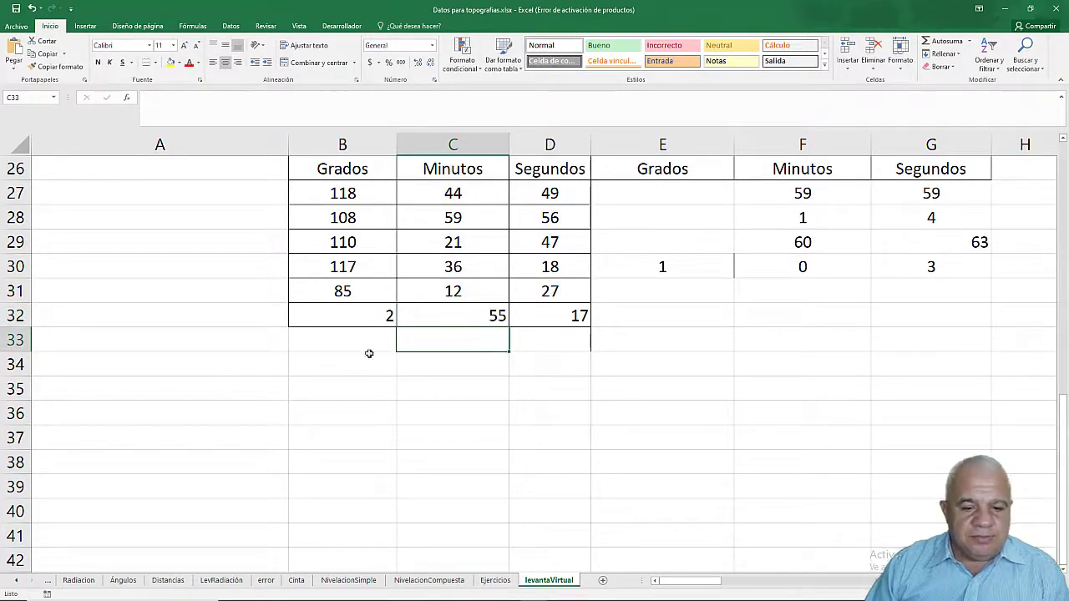
drag(354, 193, 362, 307)
- Try adding +SUMA of B27:B31 to B32's formula, undoing the accidental entry in B27
click(360, 321)
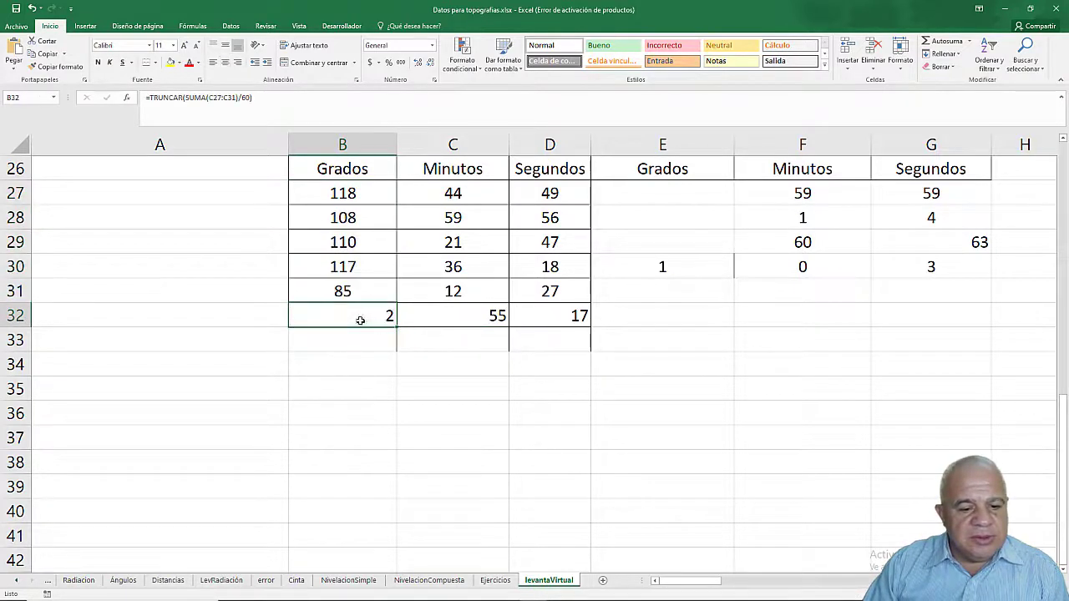
click(265, 101)
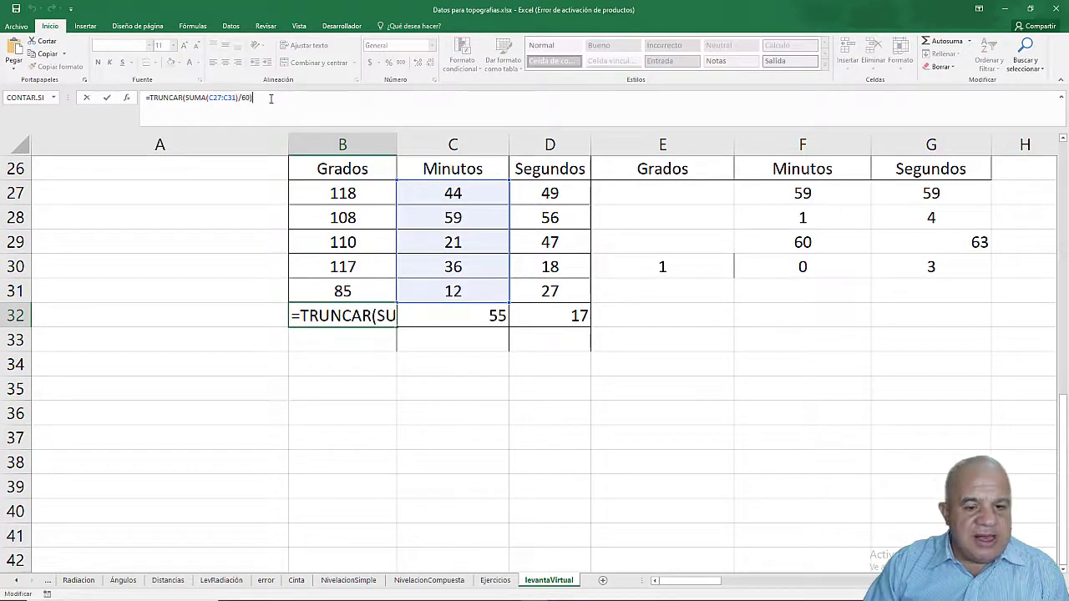
text(+)
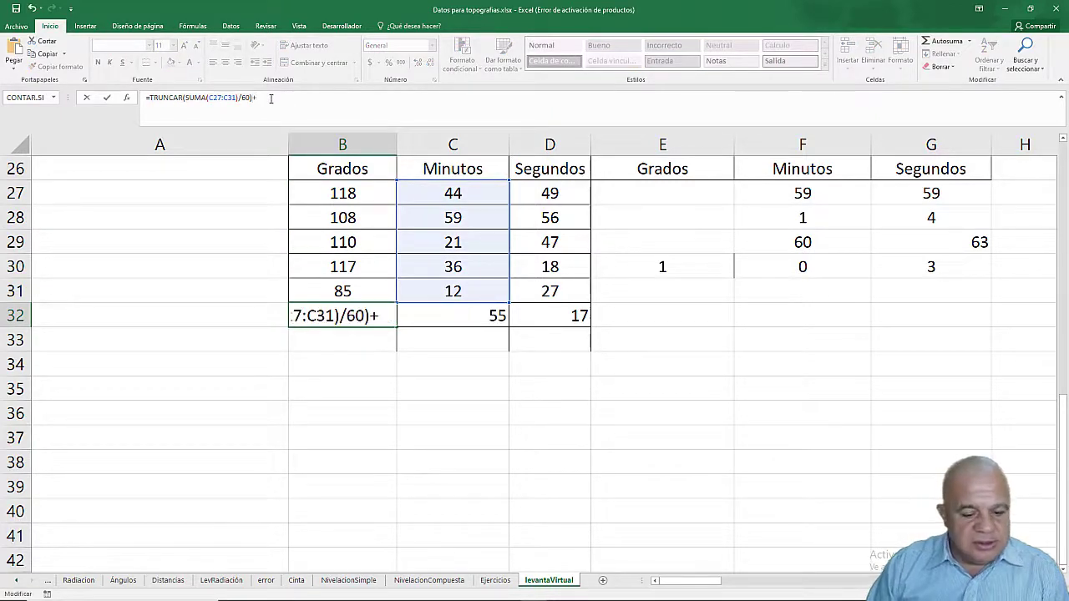
text(SUMA)
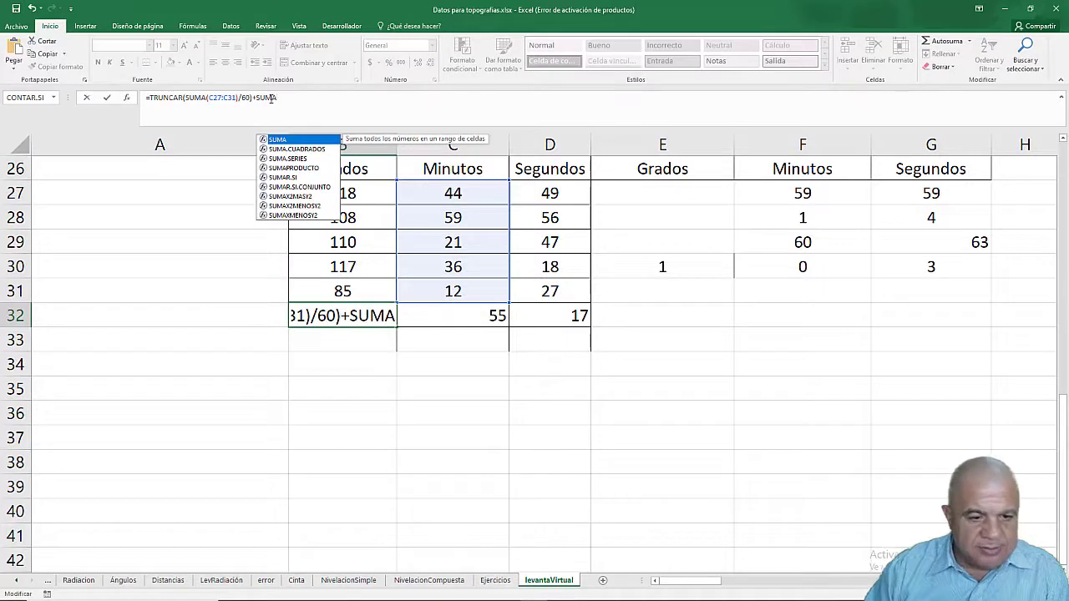
drag(356, 194, 357, 279)
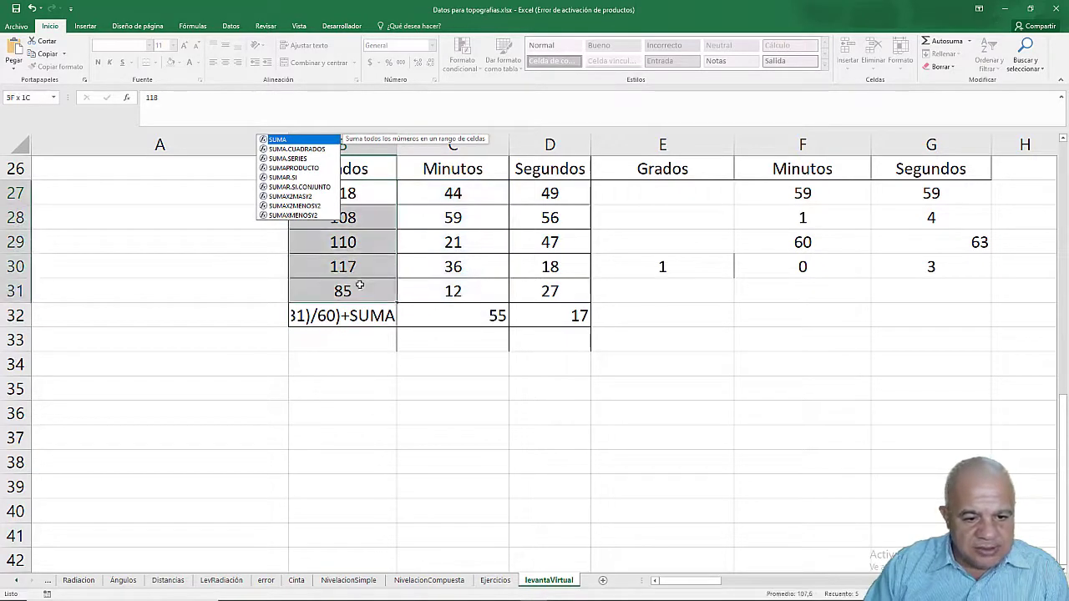
text())
key(Return)
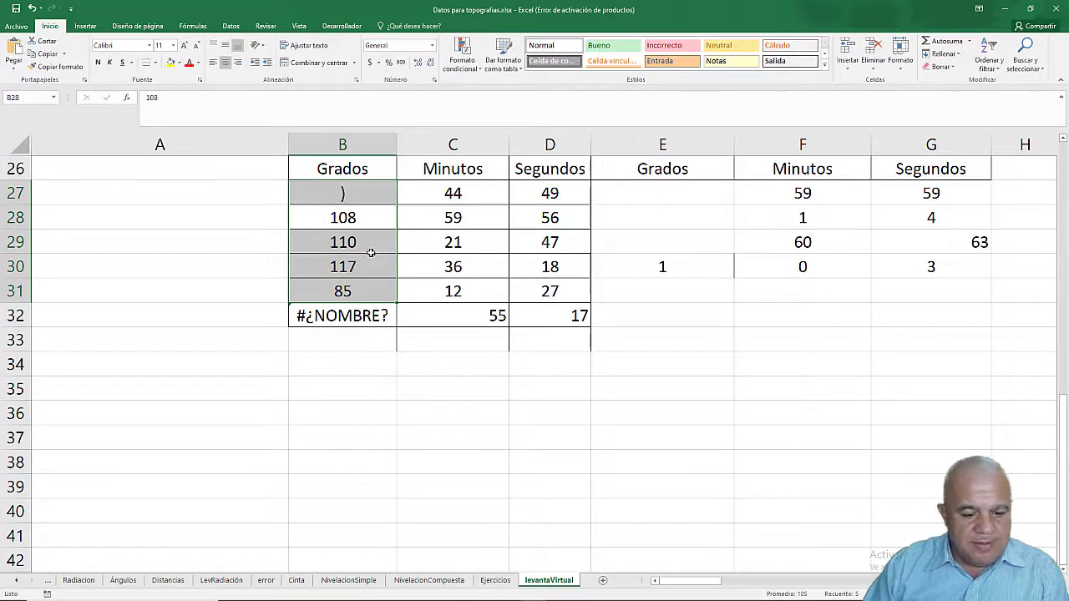
key(ctrl+z)
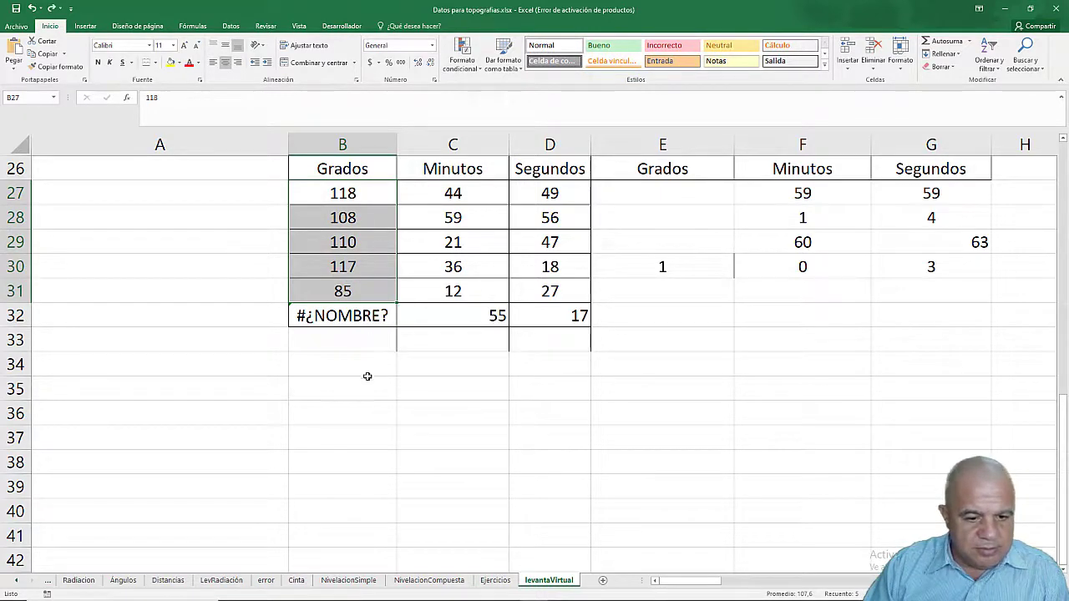
- Add +SUMA(B27:B31) to B32's formula so the degrees total shows 540
click(342, 316)
click(292, 97)
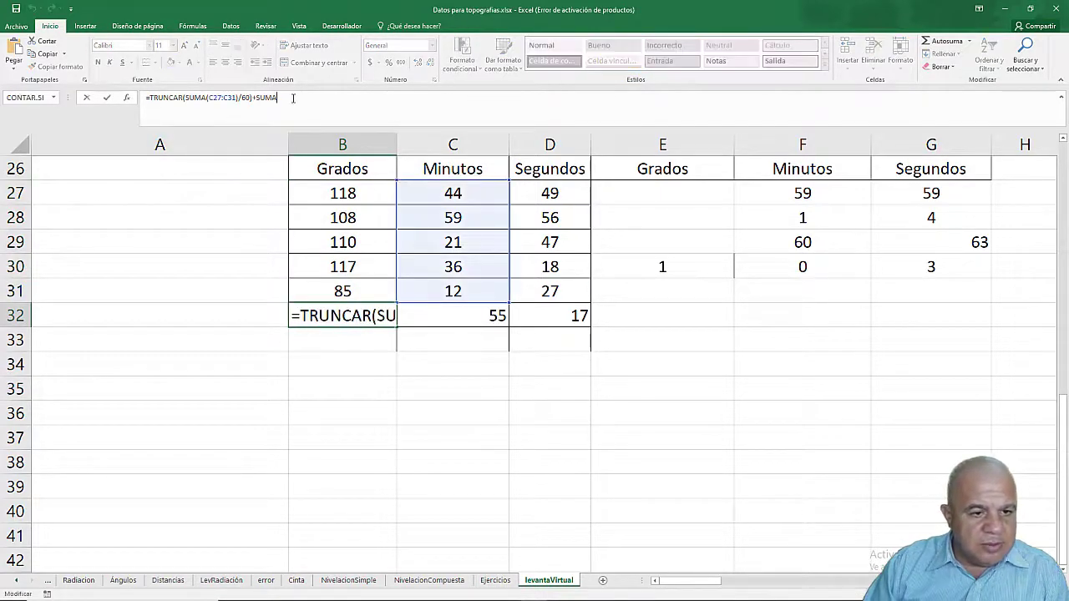
text(()
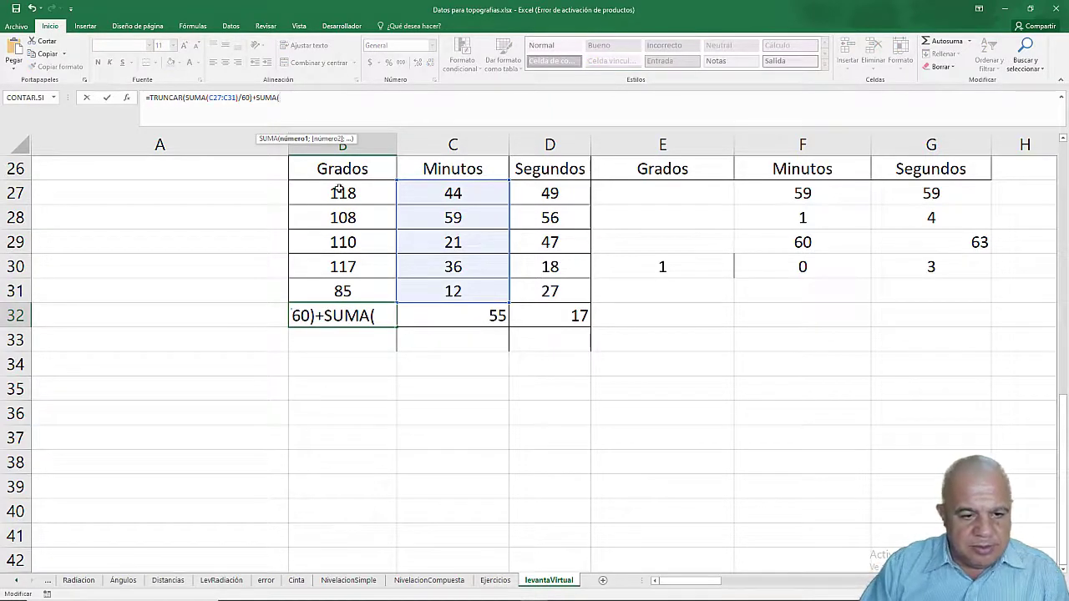
drag(339, 191, 342, 290)
text())
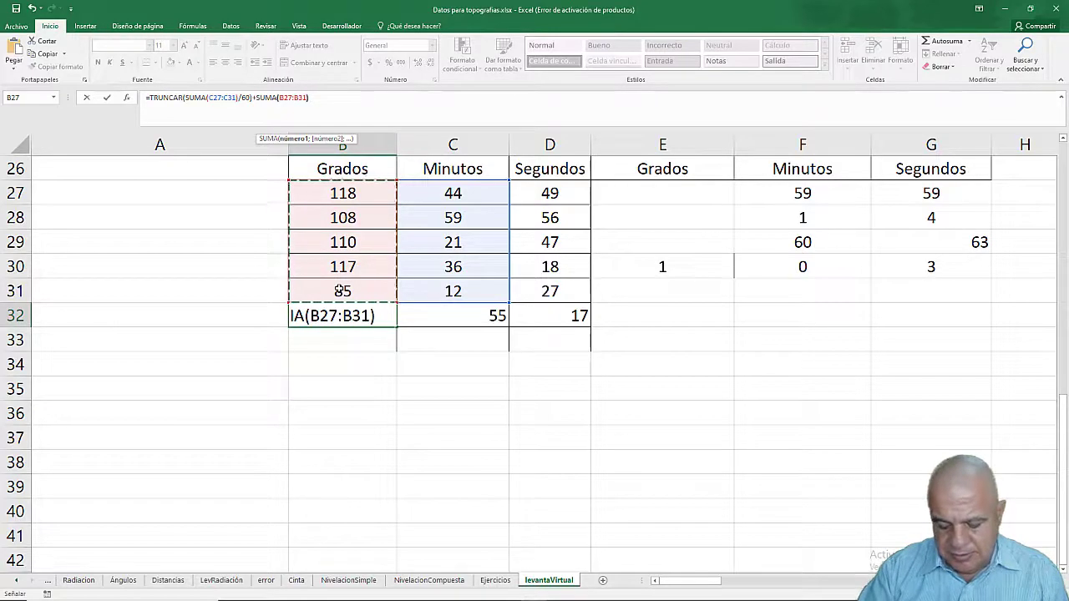
key(Return)
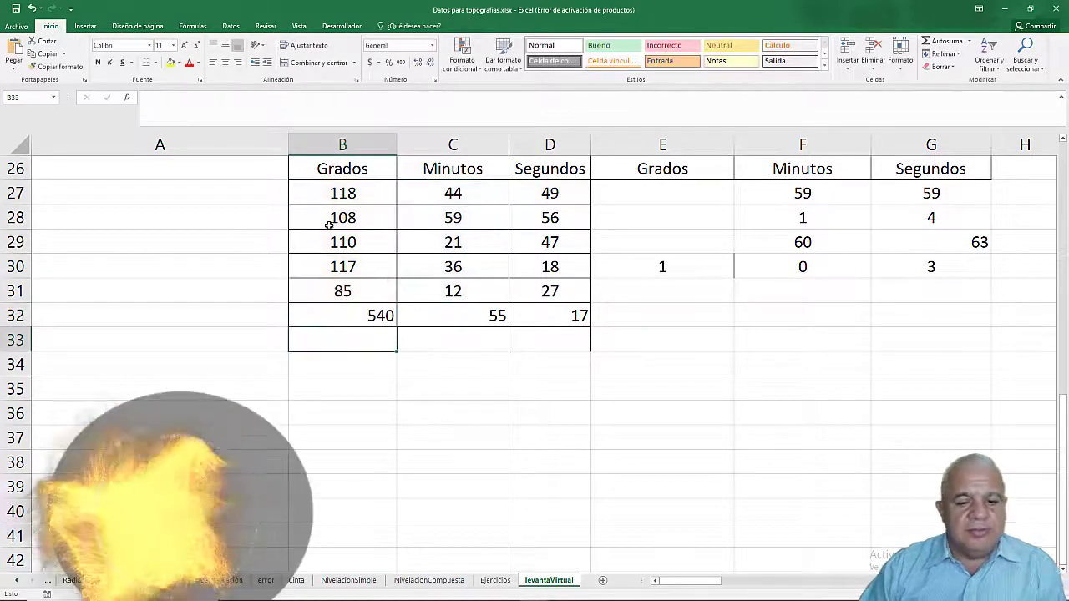
click(513, 460)
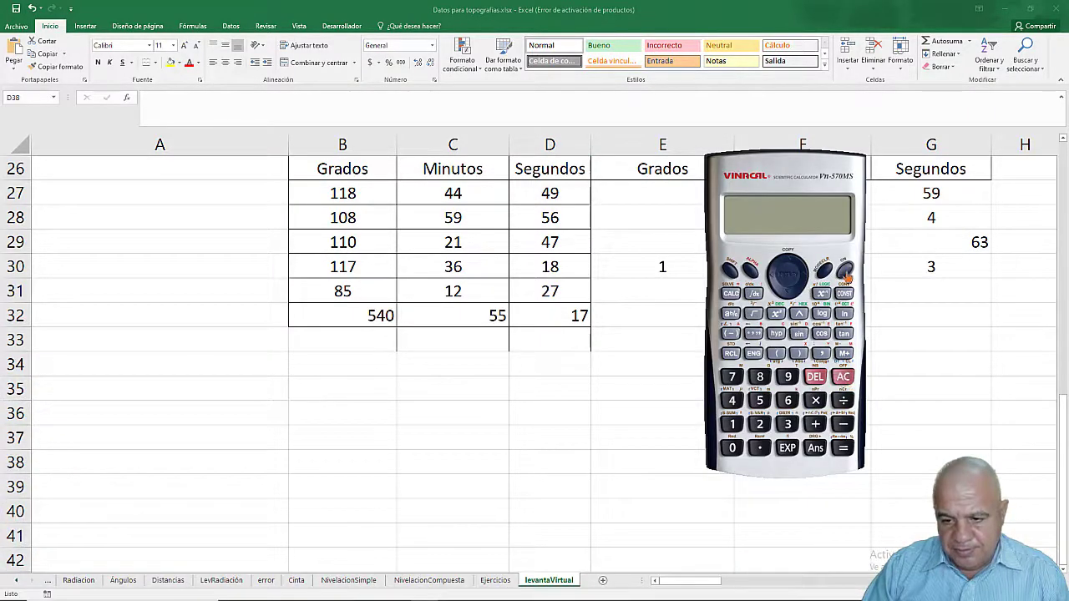
- Switch the calculator on and enter 118°44'49" +
click(843, 269)
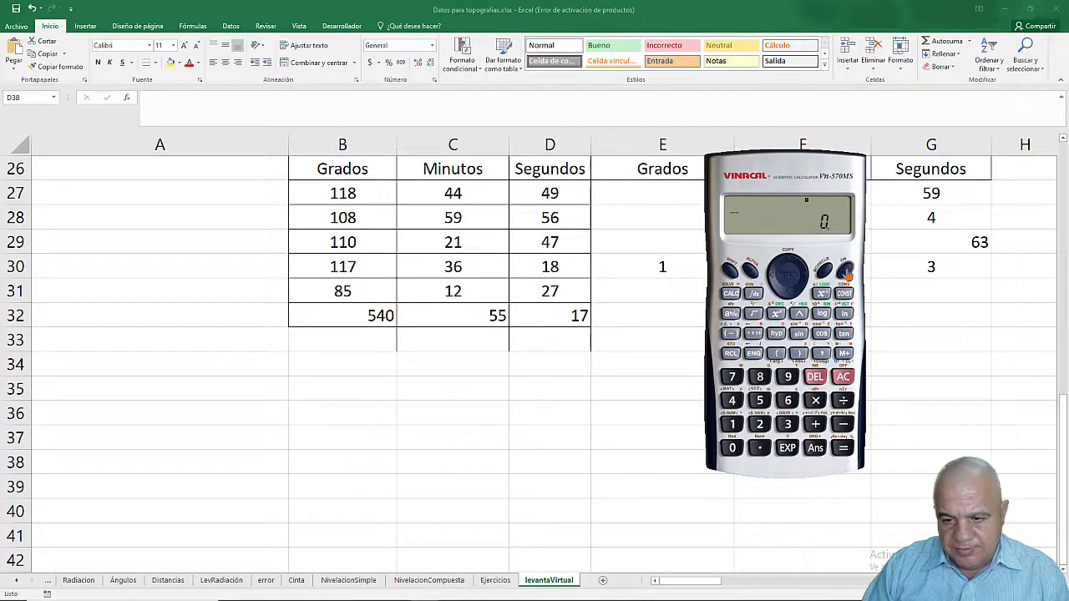
click(733, 424)
click(733, 424)
click(760, 378)
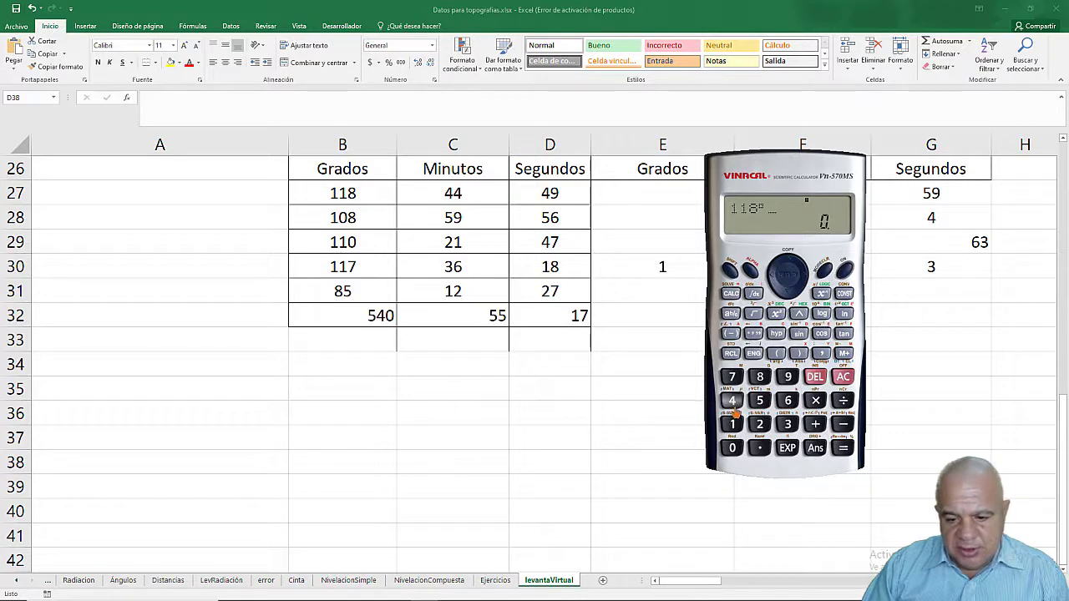
click(752, 339)
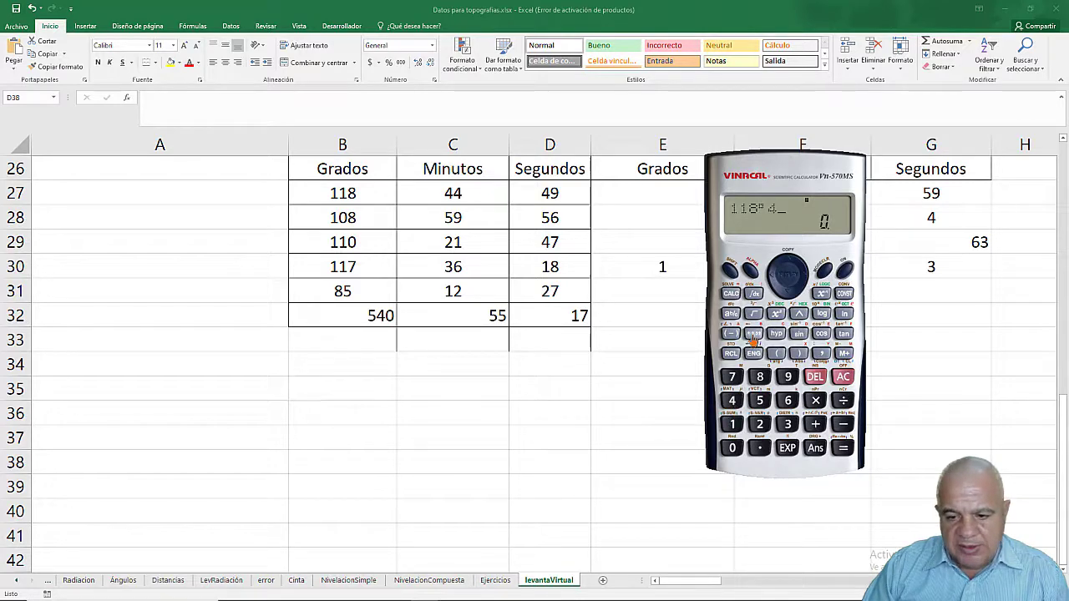
click(814, 377)
click(733, 402)
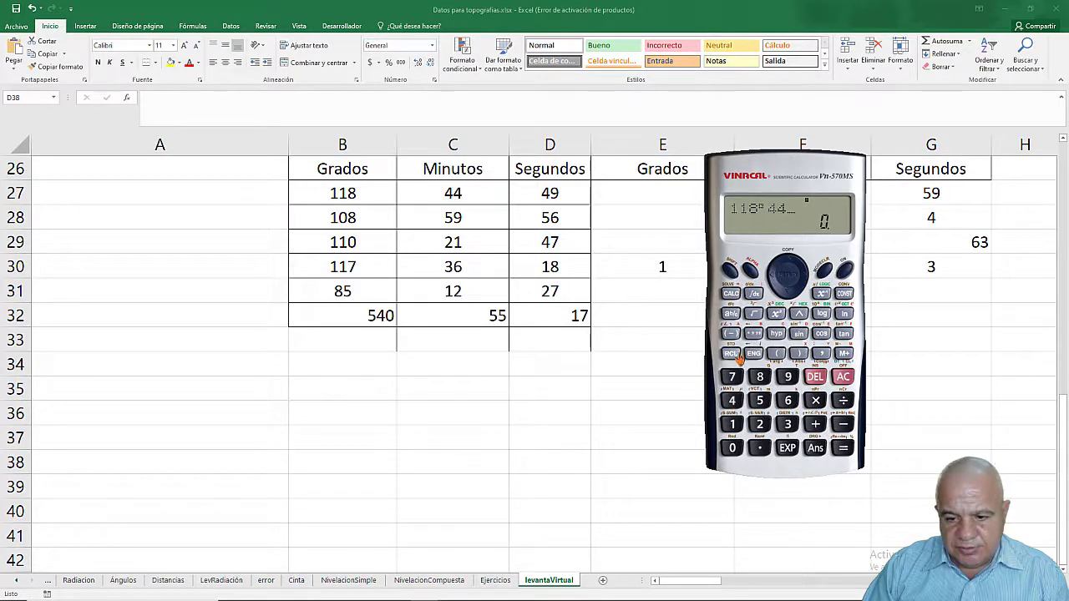
click(732, 401)
click(786, 378)
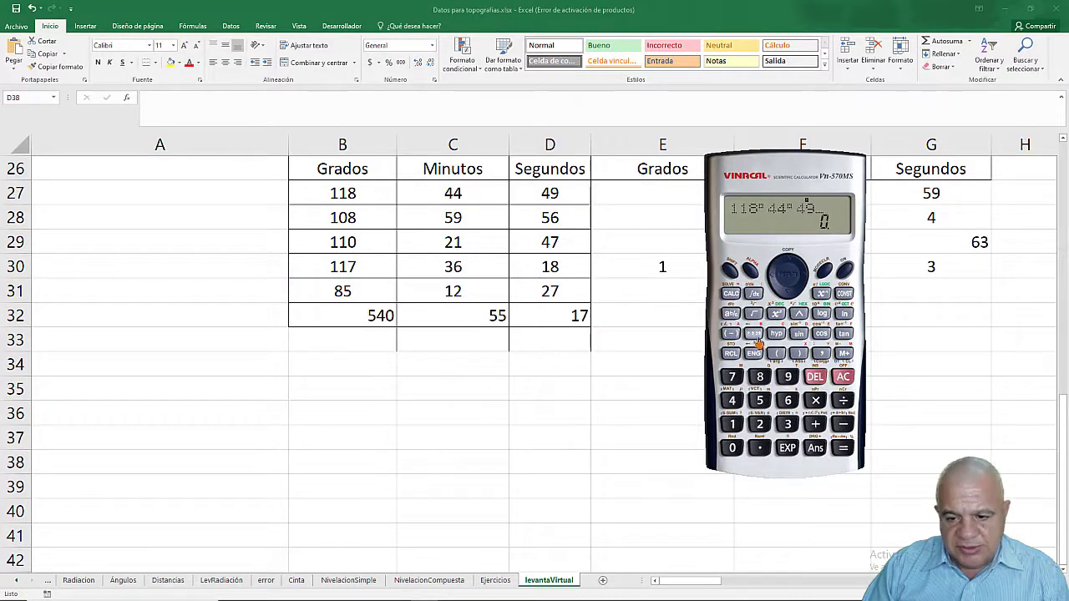
click(815, 424)
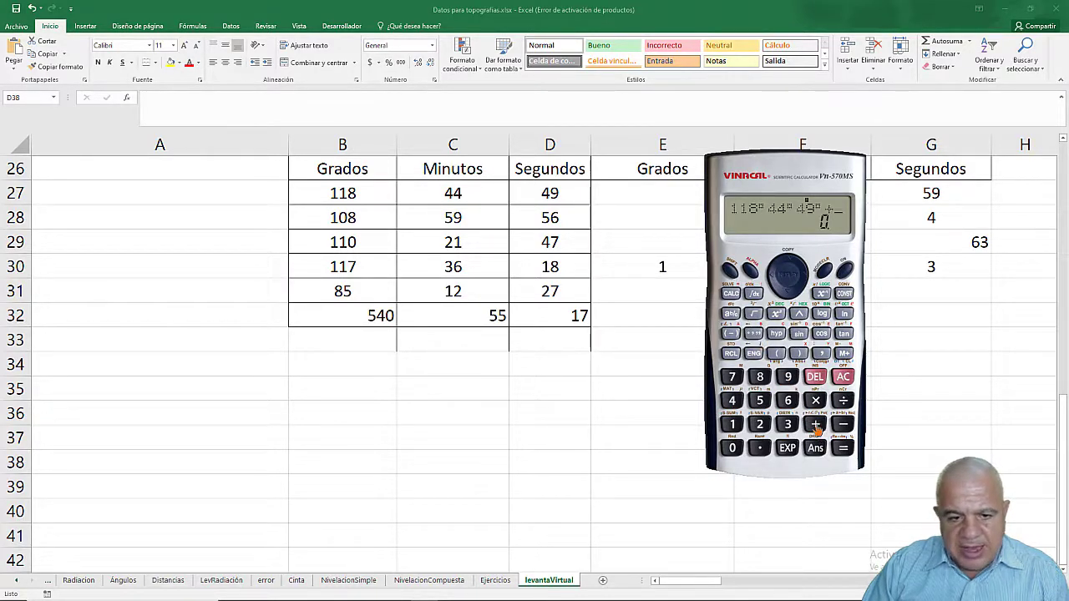
- Enter the second angle 108°59'56" +
click(733, 424)
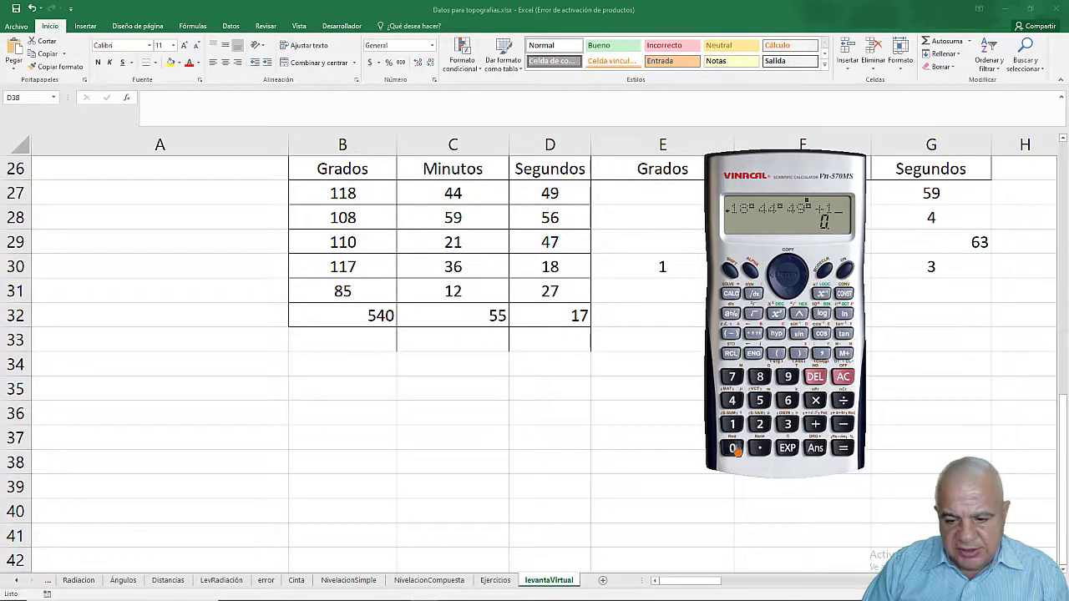
click(732, 448)
click(760, 380)
click(753, 334)
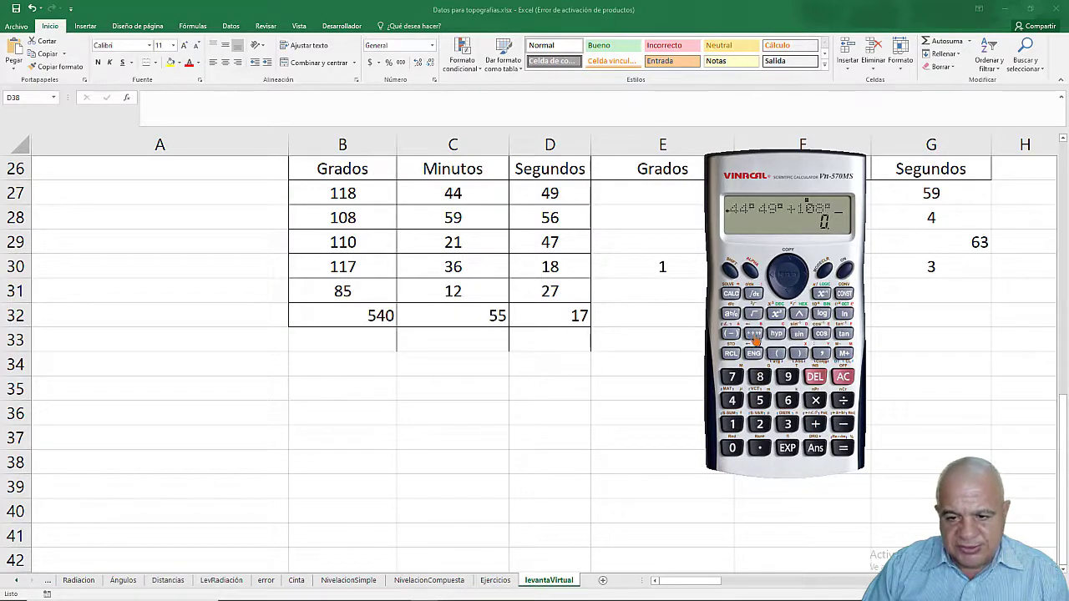
click(760, 401)
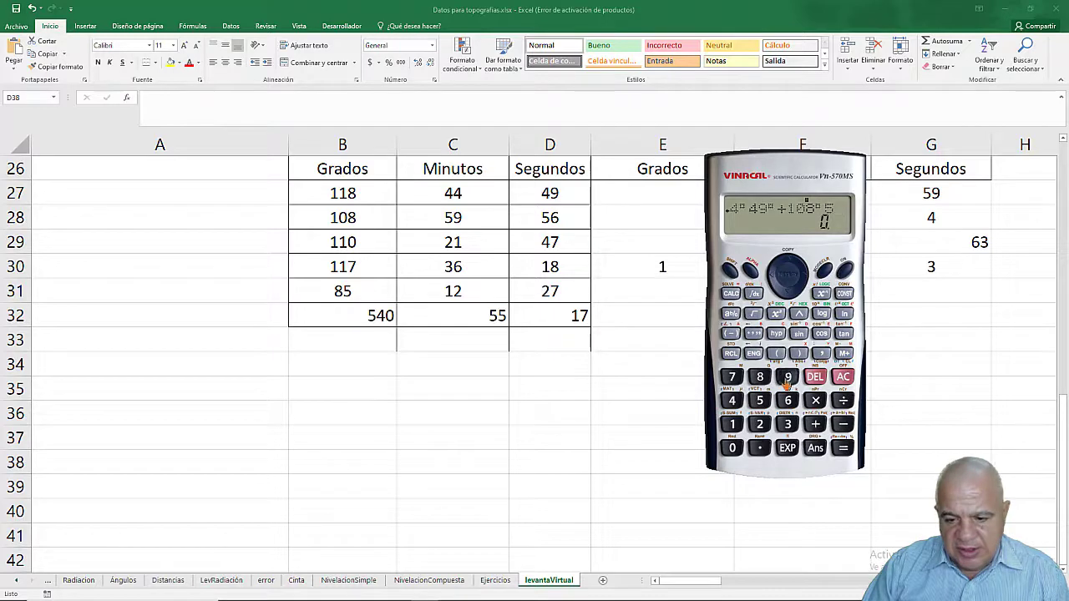
click(788, 377)
click(753, 334)
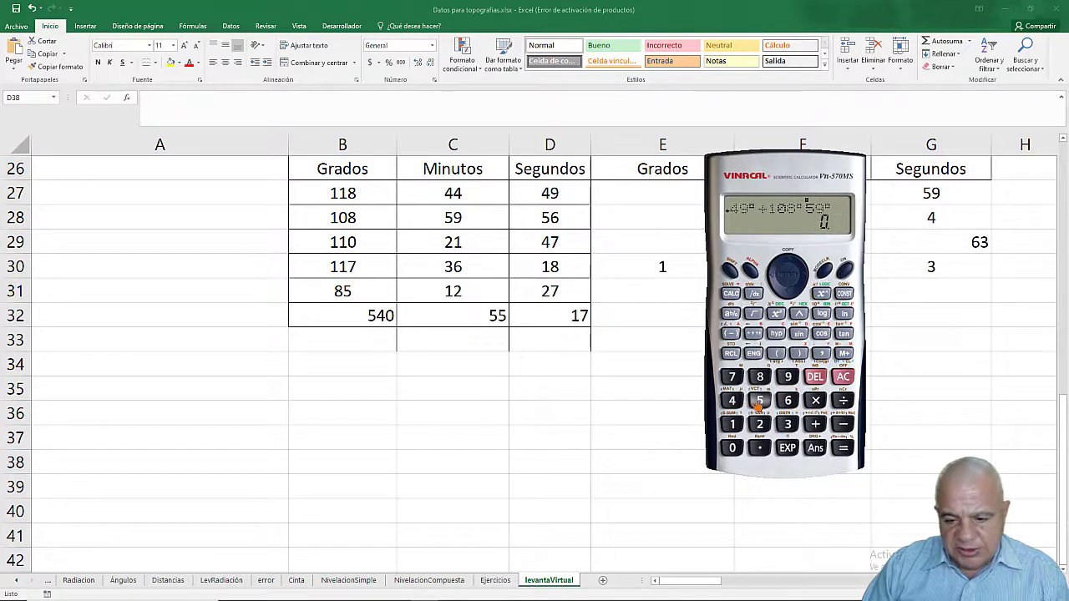
click(760, 401)
click(787, 401)
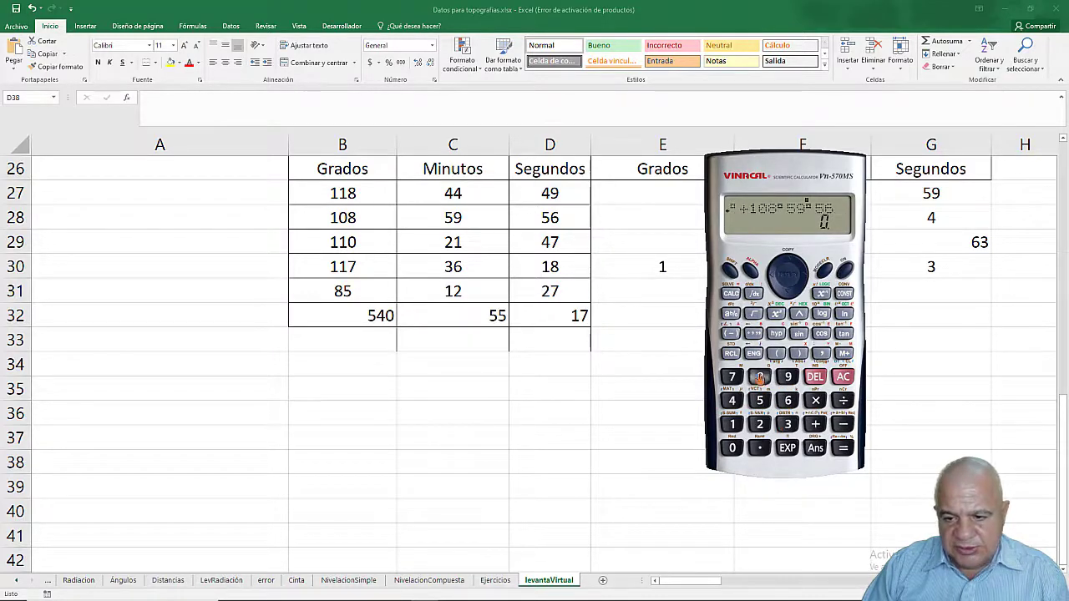
click(753, 334)
click(816, 424)
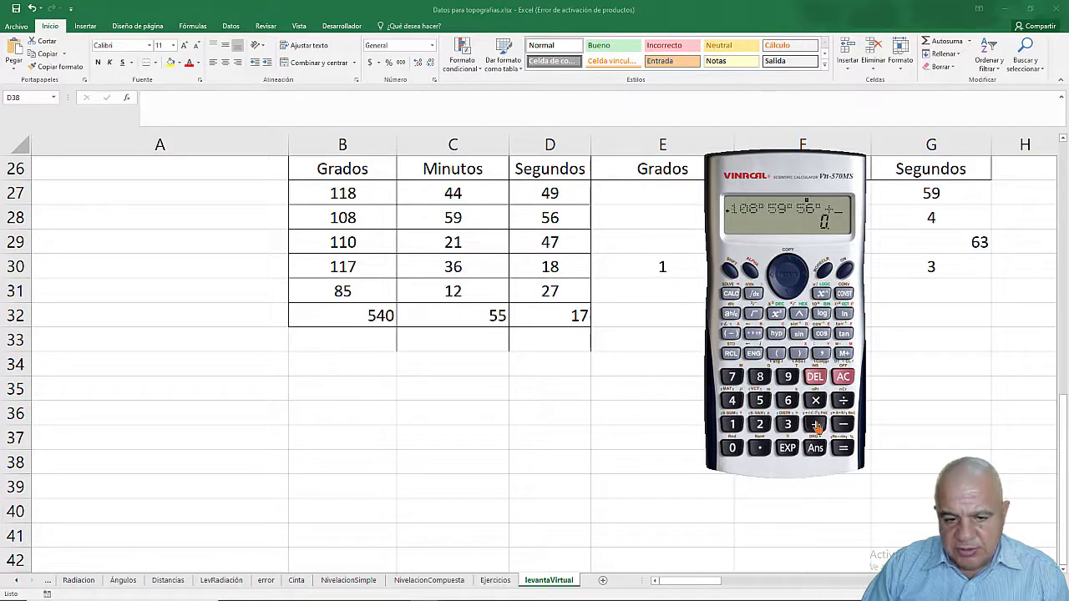
- Enter the third angle 110°21'47" +
double_click(732, 424)
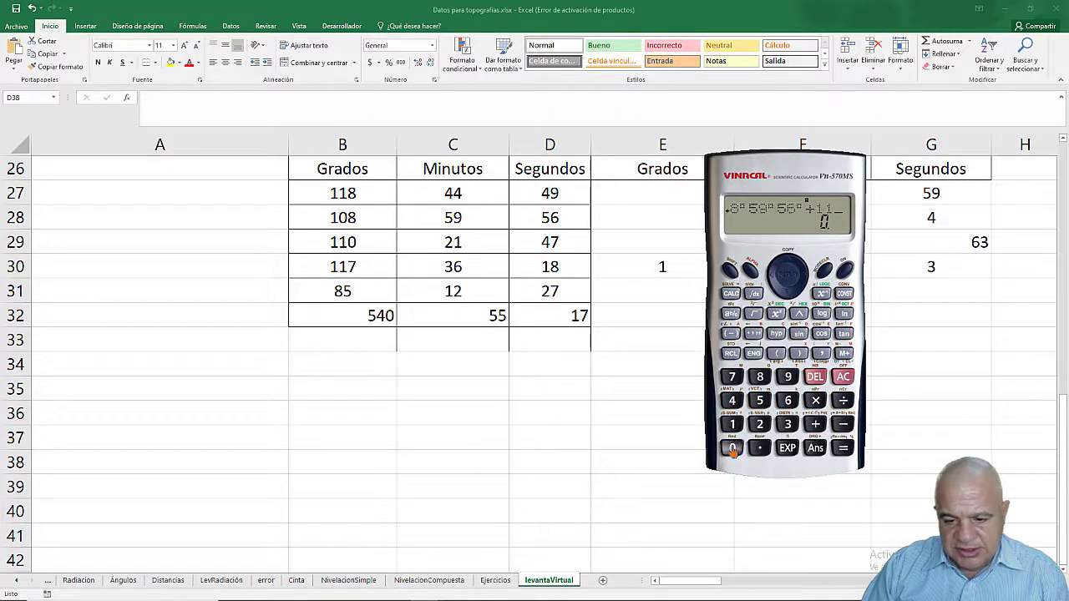
click(732, 449)
click(754, 335)
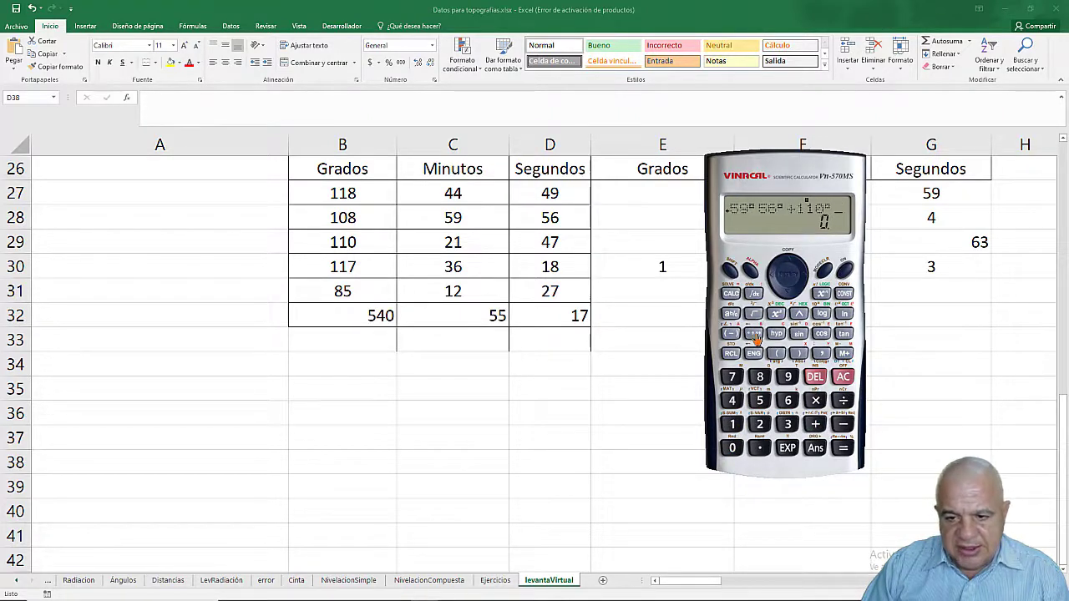
click(760, 425)
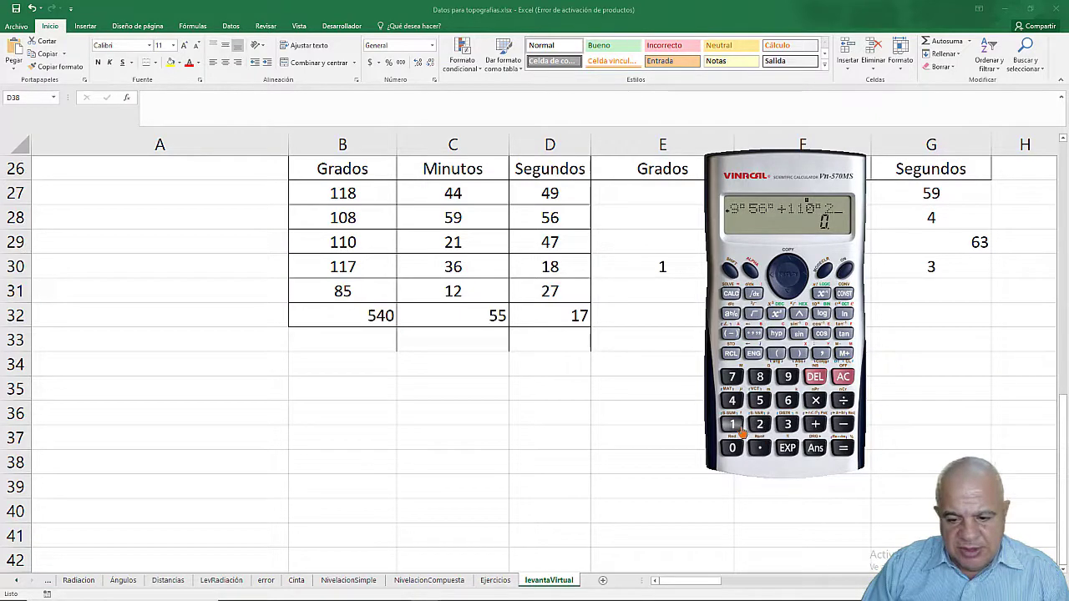
click(738, 426)
click(754, 334)
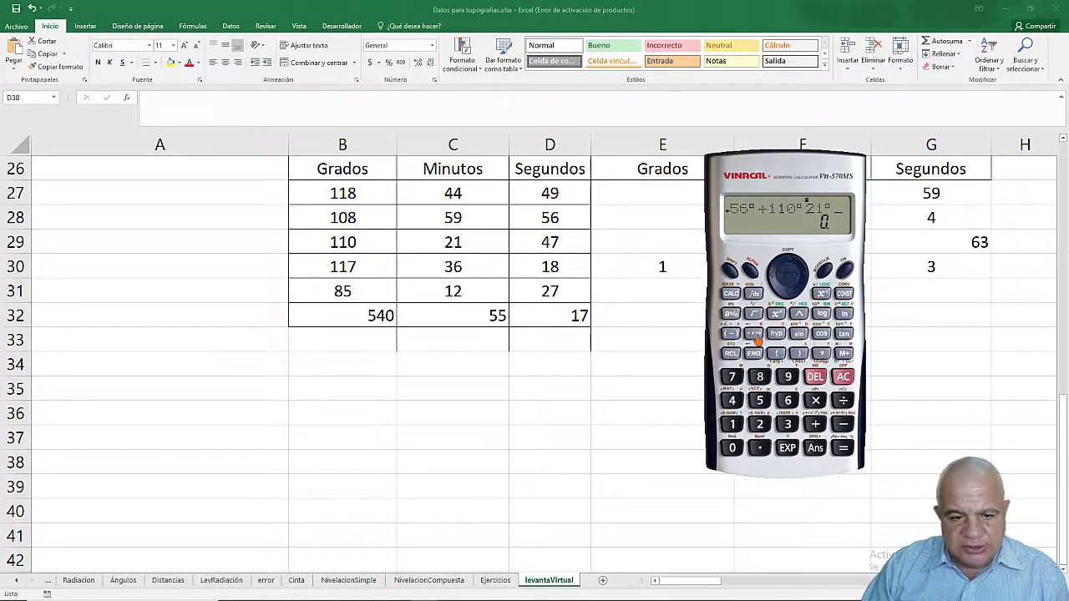
click(732, 401)
click(732, 378)
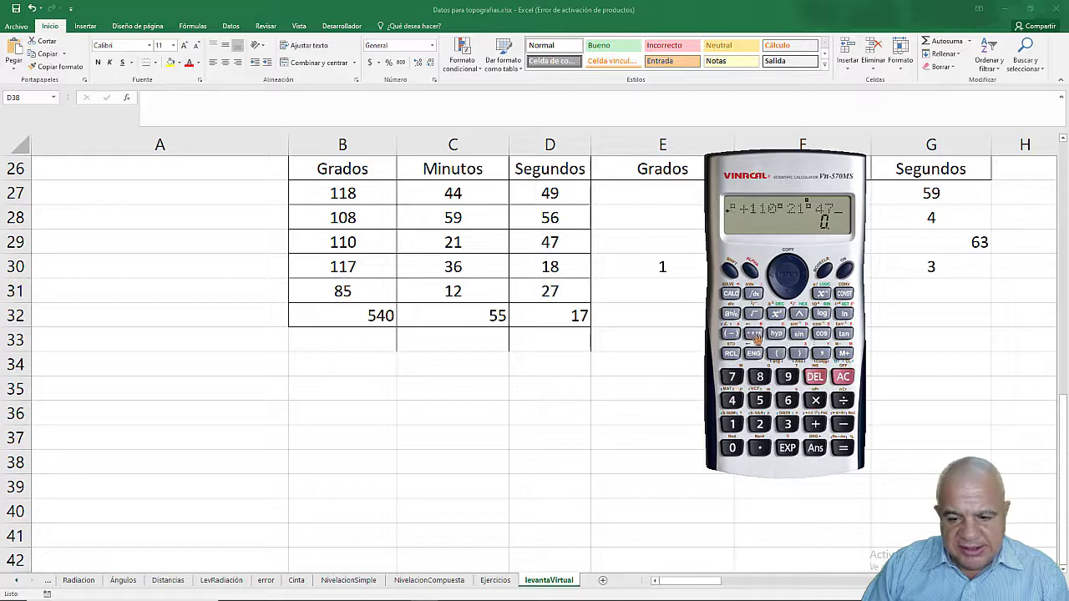
click(754, 334)
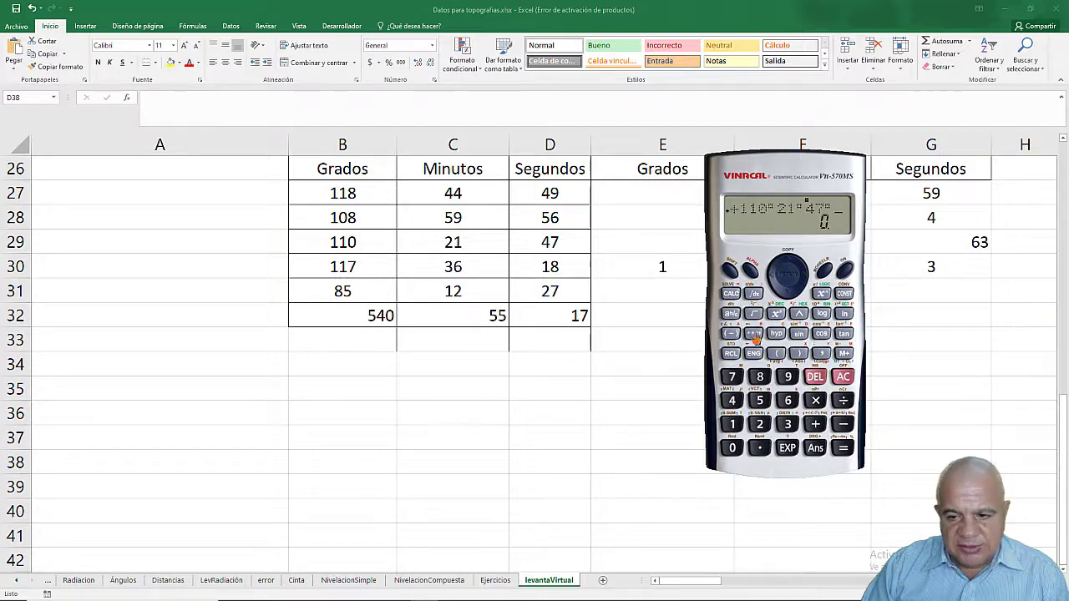
click(815, 425)
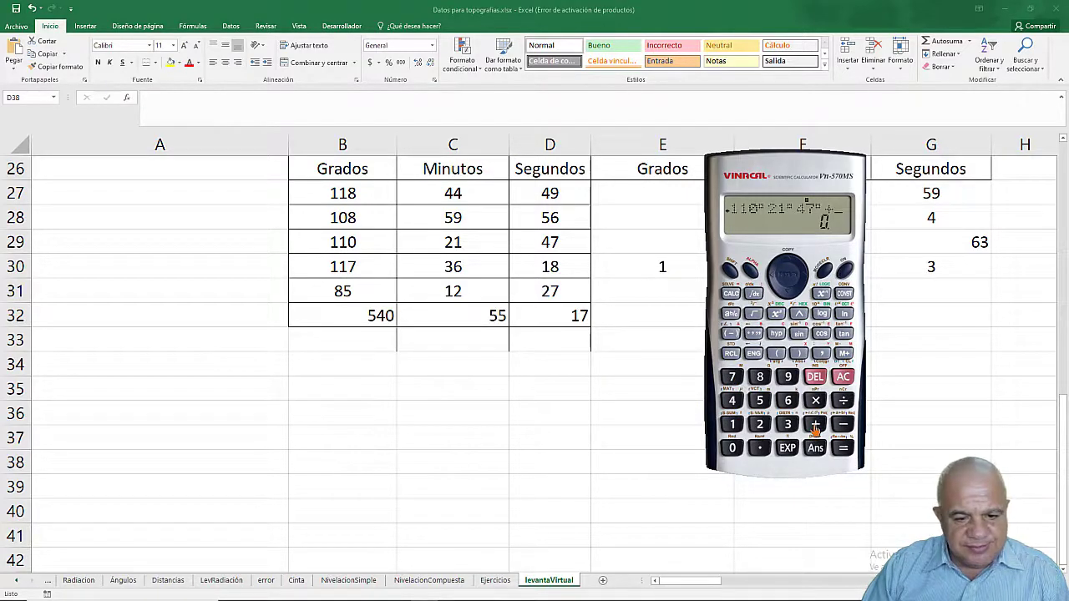
- Enter the angle 117°36'18" on the calculator using the °'" key
click(732, 424)
click(732, 424)
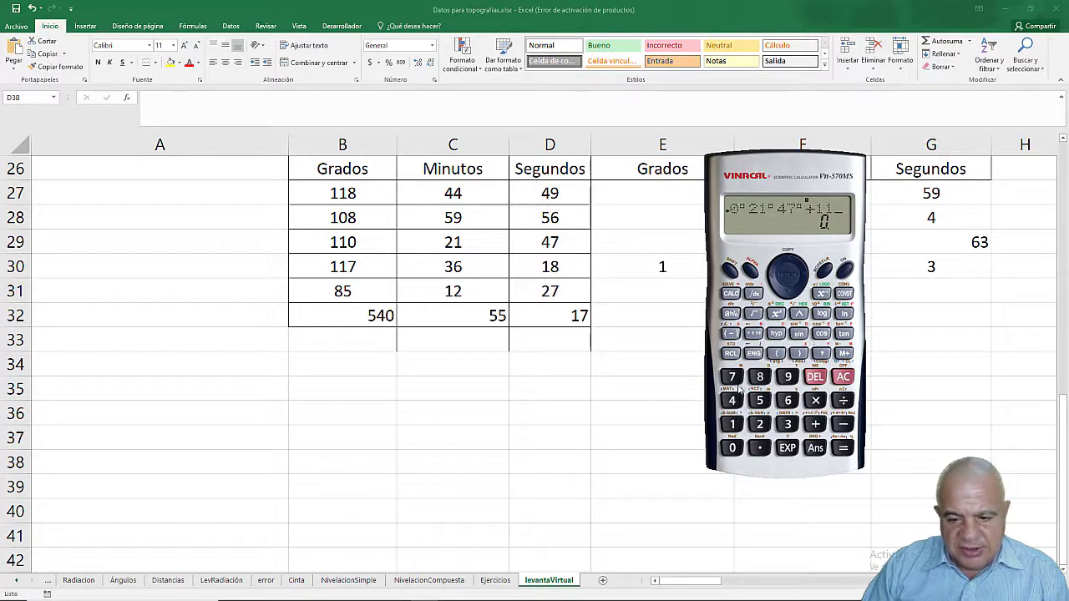
click(733, 379)
click(753, 334)
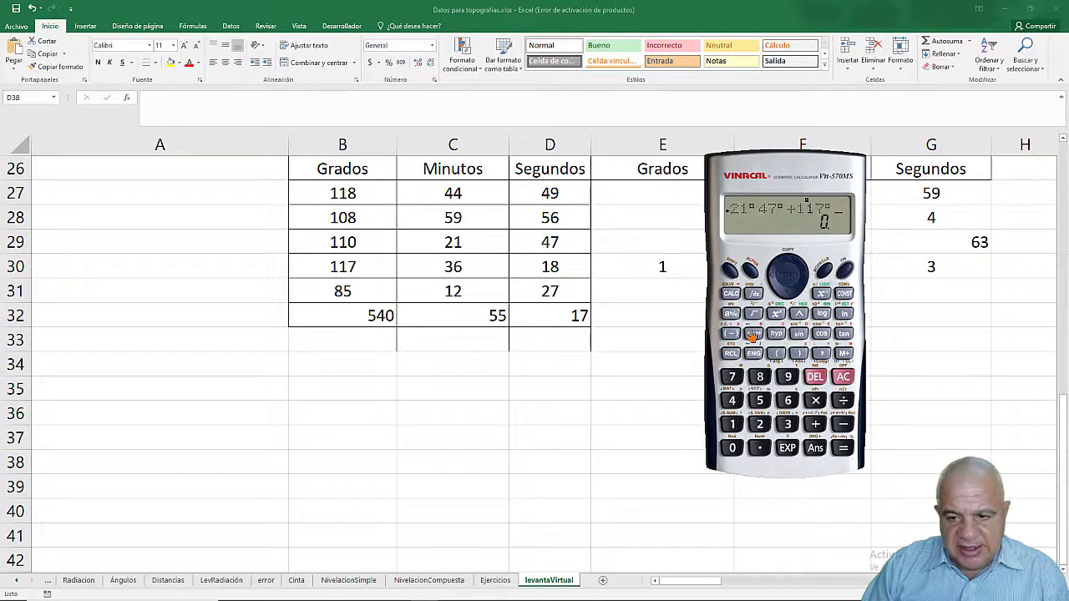
click(787, 424)
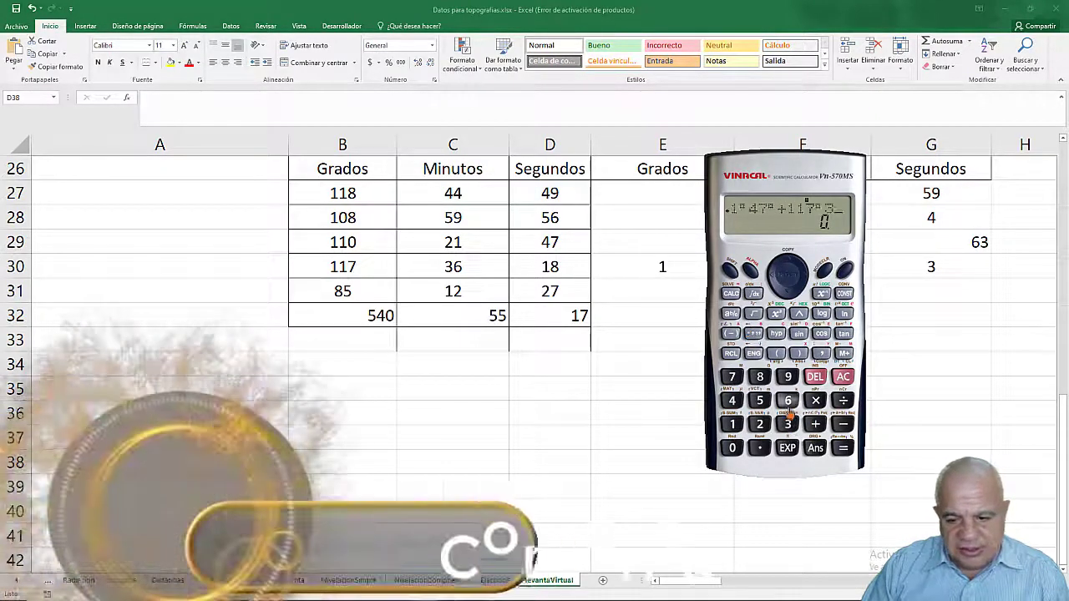
click(788, 401)
click(752, 339)
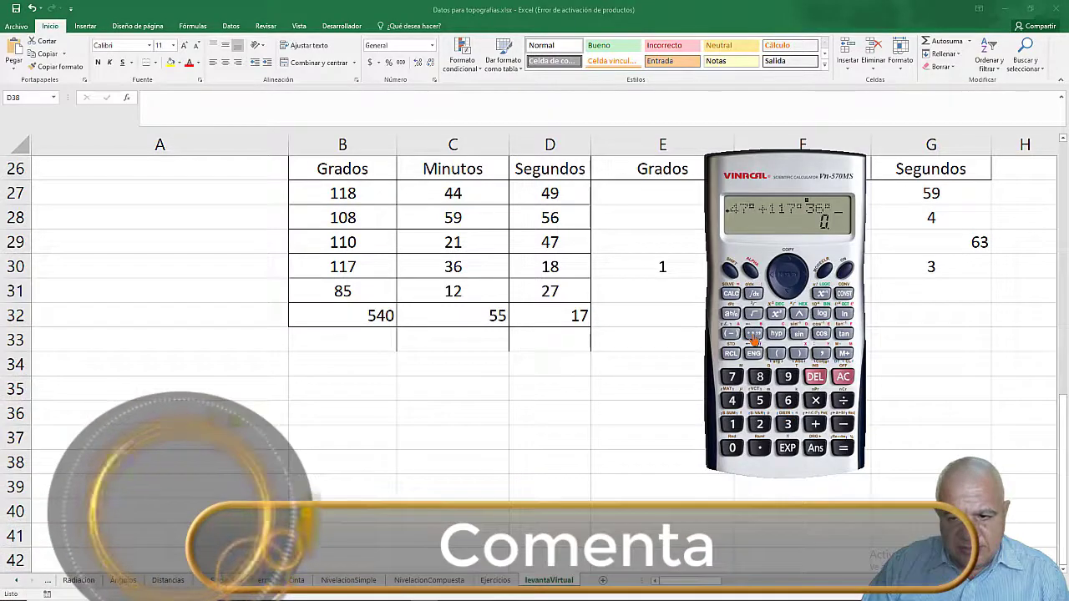
click(732, 424)
click(760, 376)
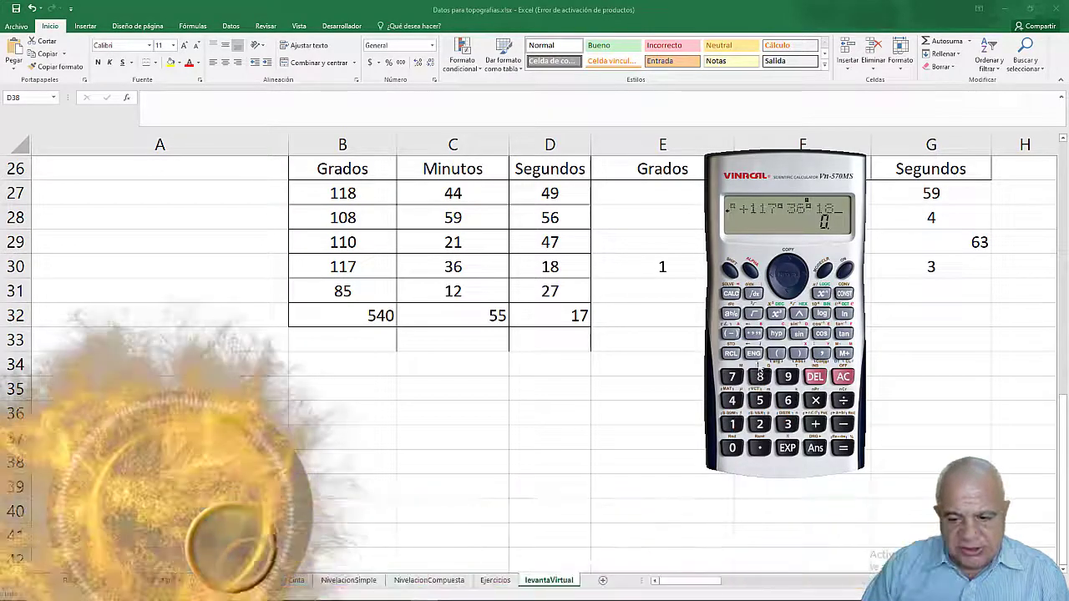
click(752, 335)
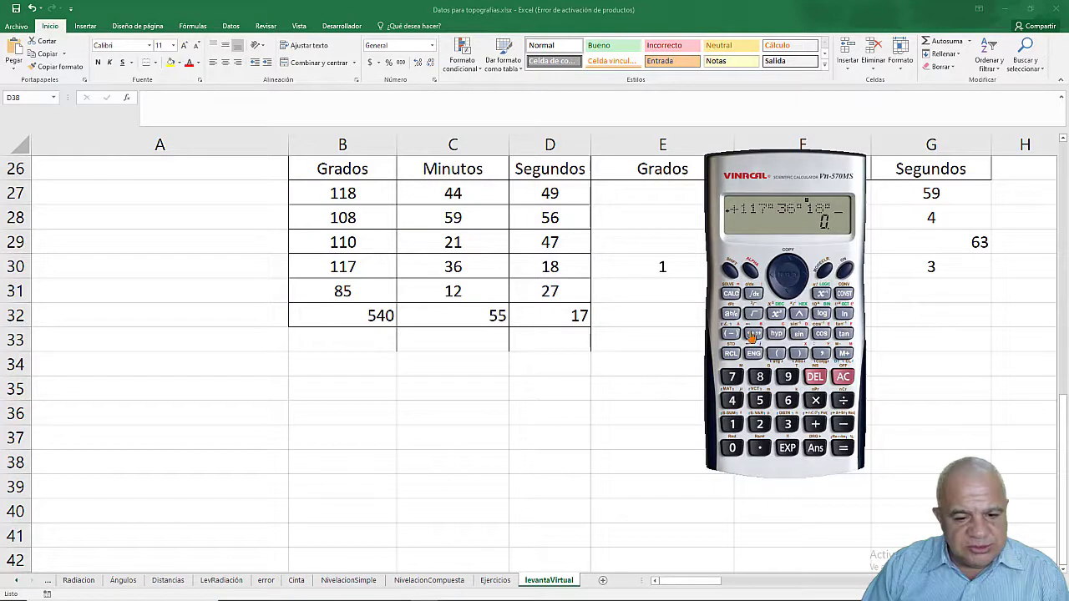
- Add 85°12'27" and compute the total of all five angles, 540°55'17"
click(815, 424)
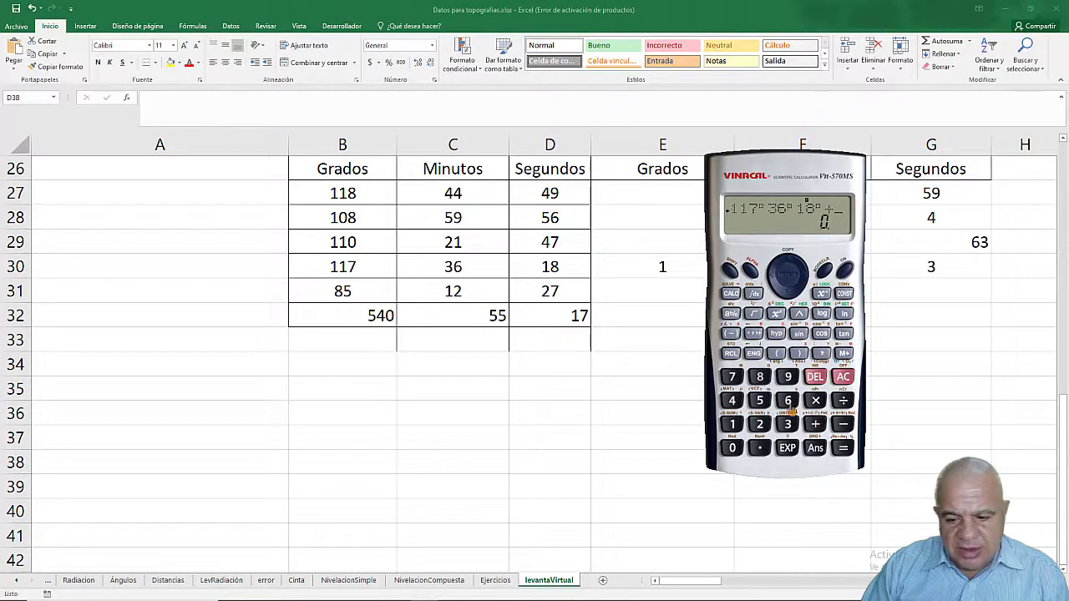
click(760, 377)
click(760, 401)
click(753, 334)
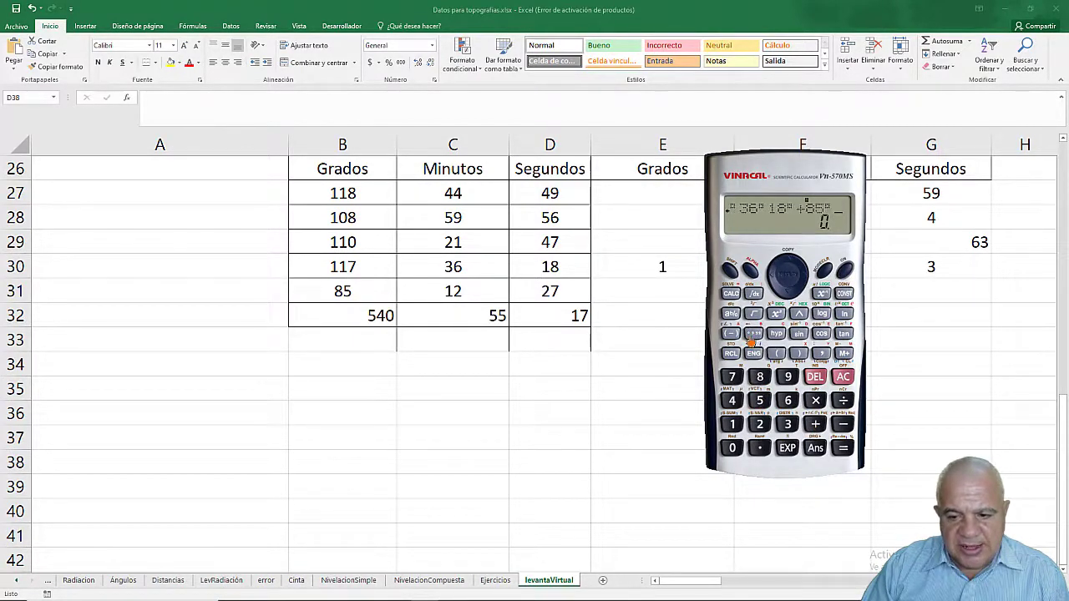
click(731, 424)
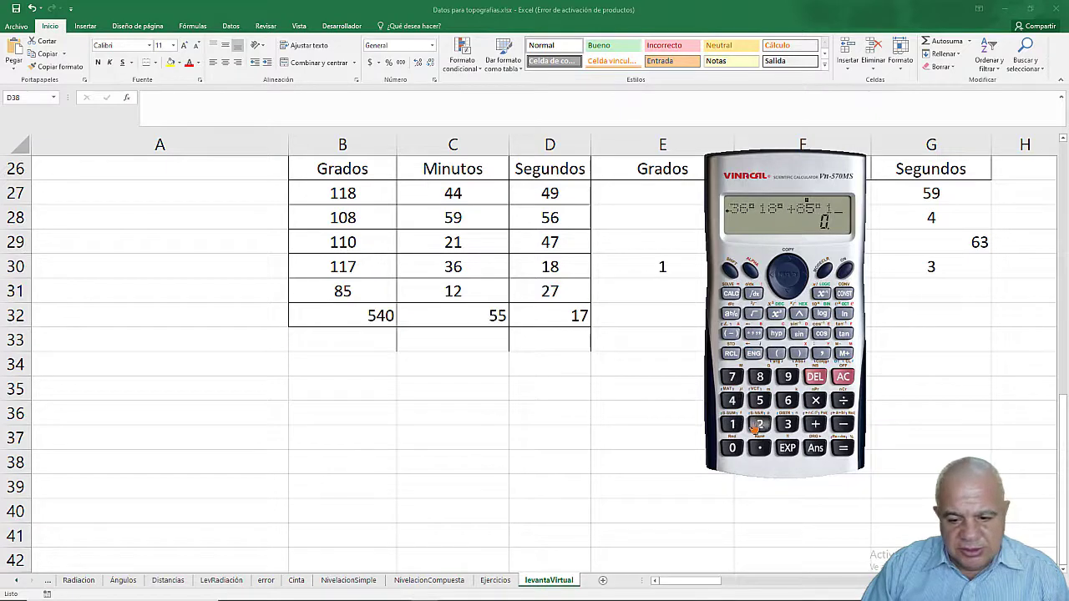
click(760, 424)
click(752, 335)
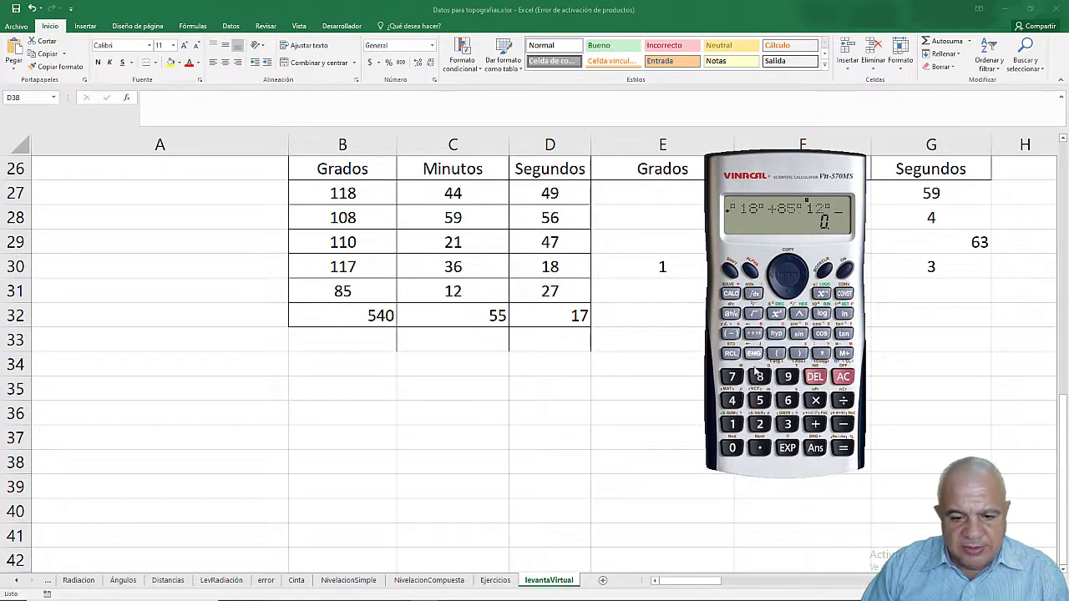
click(756, 425)
click(732, 377)
click(754, 339)
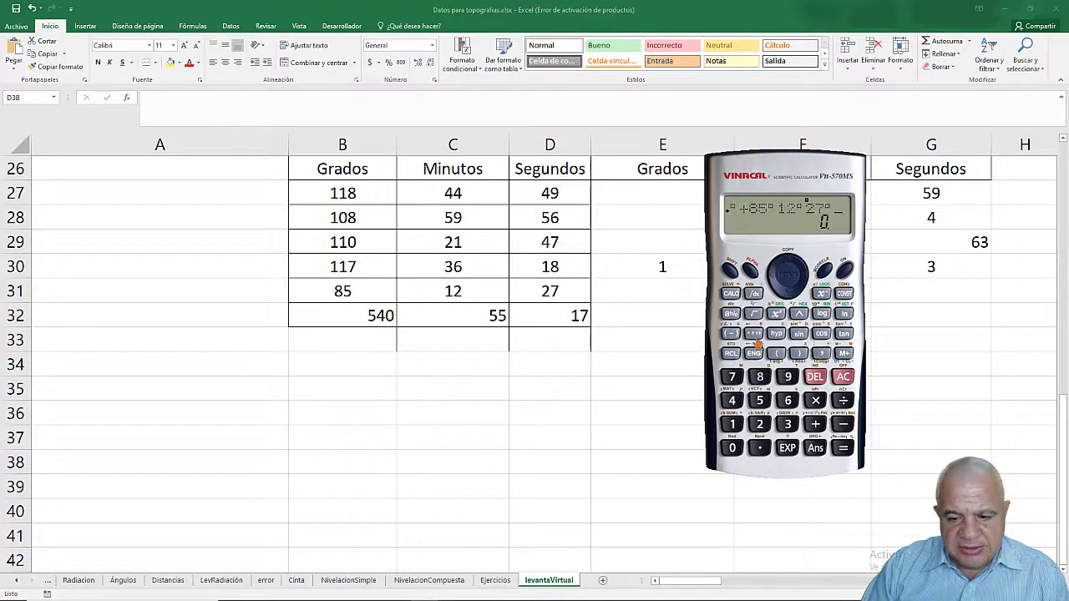
click(842, 448)
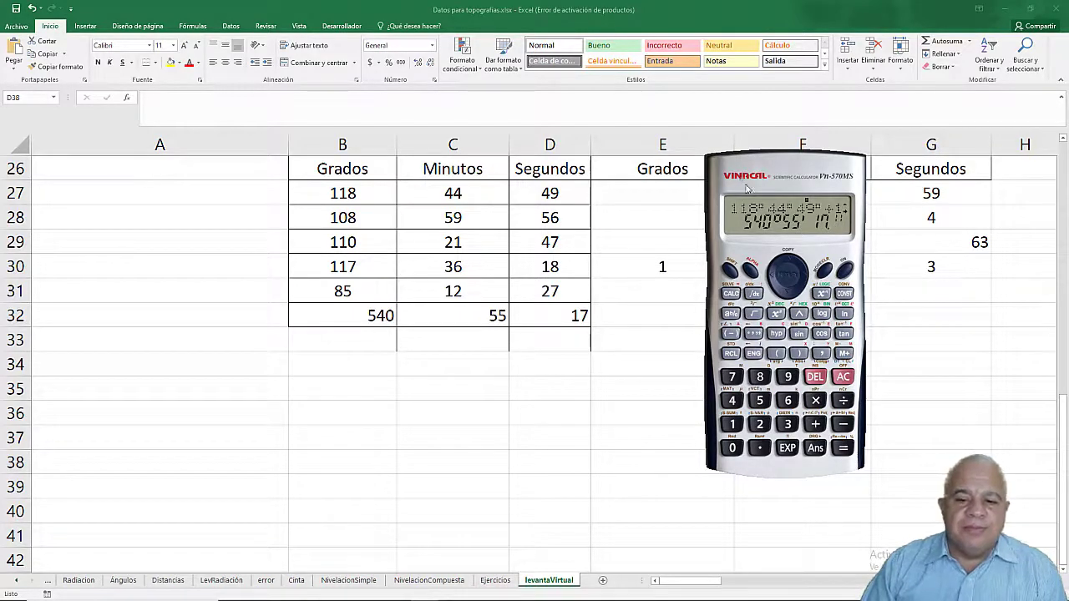
drag(747, 189, 745, 214)
- Back in Excel, inspect the B32–D32 total formulas, opening D32 and C32's SUMA/TRUNCAR formulas
key(alt+Tab)
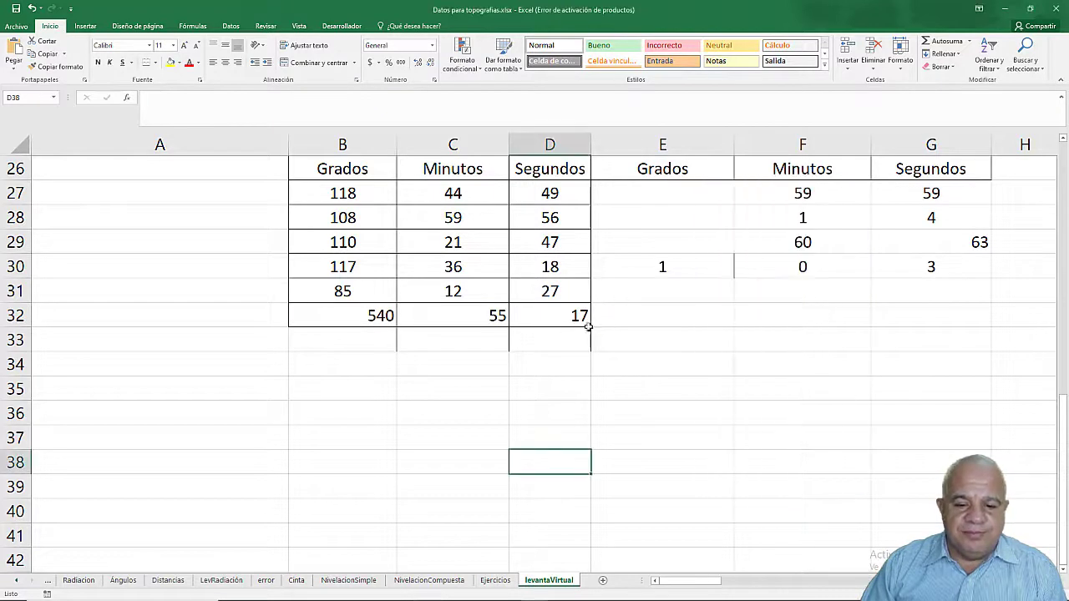
click(567, 320)
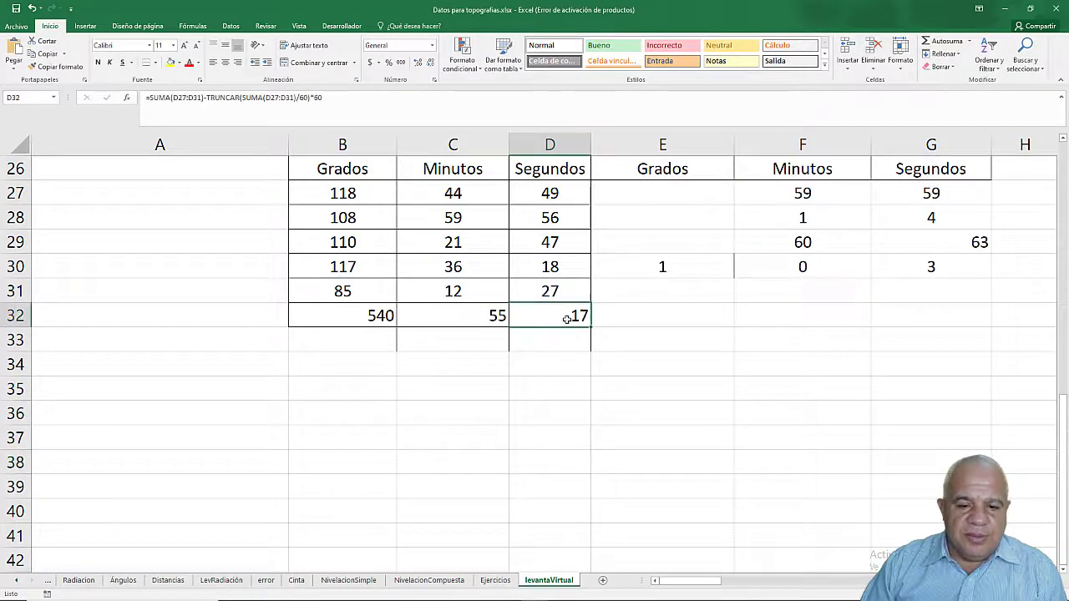
click(481, 321)
click(370, 315)
click(548, 322)
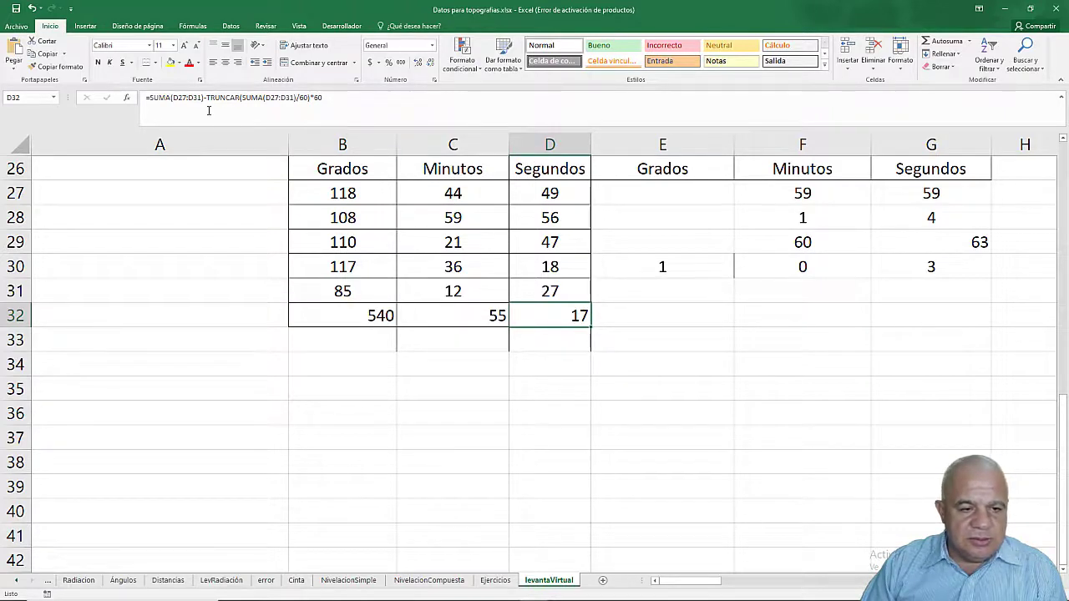
double_click(551, 318)
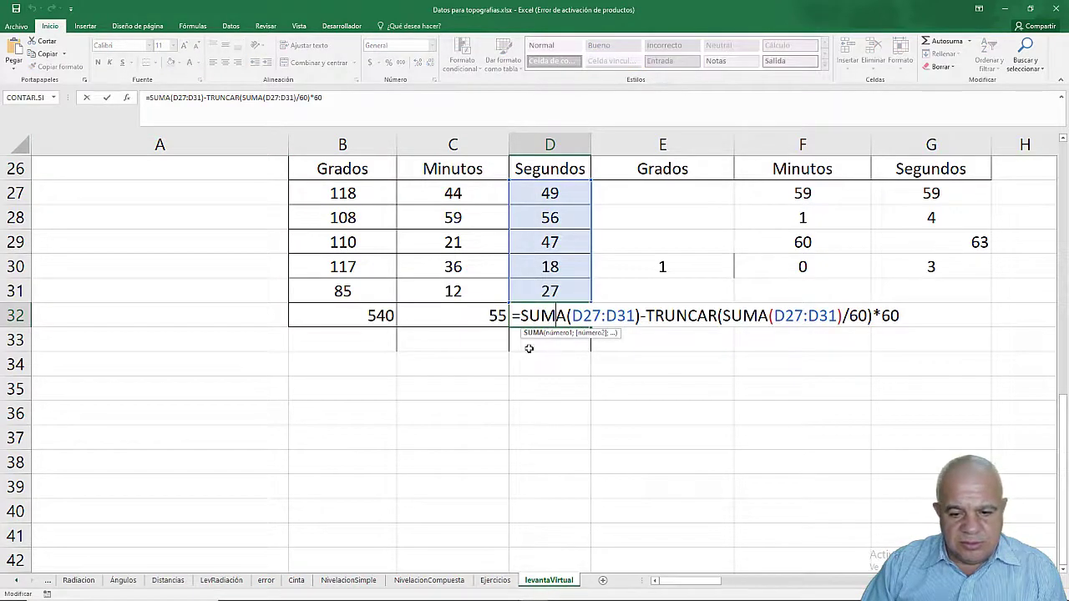
double_click(468, 321)
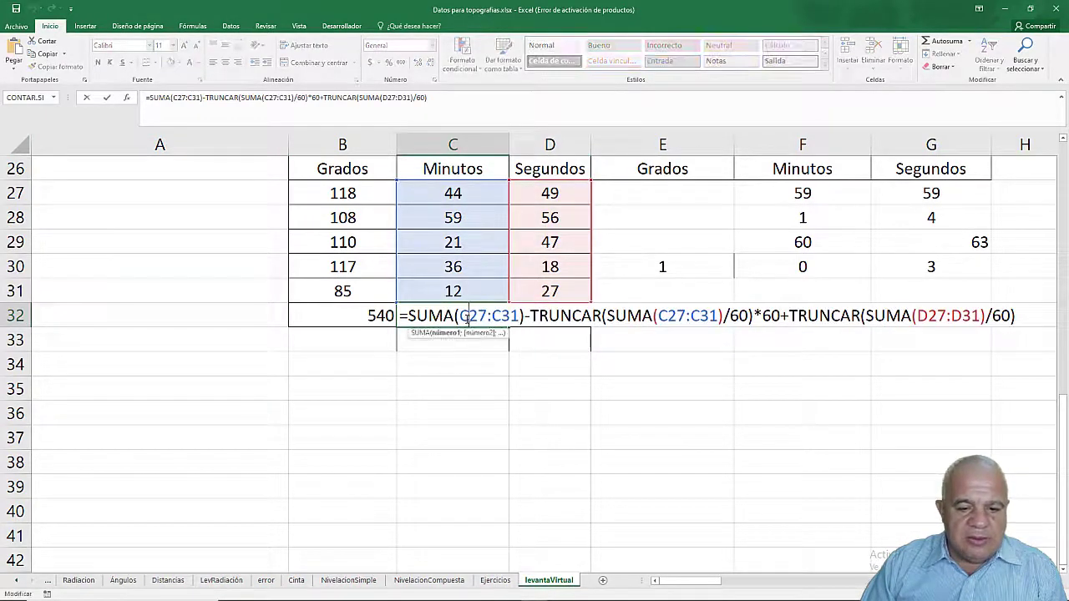